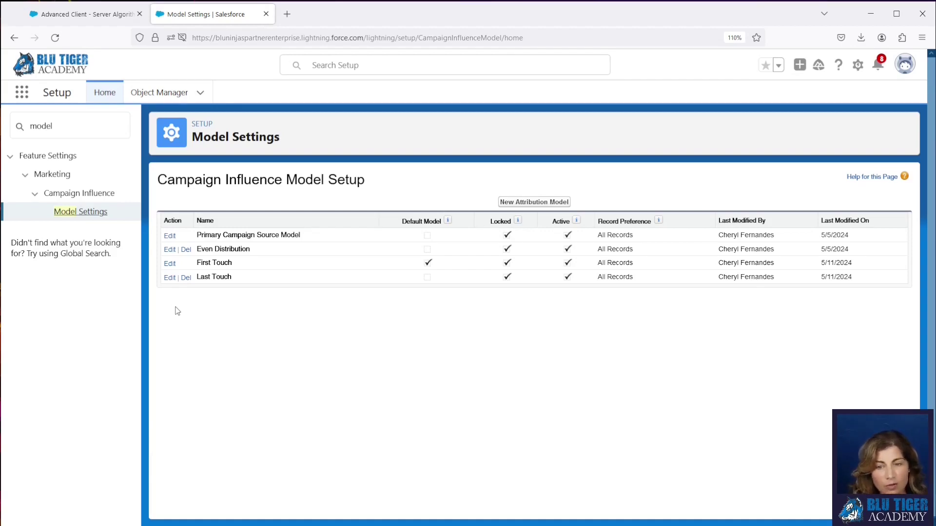
Make Last Touch the default campaign influence model and save the change.
click(170, 277)
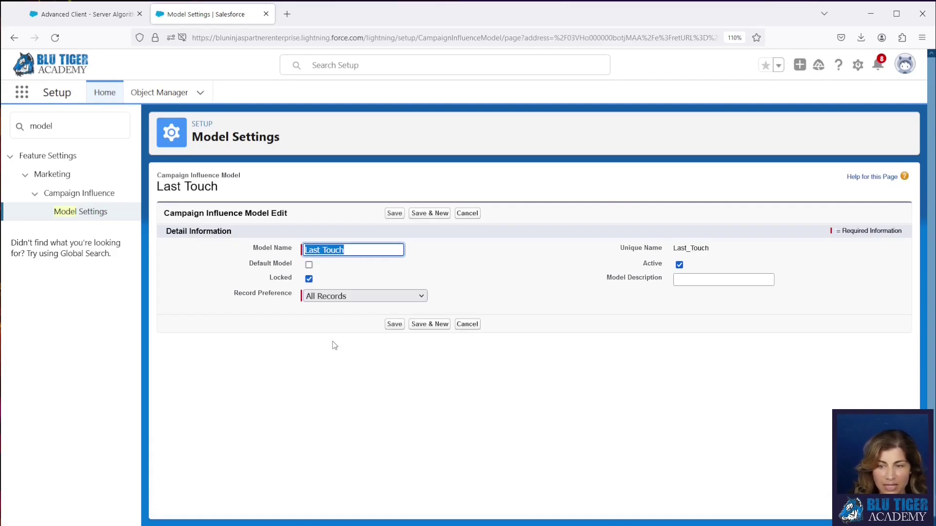
click(308, 264)
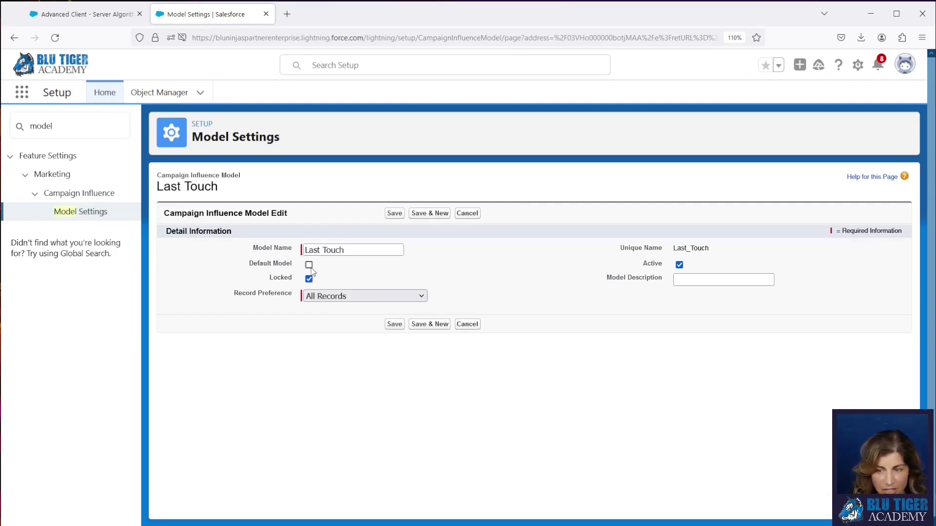
click(394, 213)
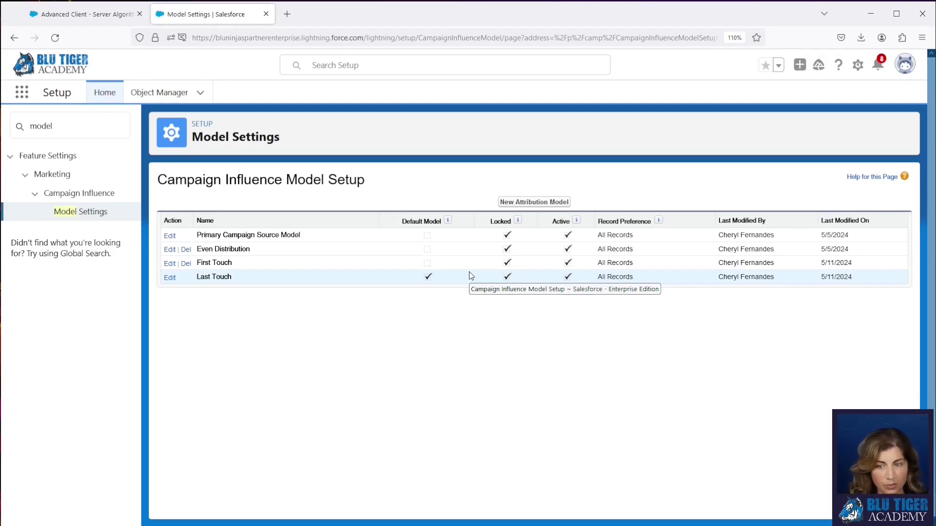
Find "flow" in Setup and open the Flows page under Process Automation.
double_click(41, 126)
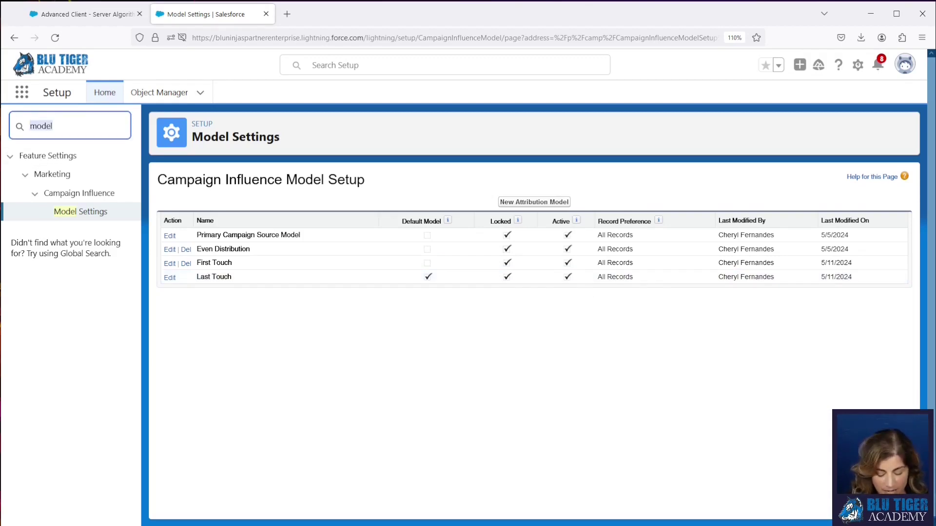
text(flow)
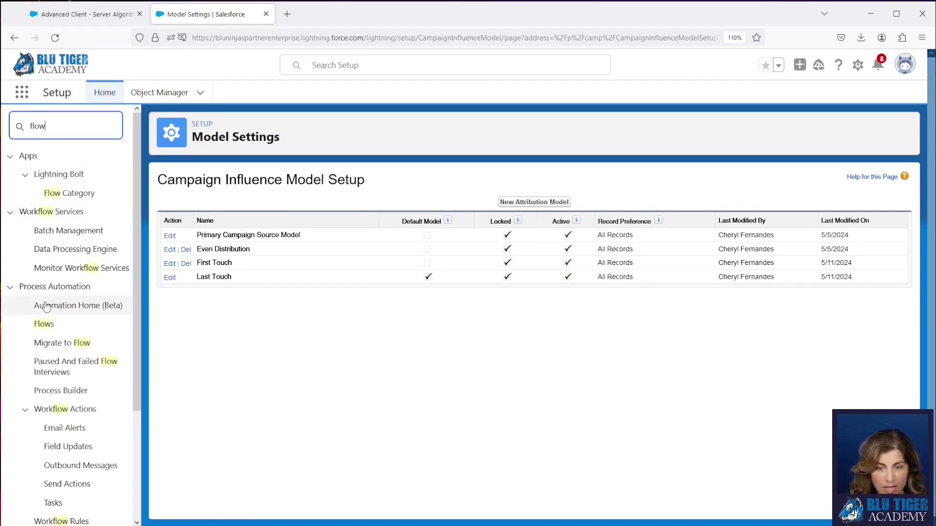
click(43, 324)
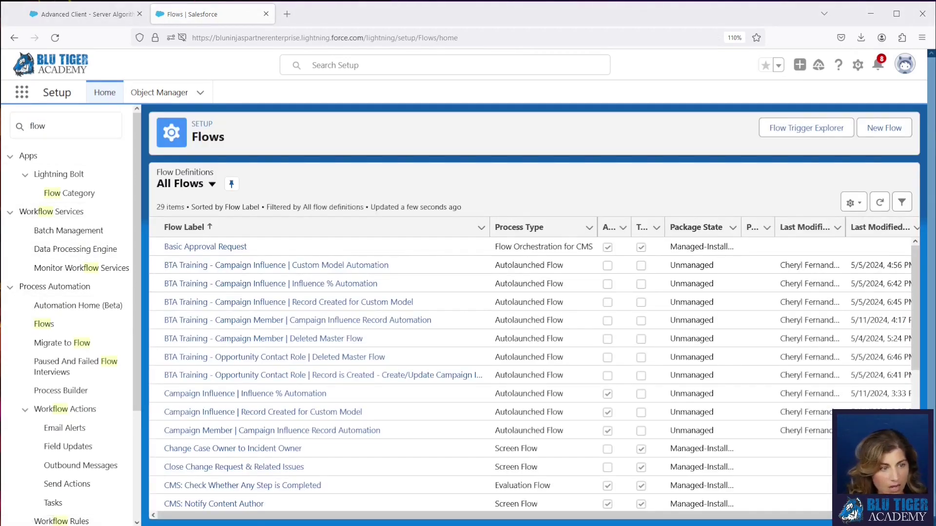
Open version 1 of the "Opportunity Contact Role | Created - Campaign Influence Automation" flow in Flow Builder from its details and versions page.
scroll(701, 419, down, 5)
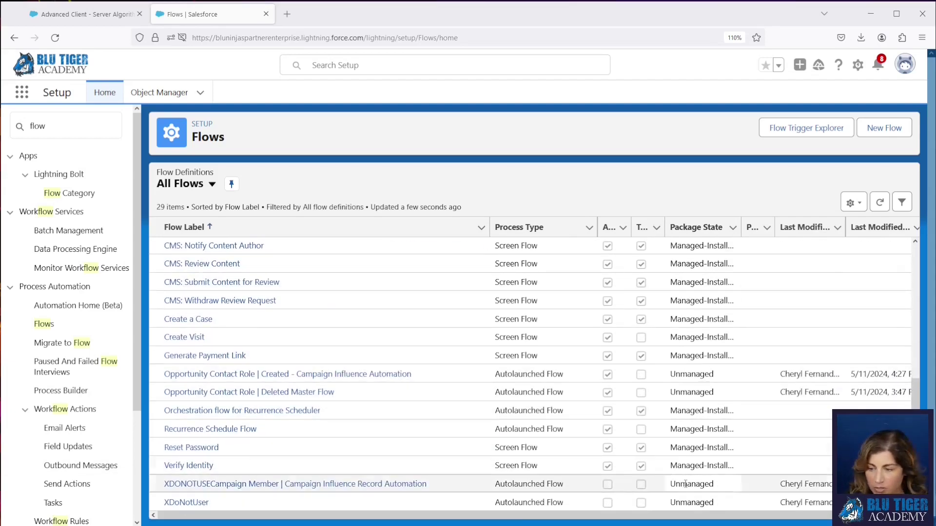
triple_click(433, 380)
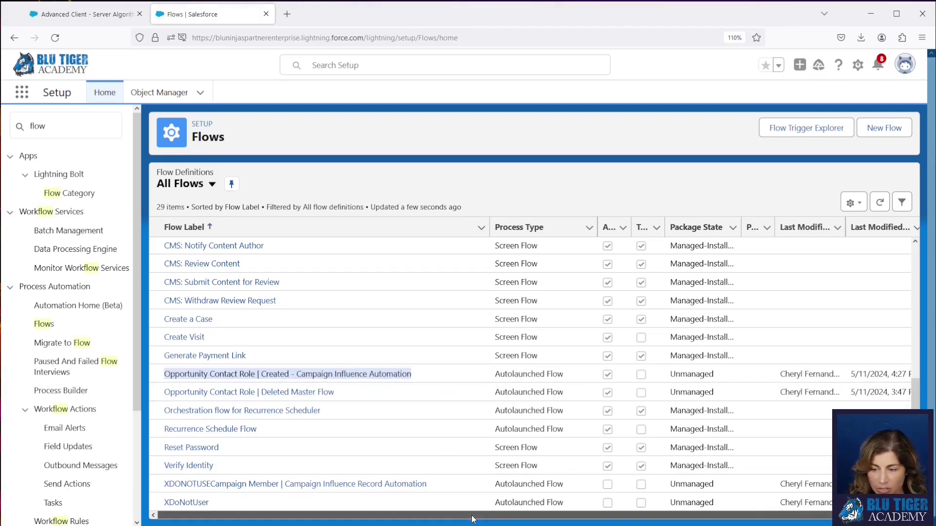
scroll(472, 507, right, 2)
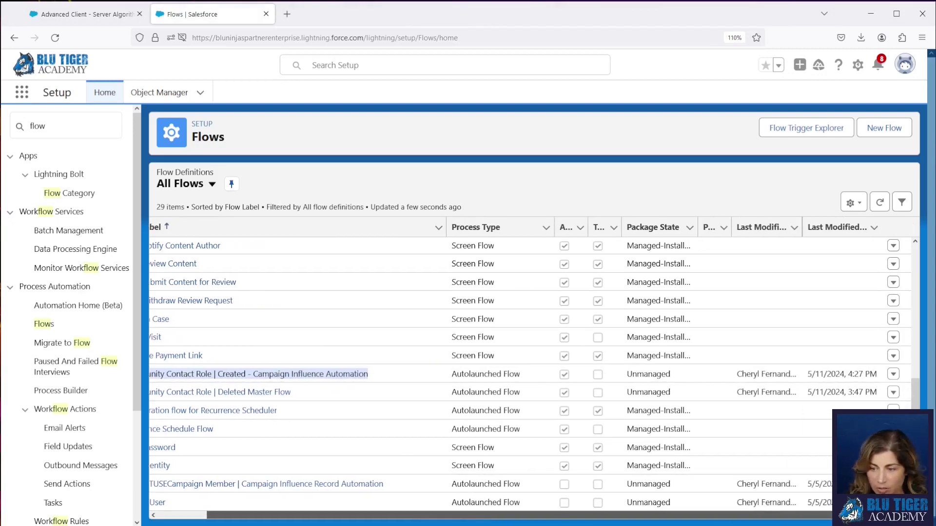
click(892, 373)
click(882, 397)
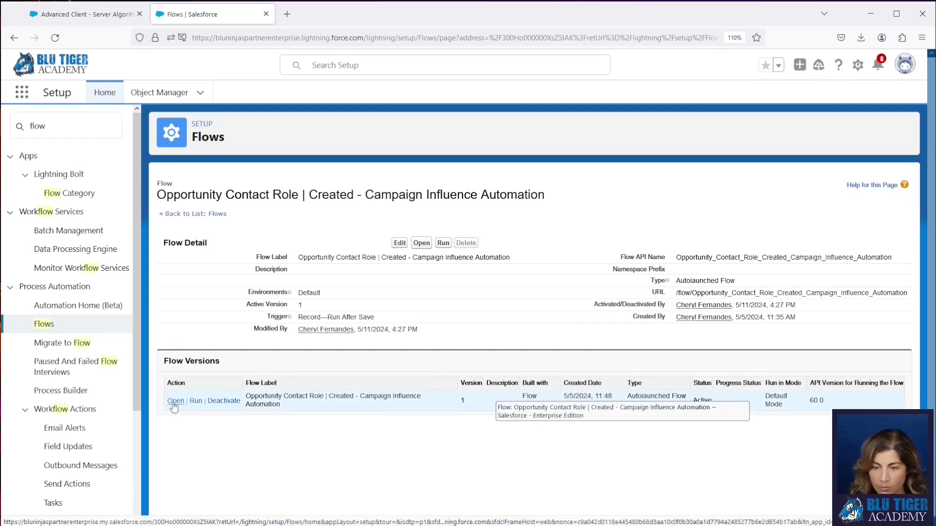
click(315, 397)
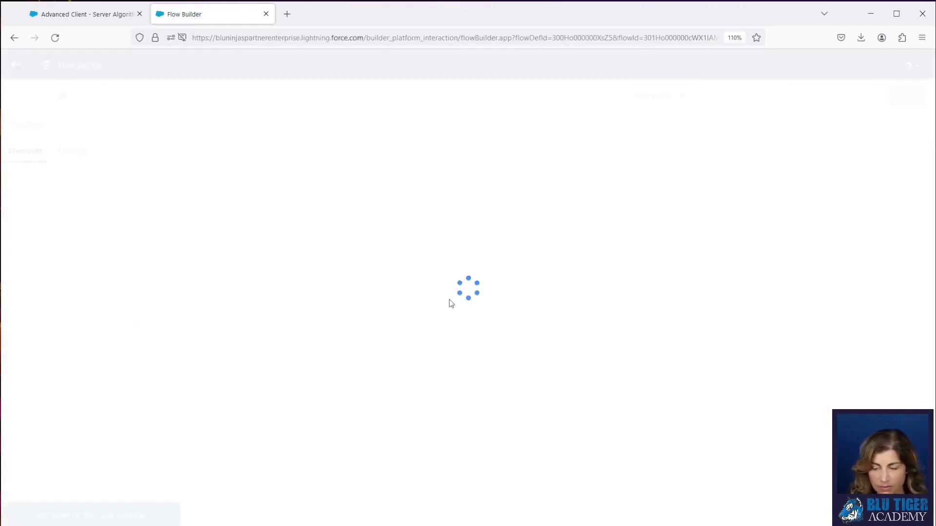
Add an outcome labelled "Last Touch" with API name Last_Touch to the "Which Model?" decision.
scroll(443, 349, down, 5)
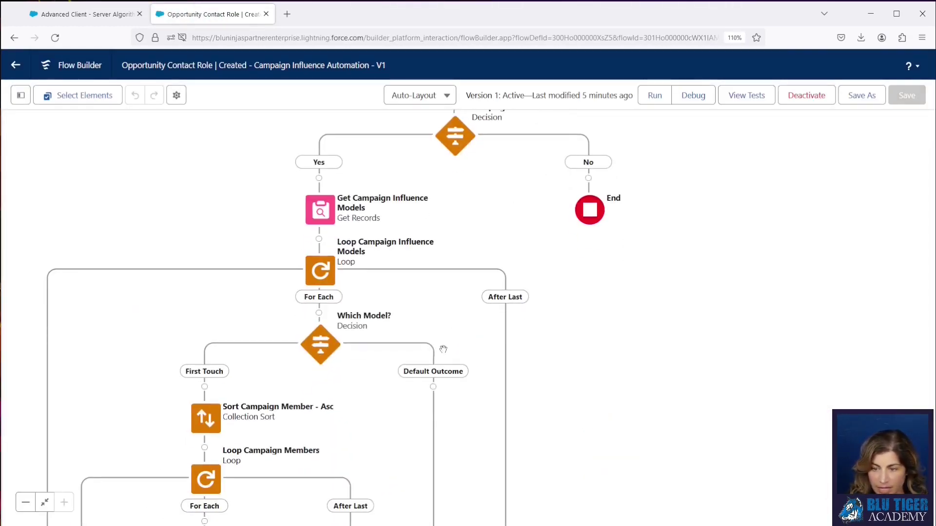
scroll(450, 294, down, 3)
scroll(451, 293, up, 1)
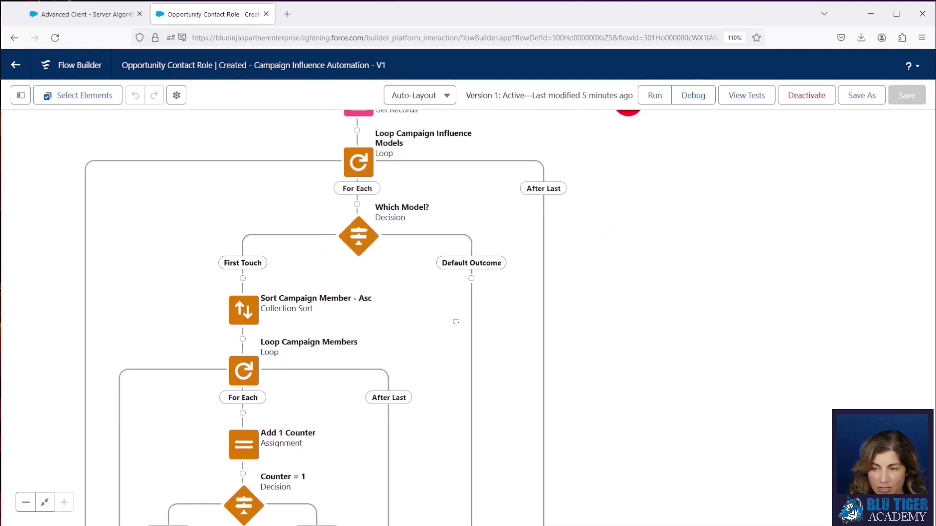
click(357, 237)
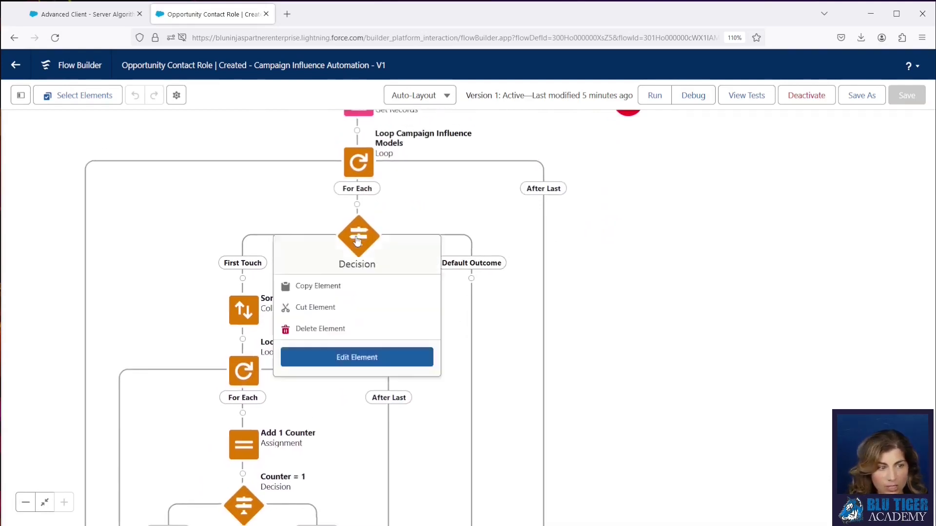
click(357, 356)
click(429, 185)
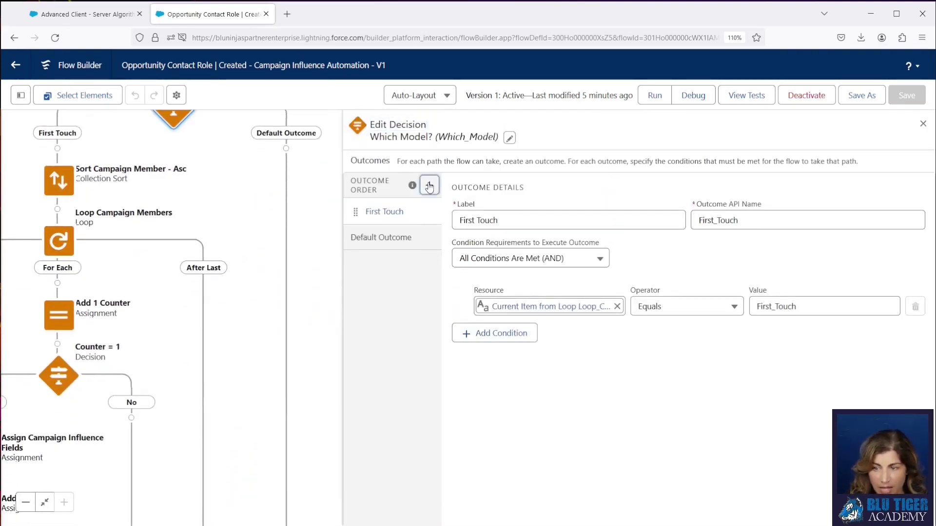
text(Last Touch)
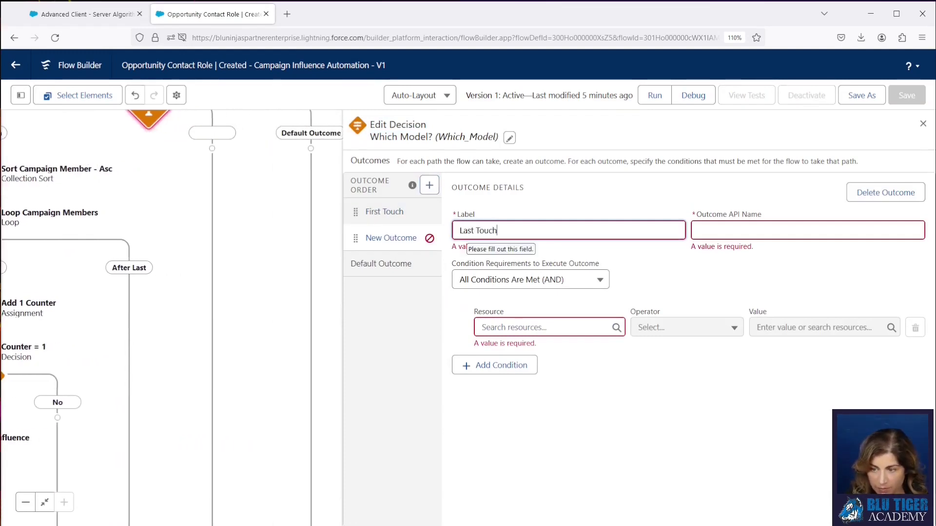
key(Tab)
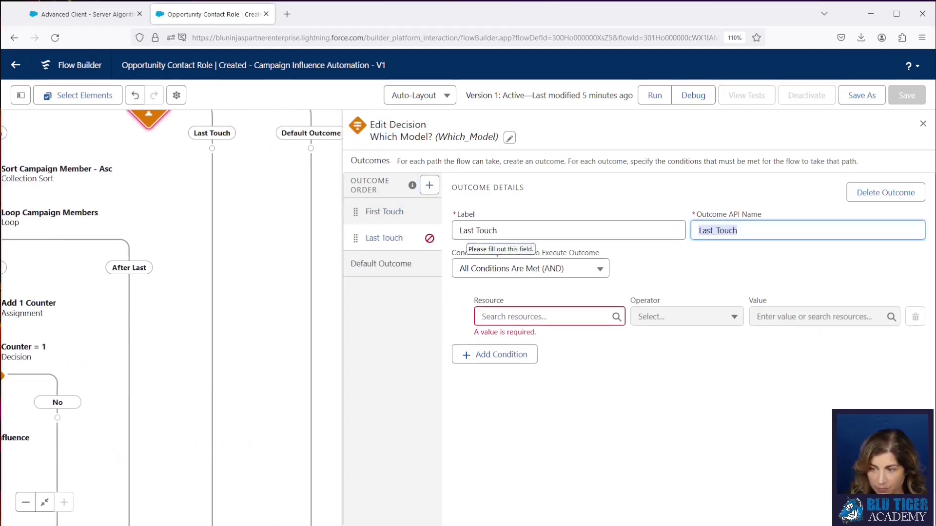
Copy the DeveloperName condition resource from the First Touch outcome into the Last Touch outcome's condition.
click(386, 220)
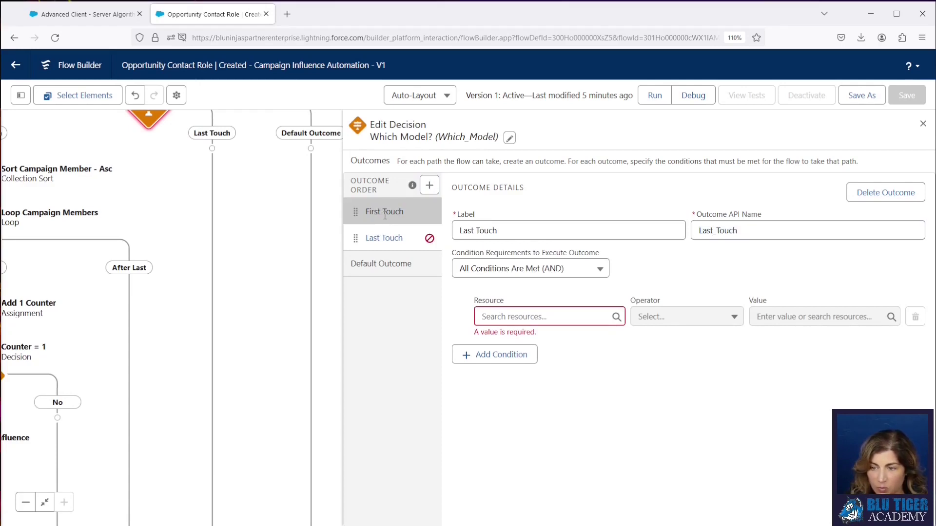
click(531, 317)
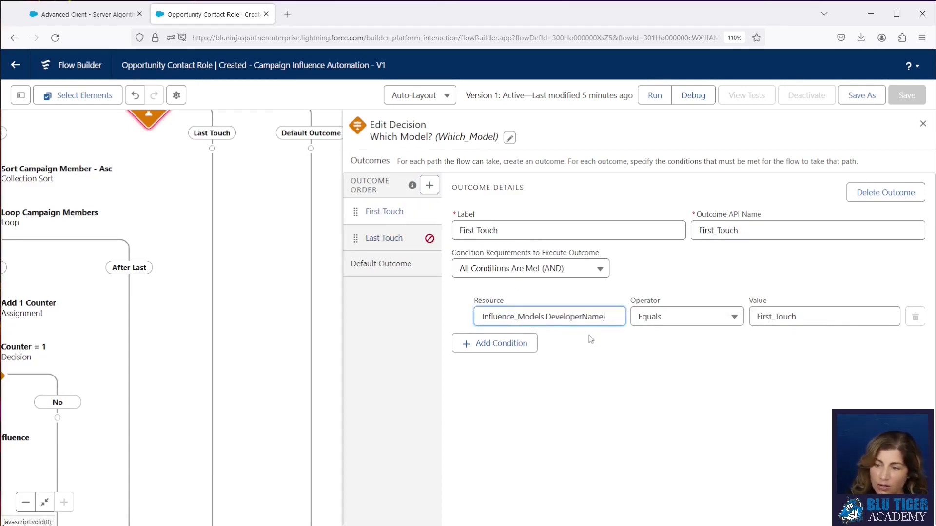
key(ctrl+a)
key(ctrl+c)
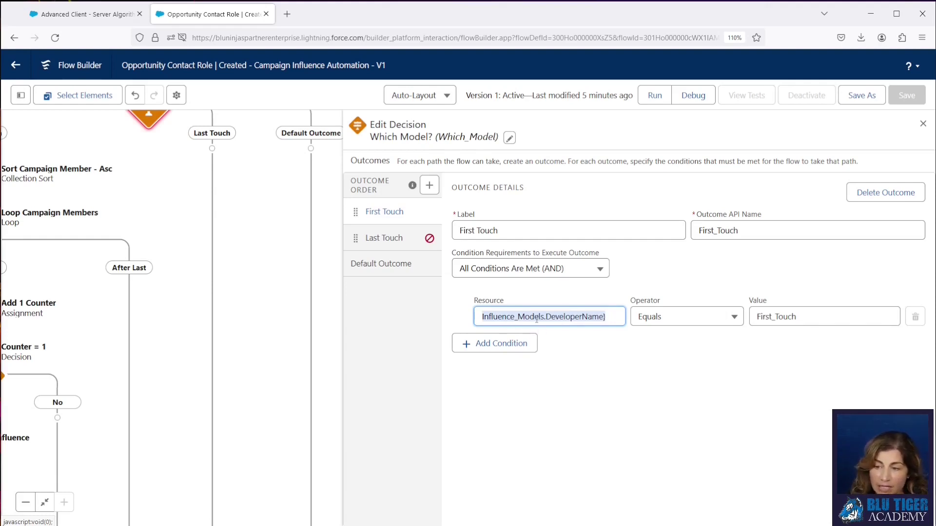
click(384, 238)
click(525, 319)
key(ctrl+v)
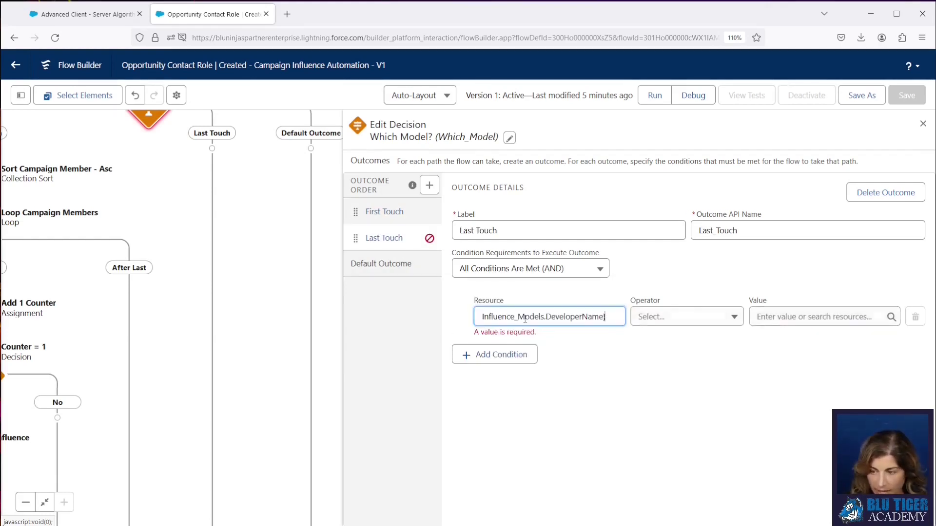
Complete the Last Touch outcome's condition with the operator Equals and the value Last_Touch.
click(654, 322)
click(659, 341)
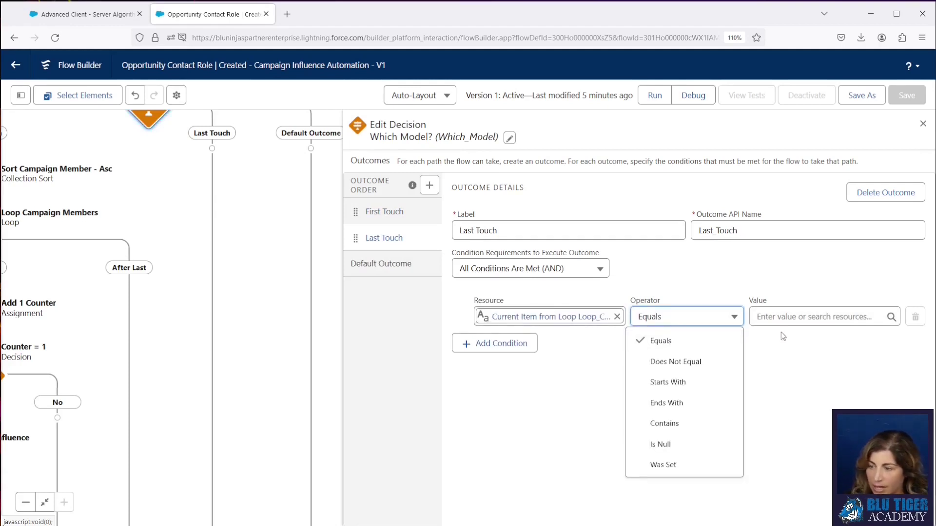
click(783, 323)
text(Last_to)
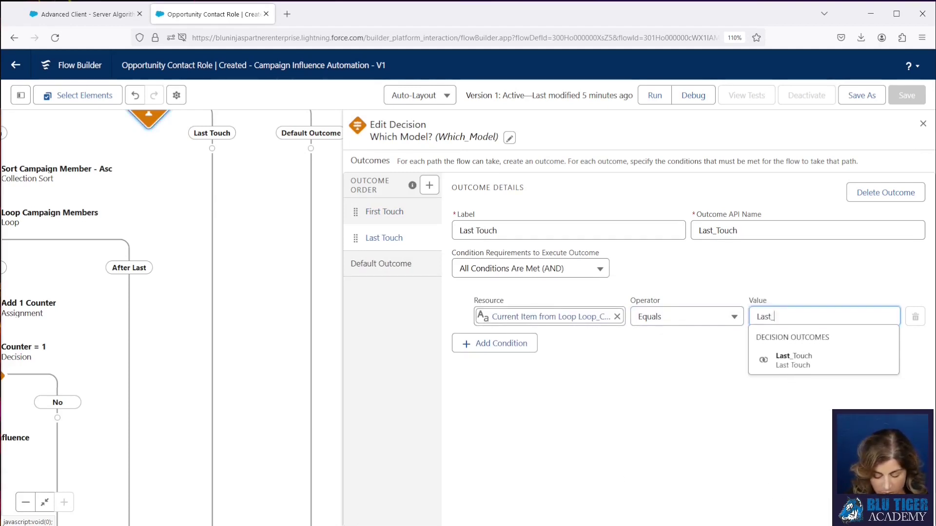
key(BackSpace)
key(BackSpace)
text(T)
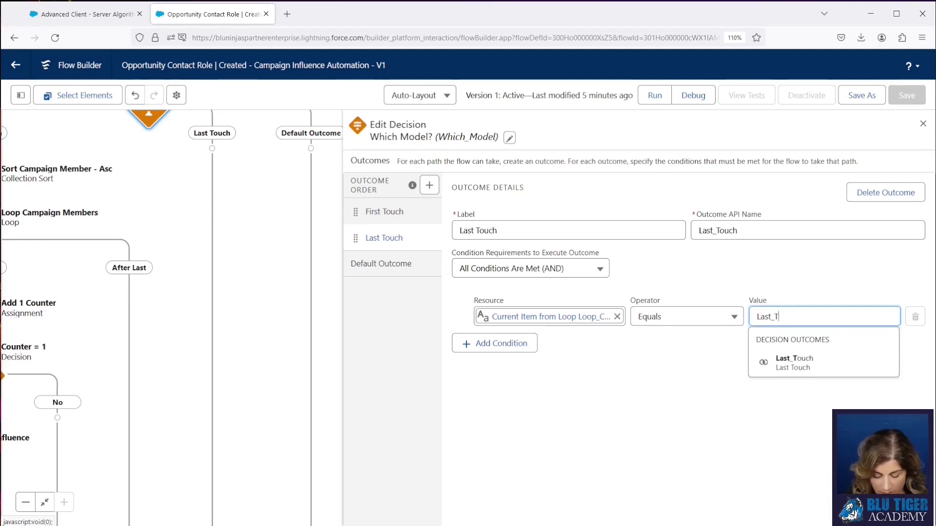
text(ouch)
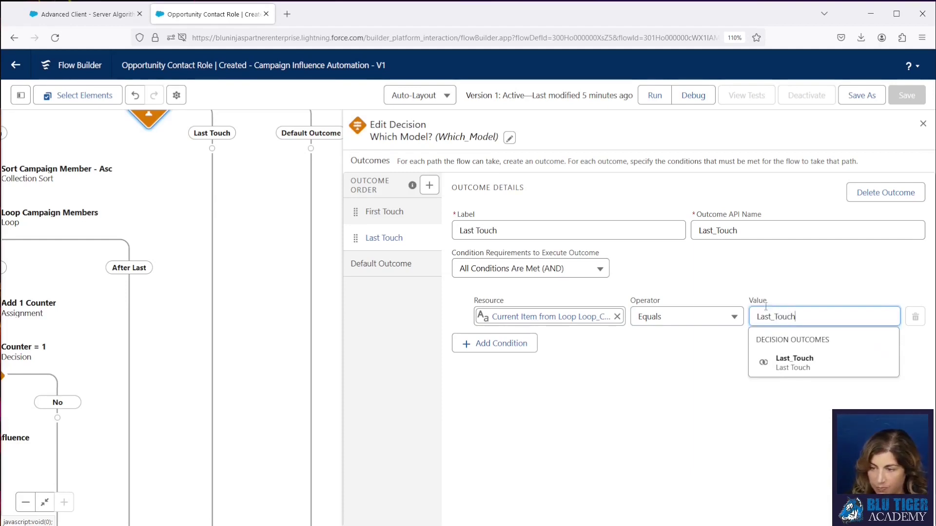
click(717, 284)
Add a Collection Sort element labelled "Sort Campaign Member - Dec" to the Last Touch path.
scroll(237, 211, up, 5)
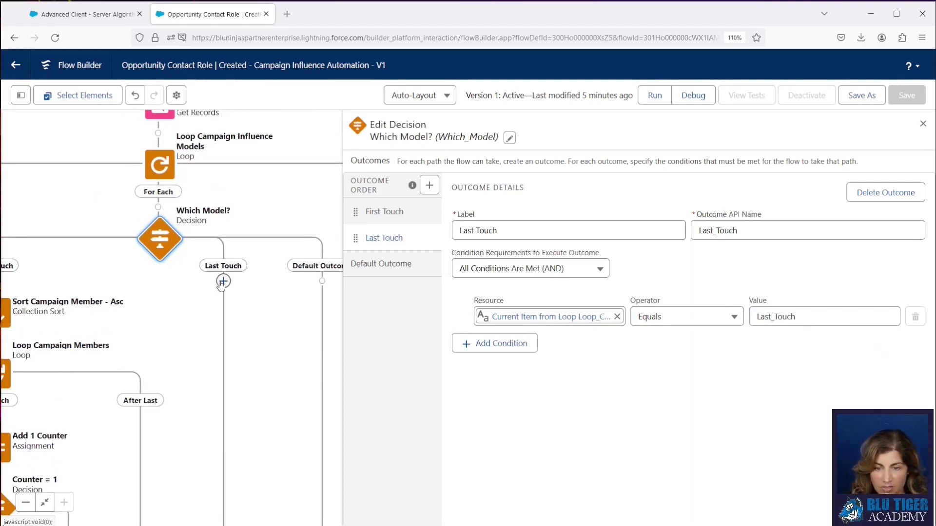
click(224, 281)
text(sort)
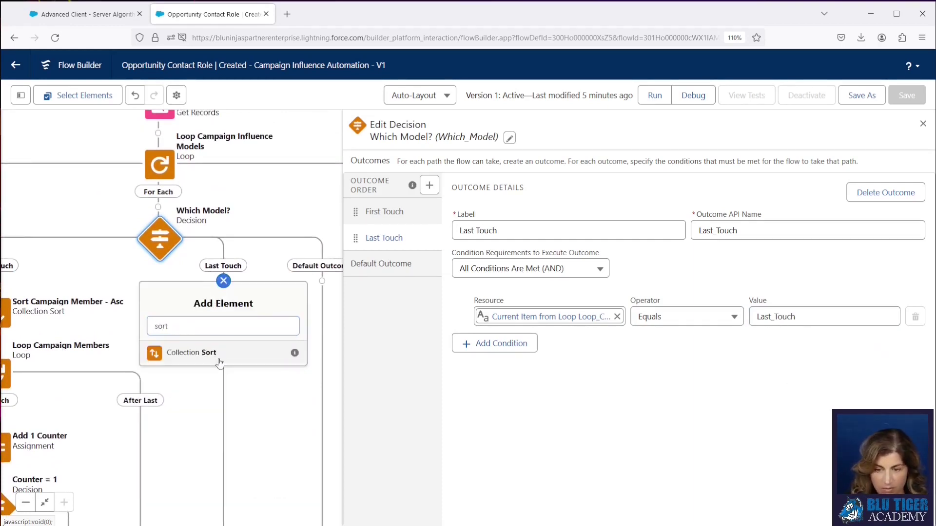
click(219, 361)
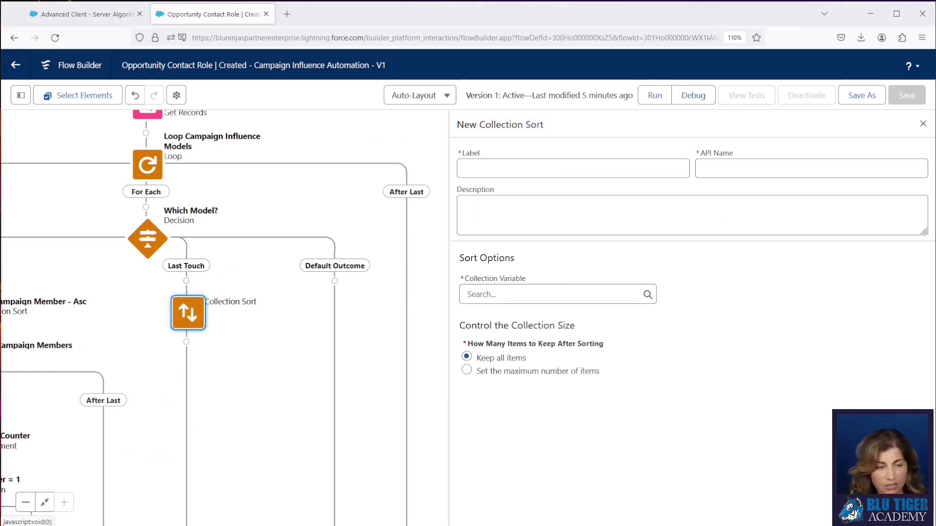
click(491, 173)
text(Sort Campaign Me)
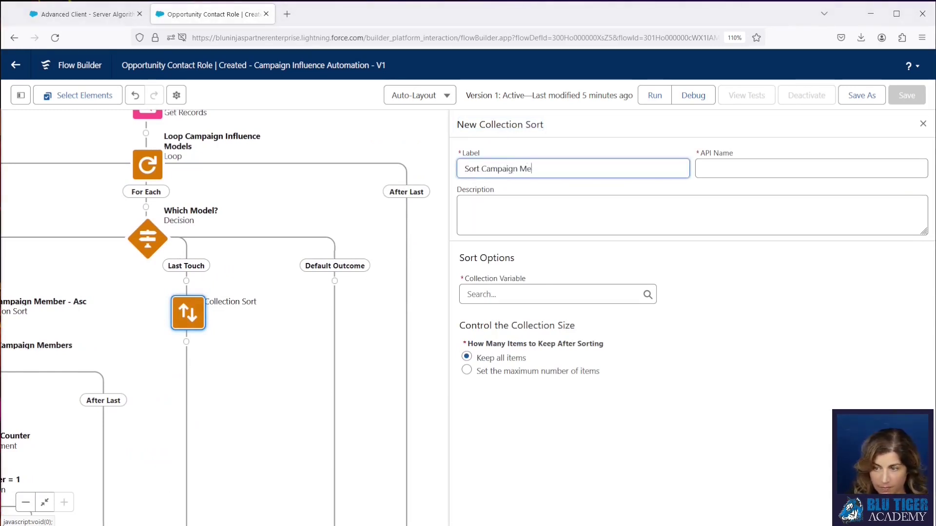
text(mber - Dec)
key(Tab)
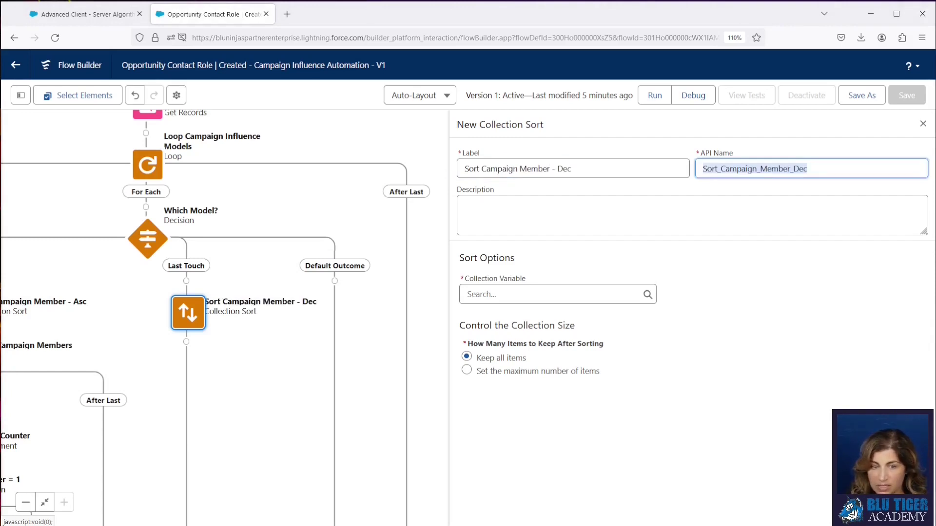
Set the sort's collection variable to Campaign Members from Get_Contact_Campaign_Member_Records and sort it by CreatedDate.
click(491, 296)
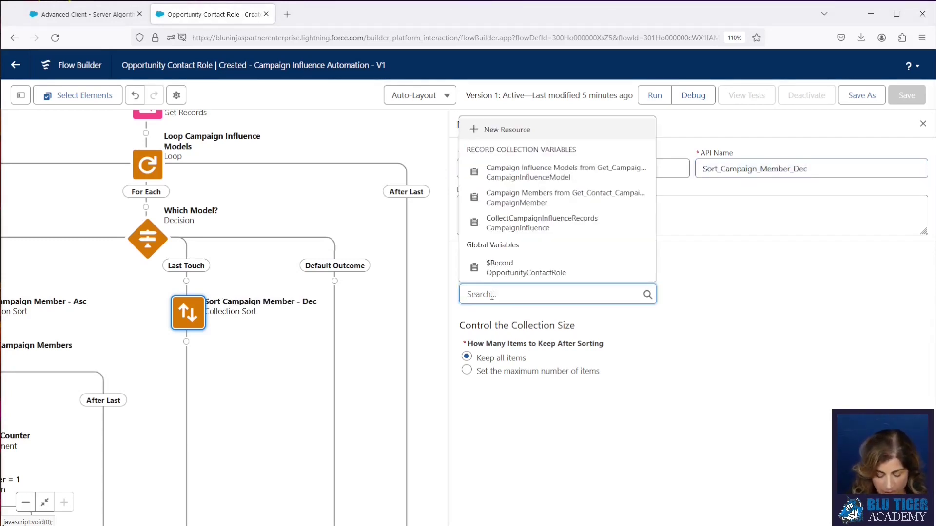
text(campaign)
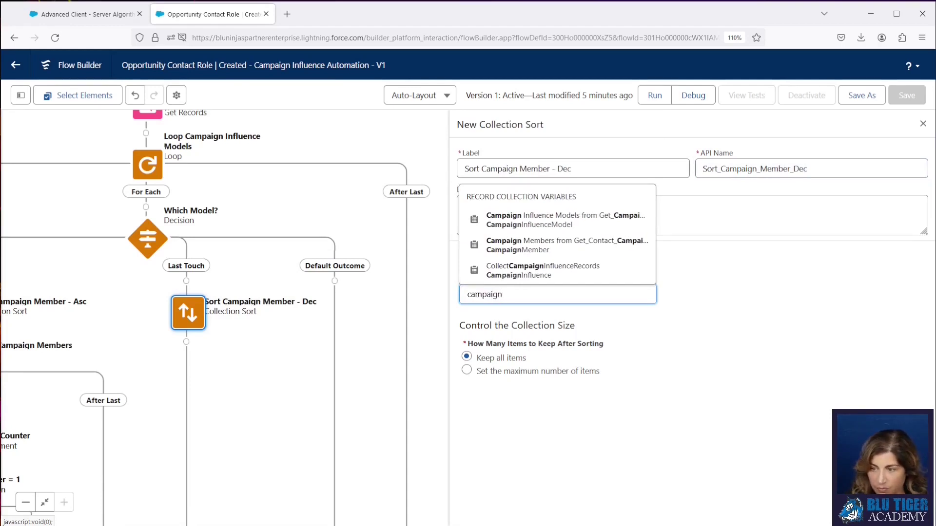
click(537, 250)
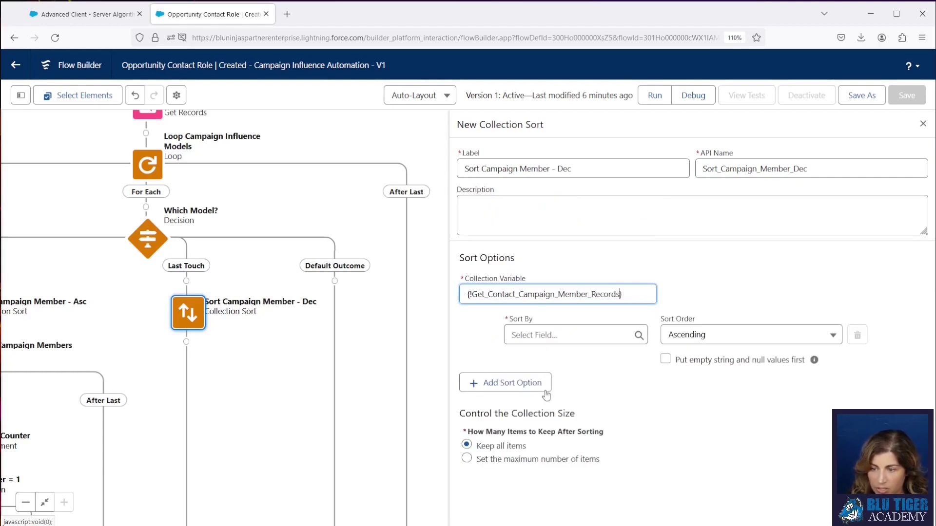
click(527, 337)
text(cre)
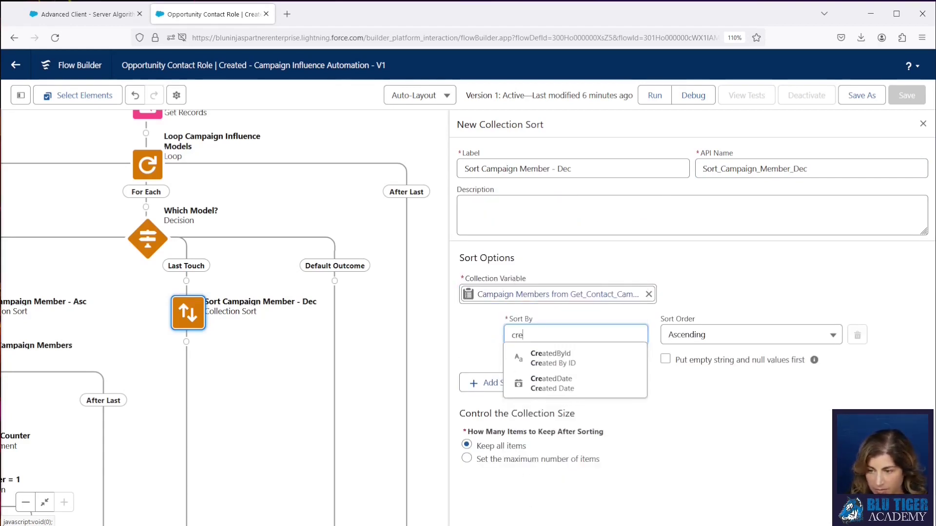
click(553, 379)
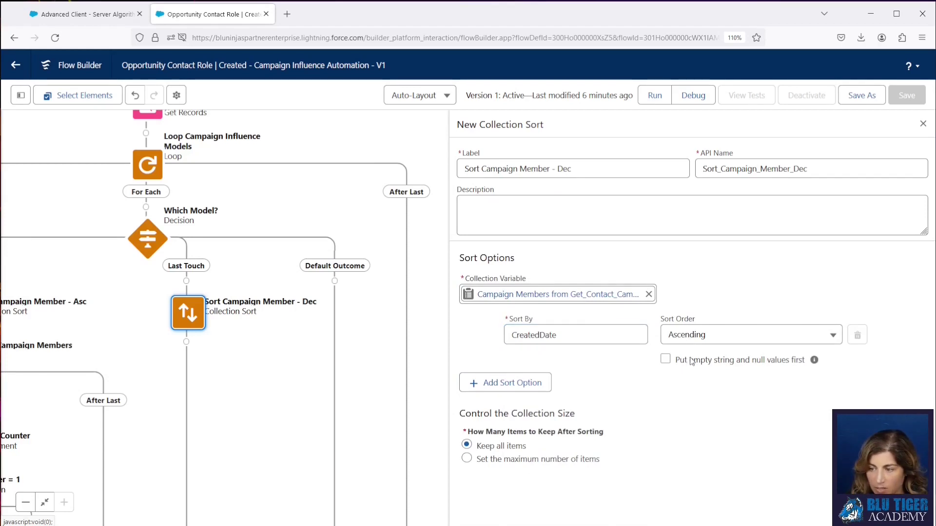
Set the collection sort order to Descending and connect the Last Touch sort element to the existing Loop Campaign Members element.
click(706, 344)
click(709, 379)
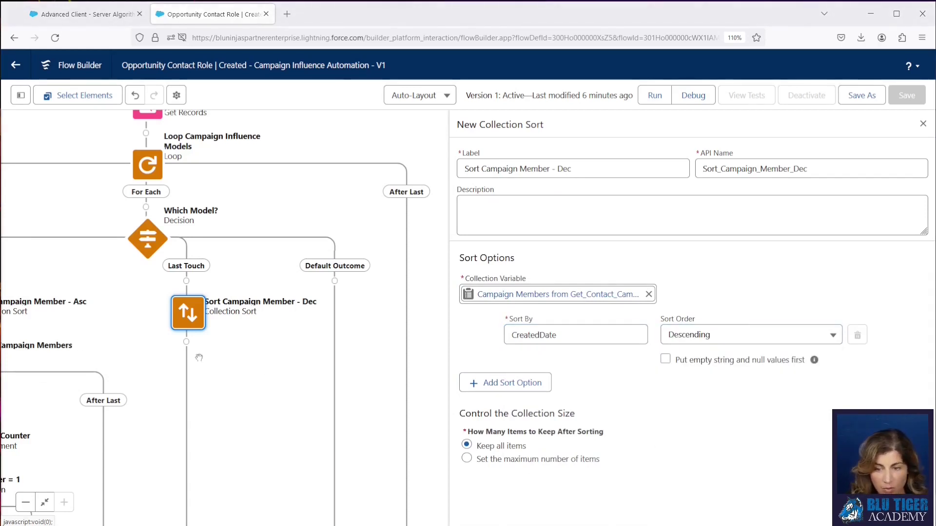
drag(303, 344, 437, 266)
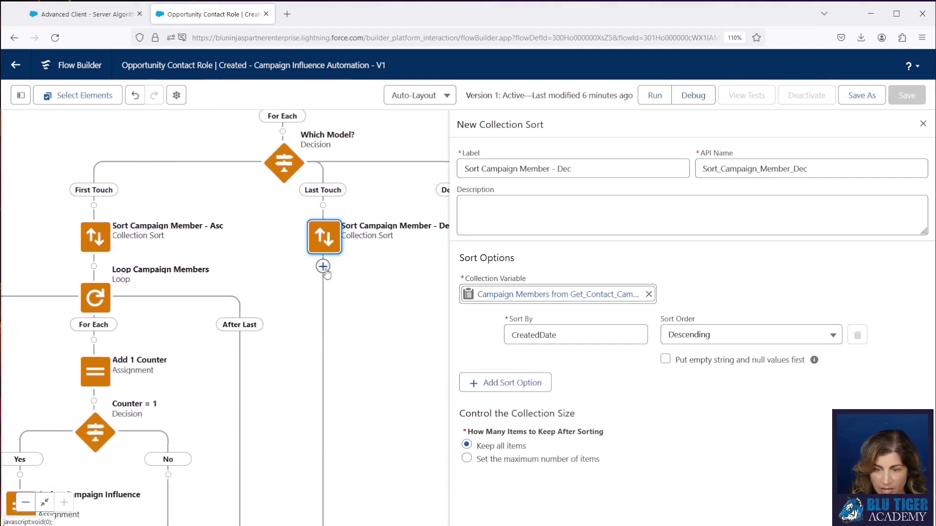
click(322, 266)
click(317, 341)
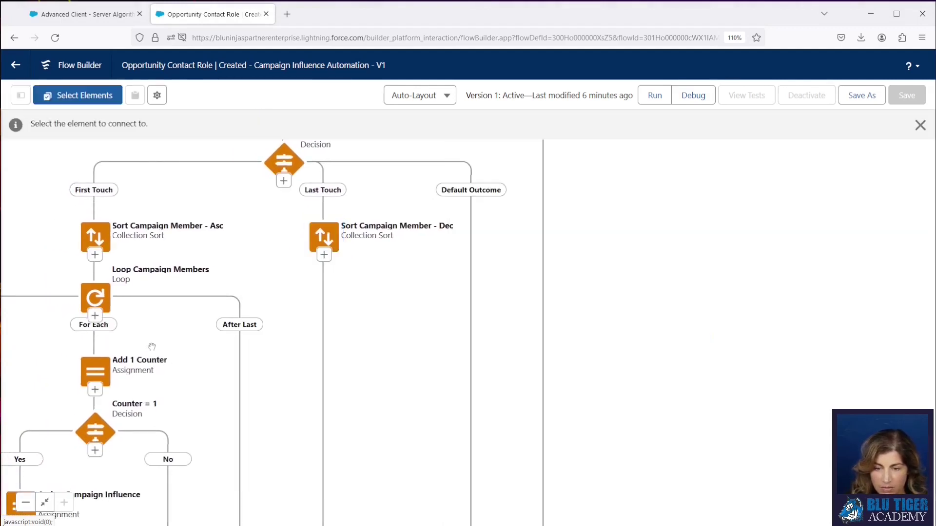
click(95, 307)
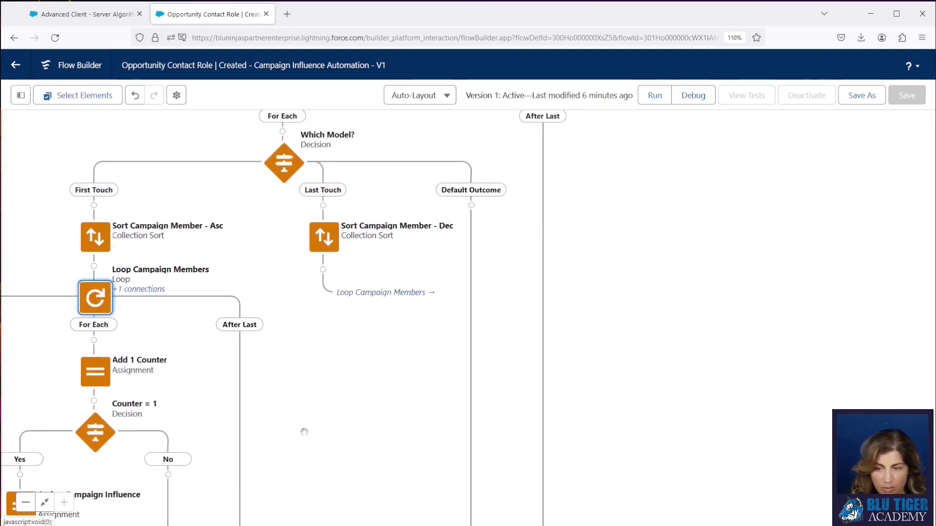
Add an Assignment element labelled "Assign Zero to Counter" on the After Last path of the Loop Campaign Members loop.
drag(305, 406, 316, 231)
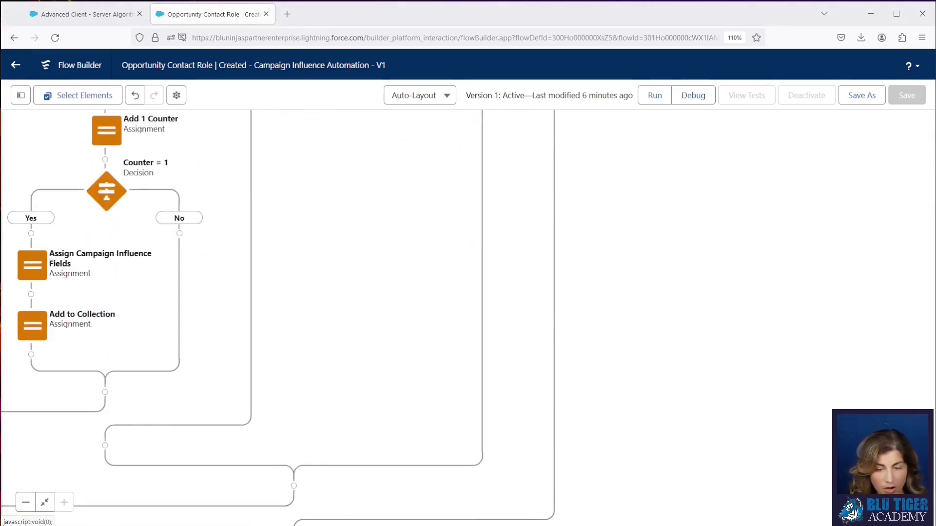
click(105, 445)
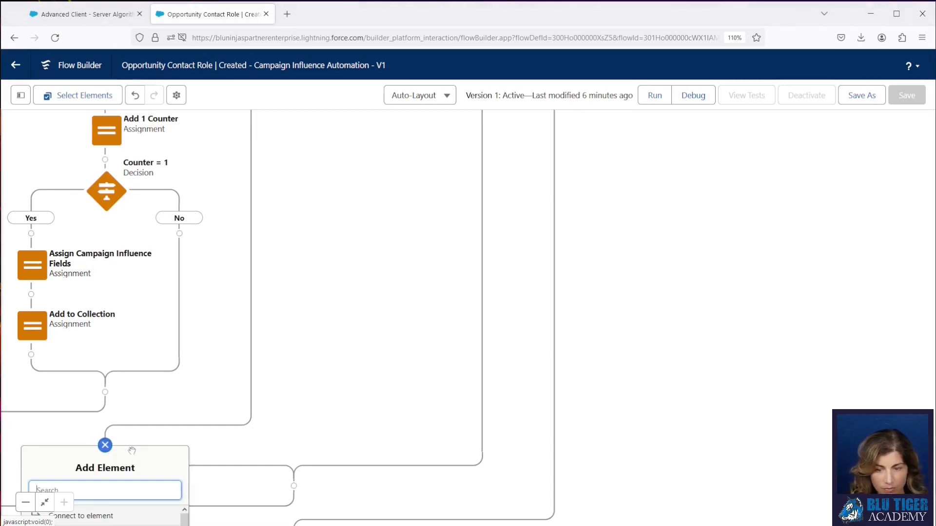
drag(242, 467, 288, 316)
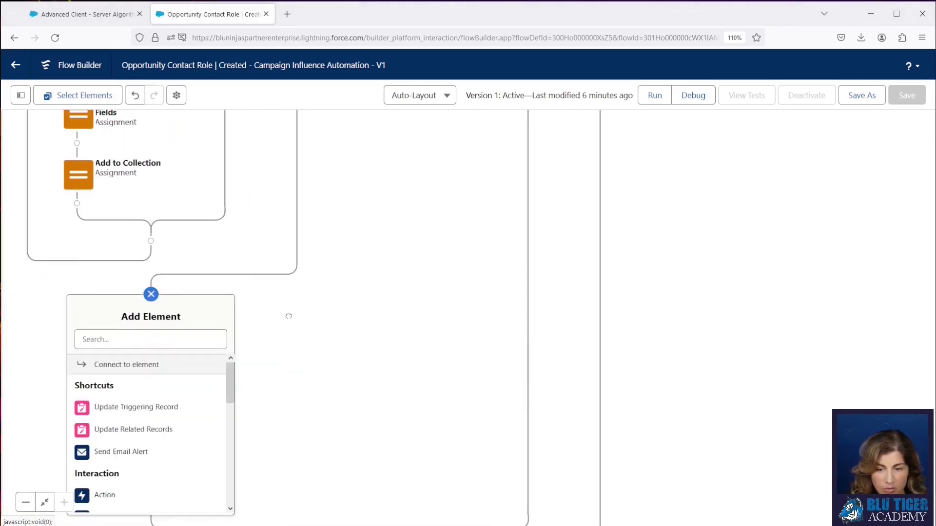
click(151, 343)
text(ass)
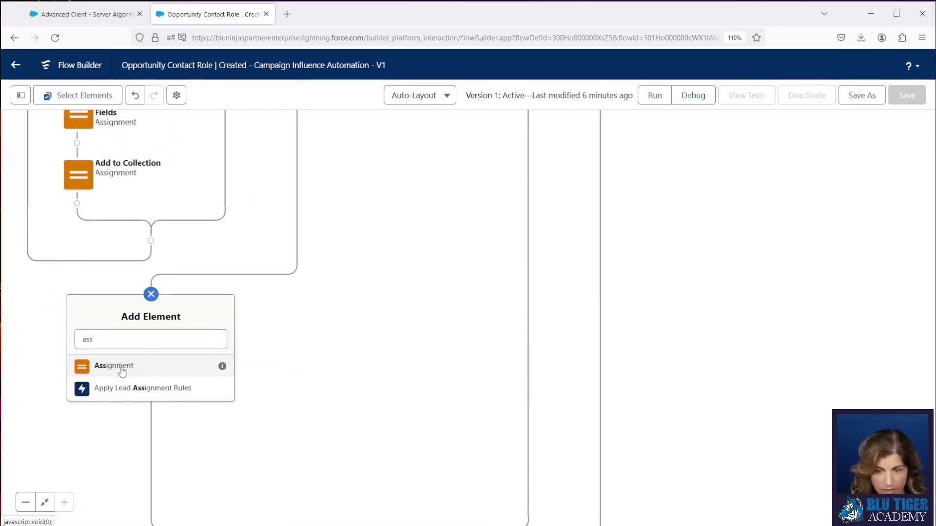
click(114, 366)
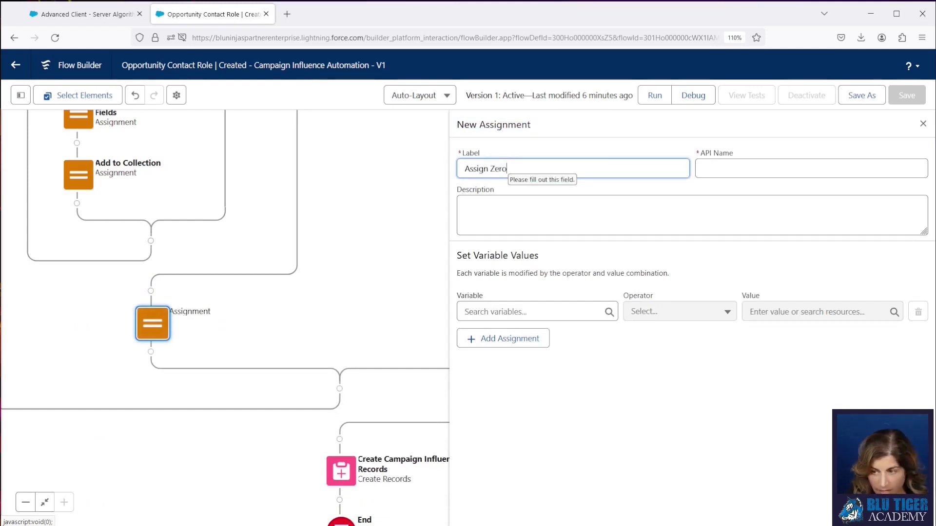
text(Assign Zero to Count)
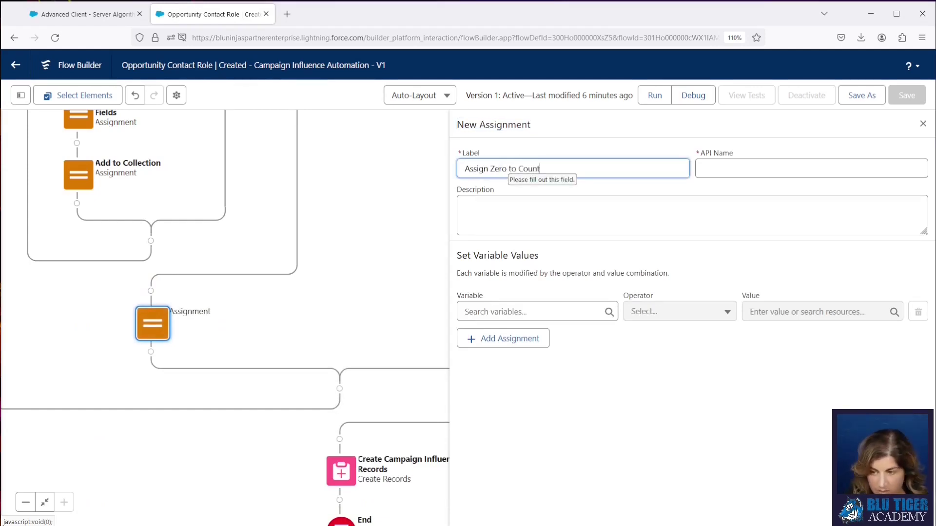
text(er)
key(Tab)
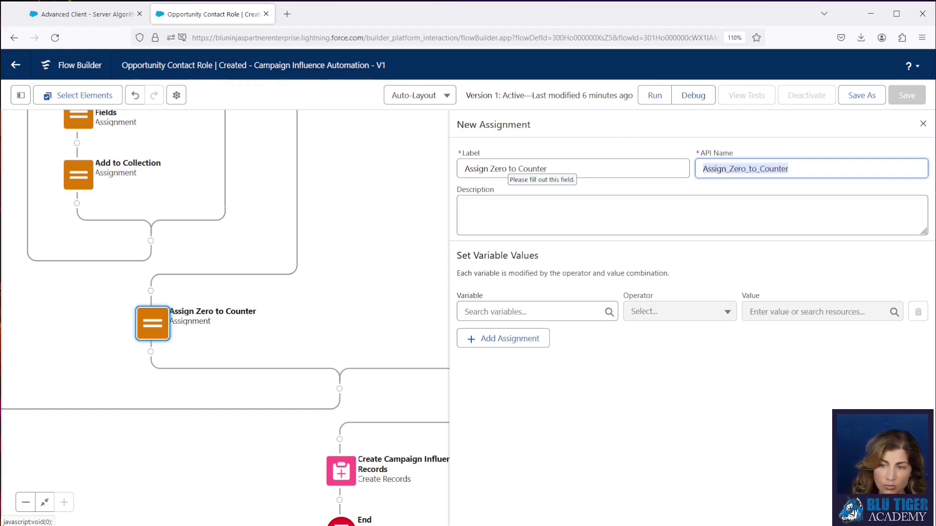
Set the Assign Zero to Counter assignment so that varCounter equals 0.
click(269, 179)
scroll(269, 180, up, 5)
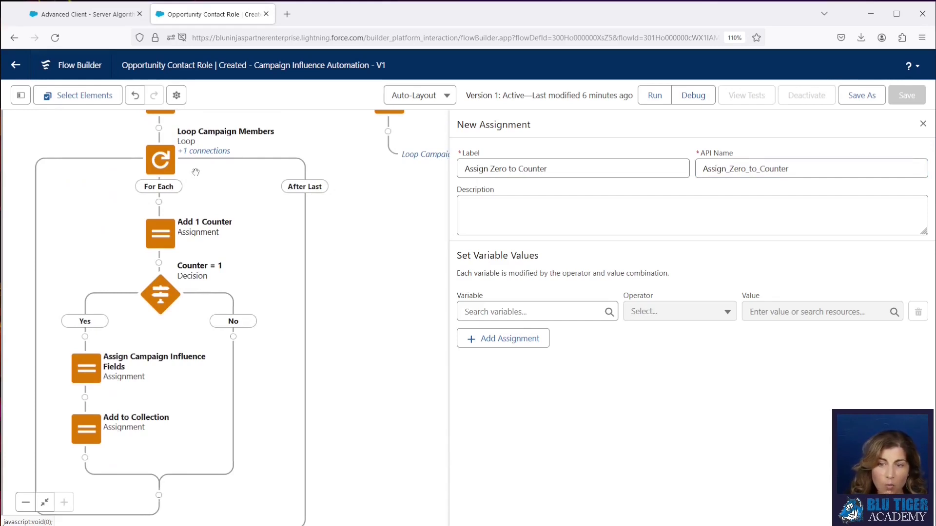
drag(361, 482, 350, 365)
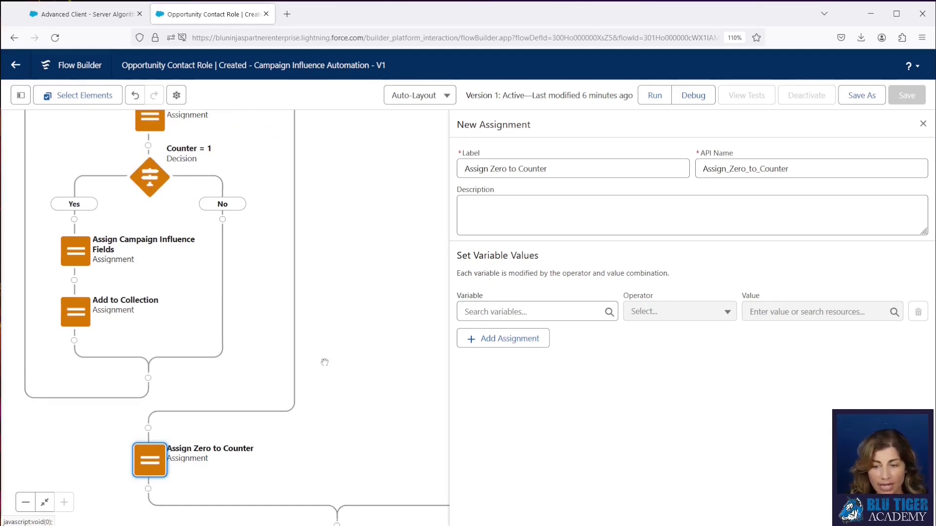
scroll(371, 261, up, 4)
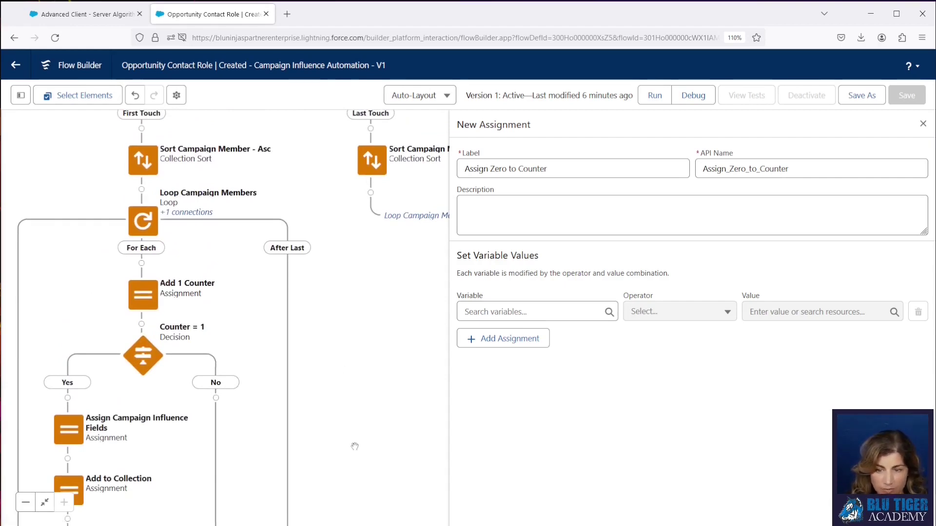
drag(355, 445, 333, 234)
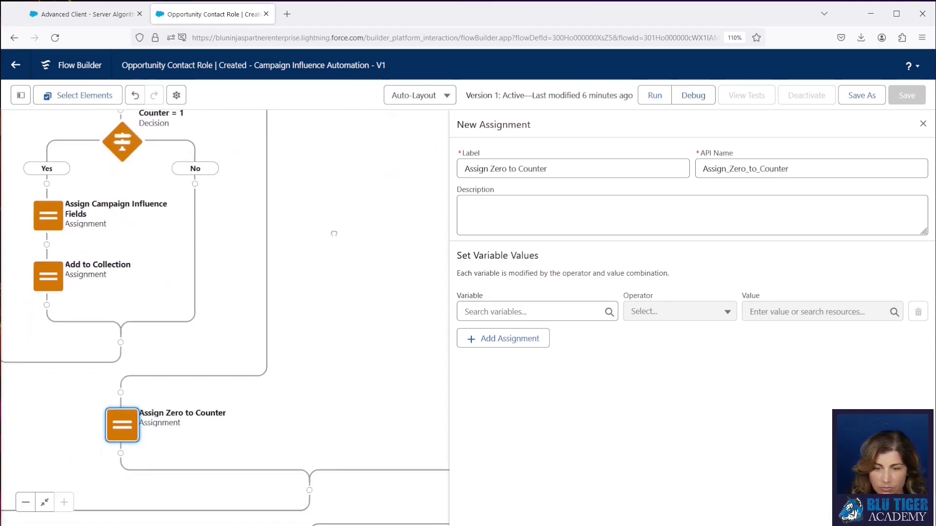
click(560, 307)
text(va)
click(502, 399)
click(821, 312)
text(0)
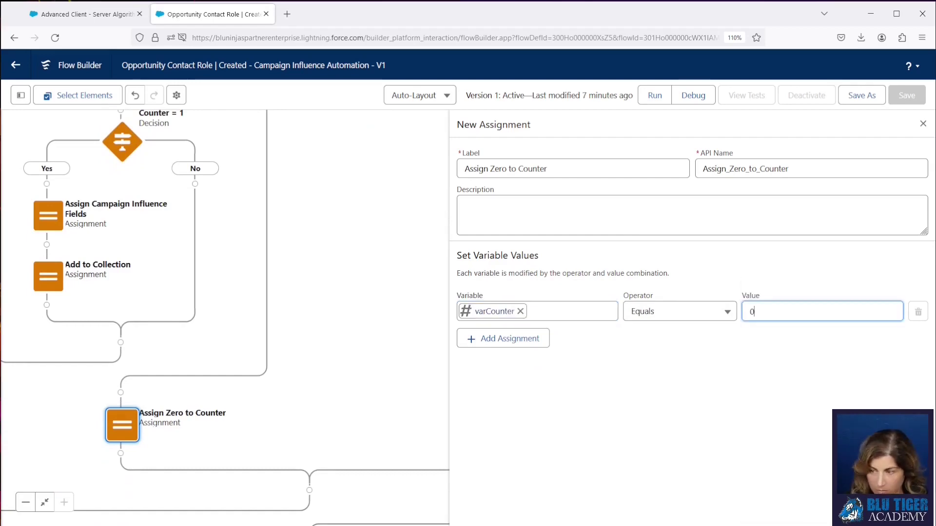
click(673, 368)
Save the Opportunity Contact Role flow as a new version and activate it.
click(846, 91)
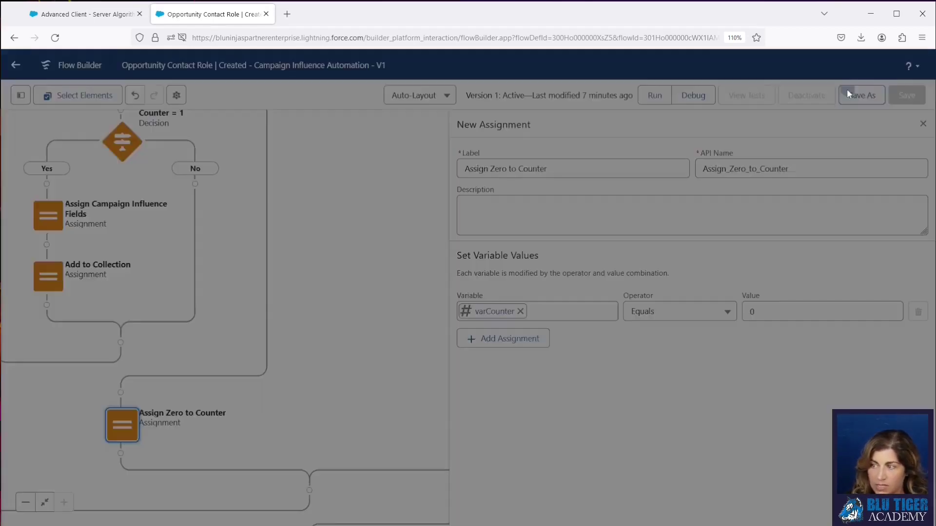
click(671, 378)
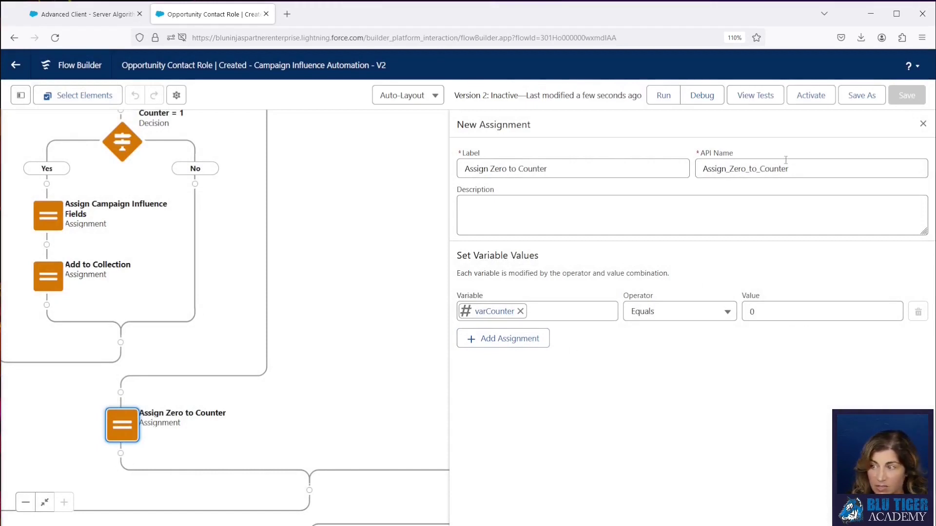
click(801, 96)
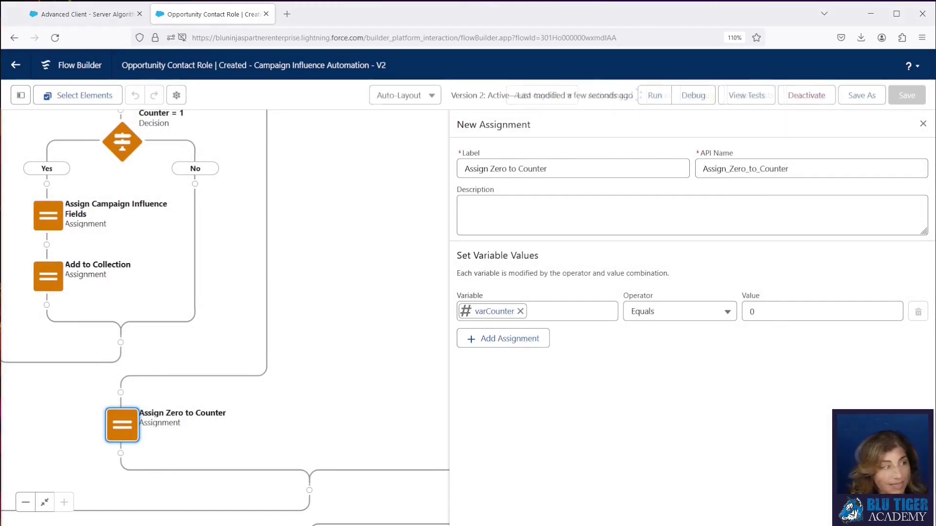
Return to the flows list and open version 1 of the "Campaign Member | Campaign Influence Record Automation" flow in Flow Builder.
click(15, 65)
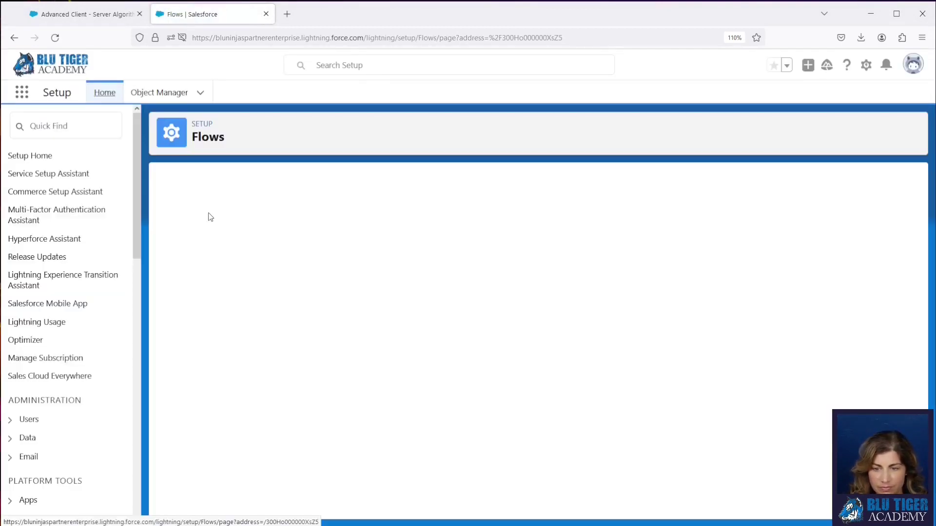
click(222, 213)
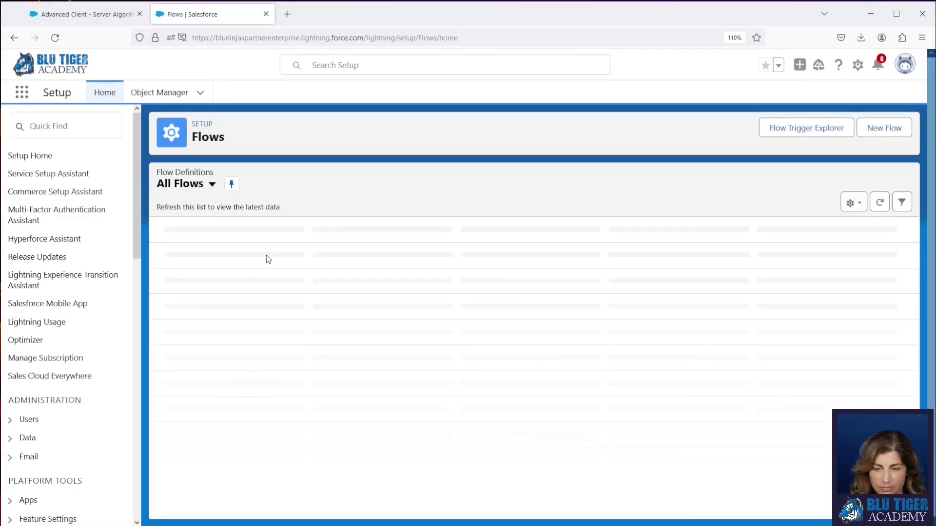
scroll(433, 371, down, 3)
drag(404, 377, 161, 371)
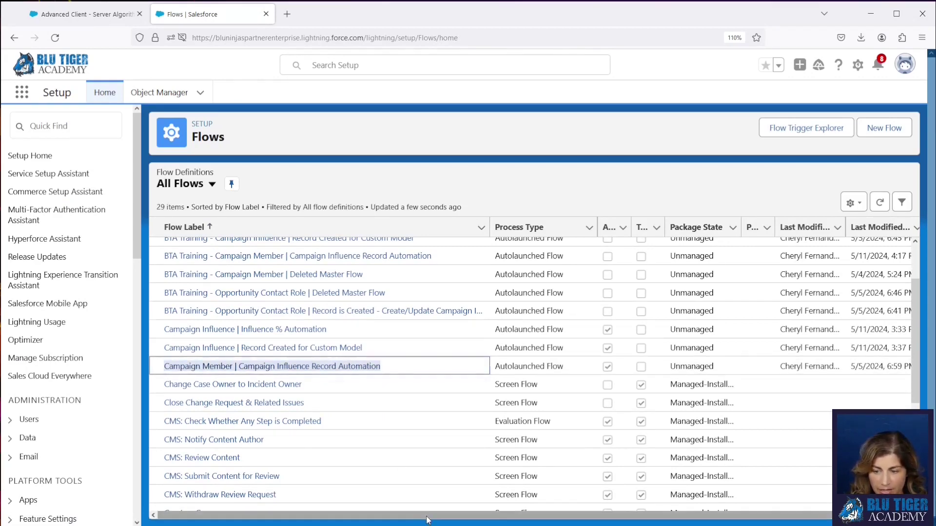
scroll(883, 386, right, 2)
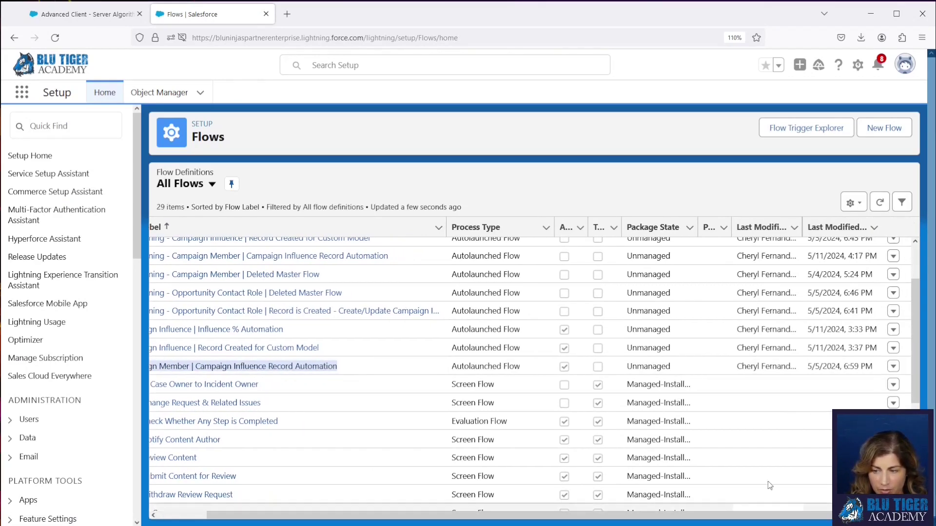
click(892, 366)
click(876, 388)
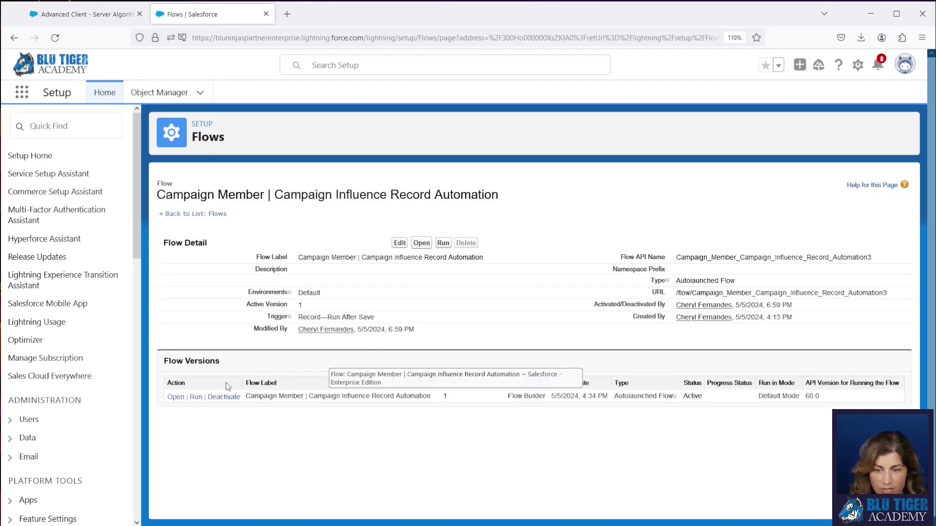
click(175, 396)
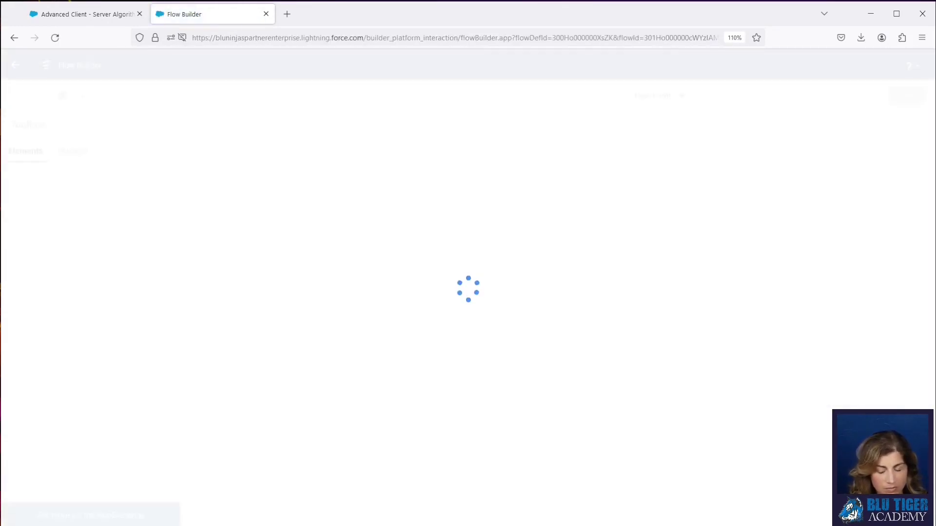
Add an outcome labelled "Last Touch" to the Which Model? decision.
scroll(473, 434, down, 5)
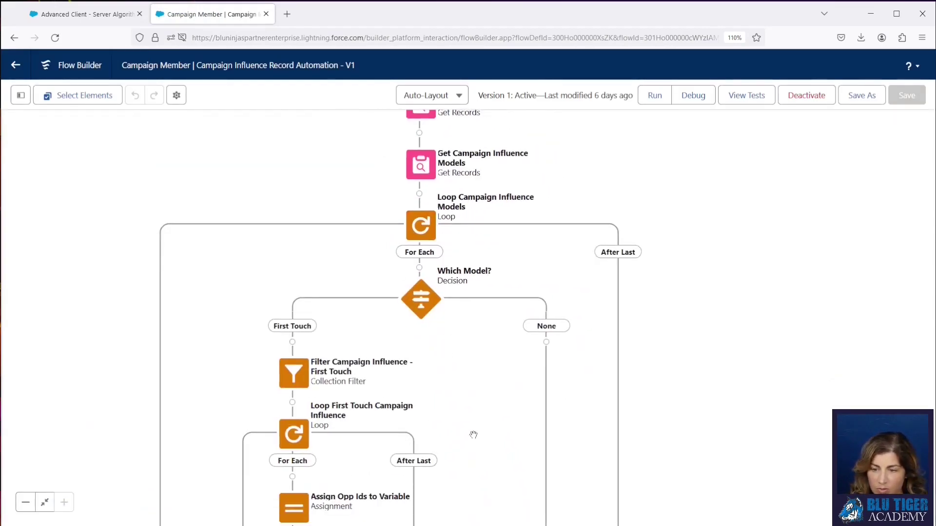
drag(474, 435, 433, 401)
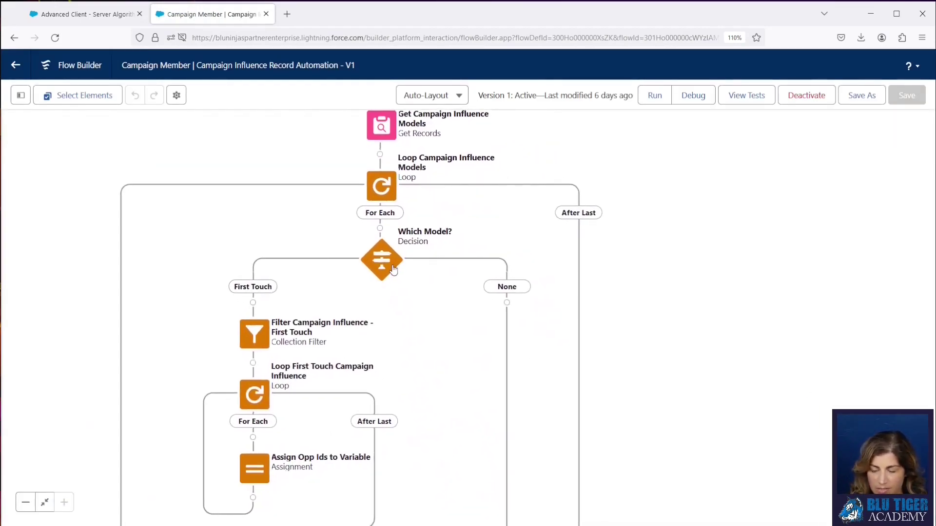
click(393, 270)
click(378, 239)
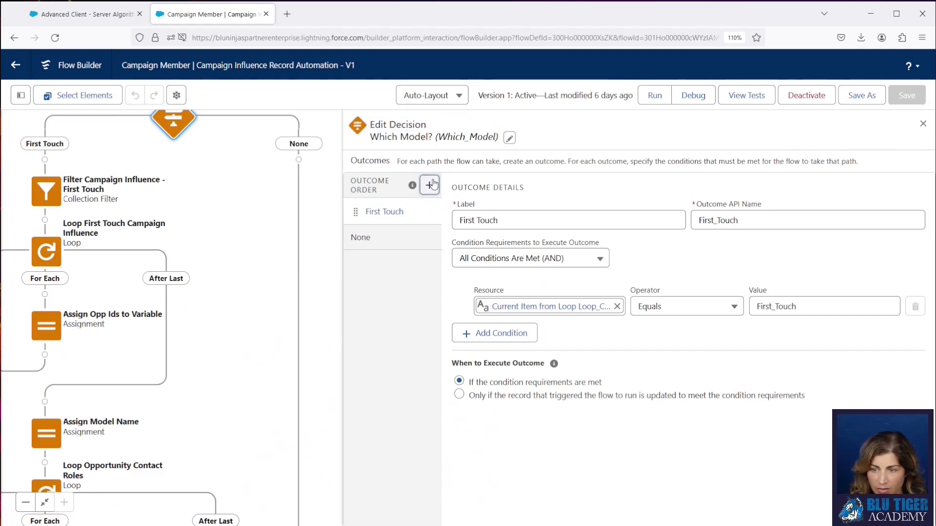
click(429, 185)
text(Last)
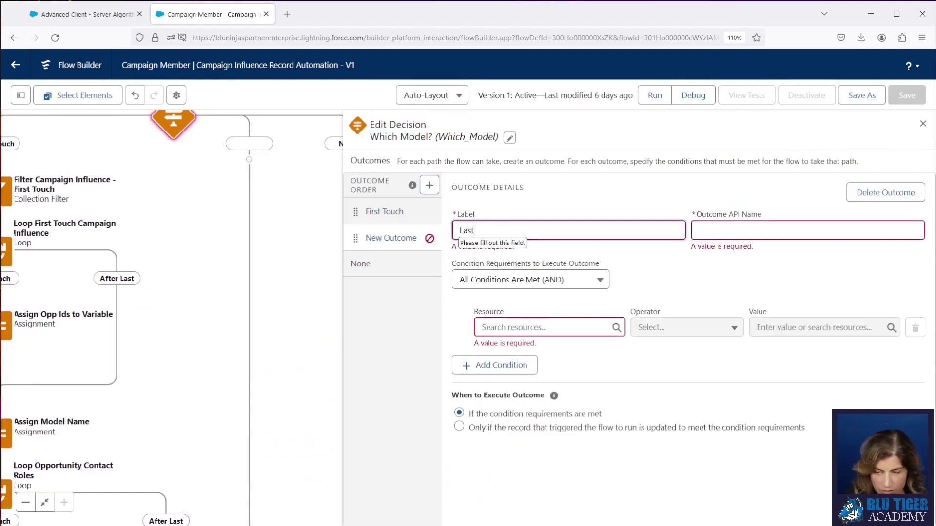
text( Touch)
key(Tab)
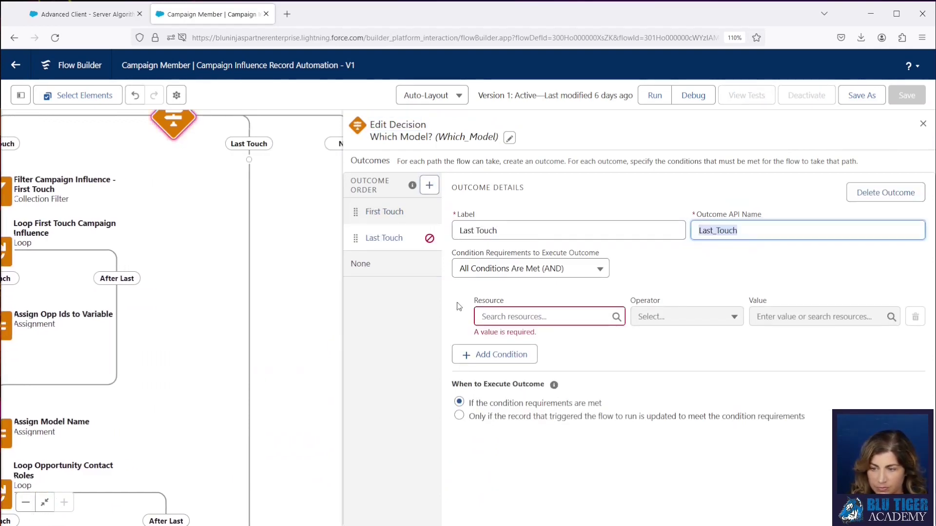
Copy the DeveloperName resource from the First Touch outcome's condition into the Last Touch outcome's condition in the Campaign Member flow.
click(399, 221)
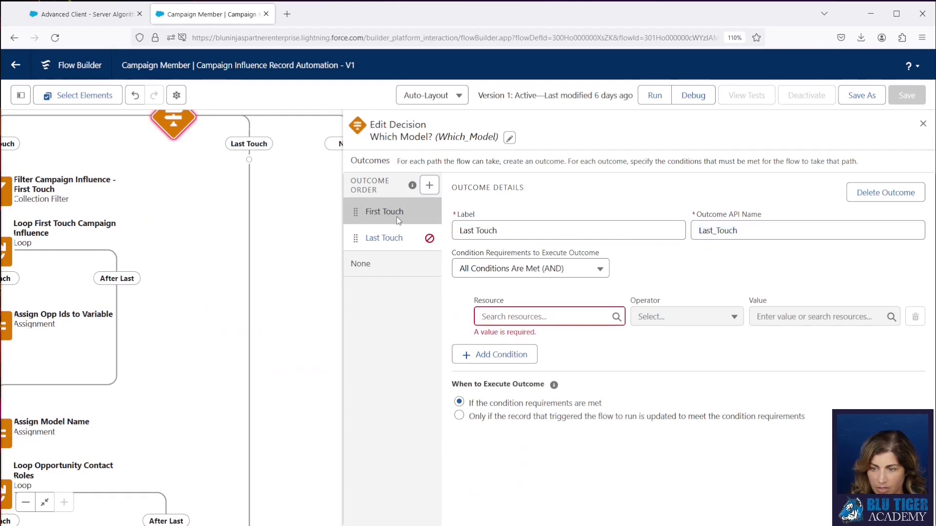
click(528, 317)
key(ctrl+a)
key(ctrl+c)
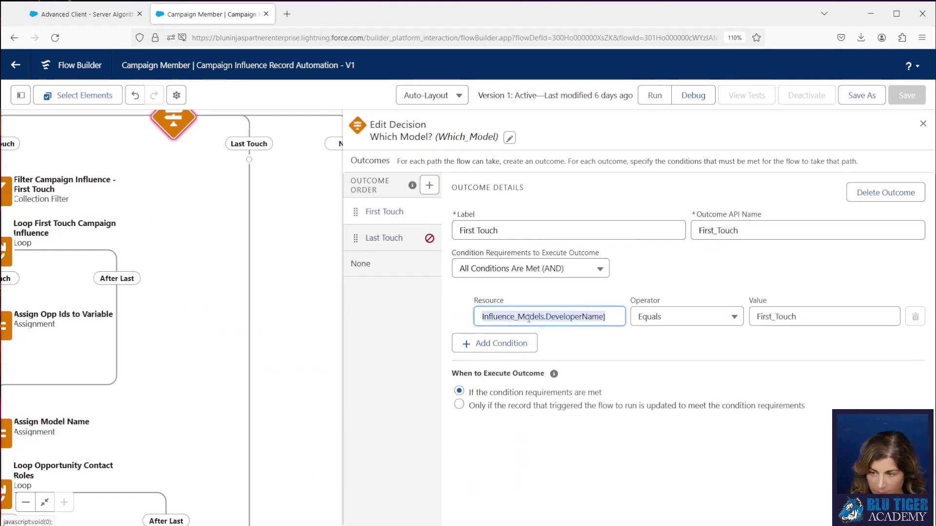
click(386, 236)
click(495, 320)
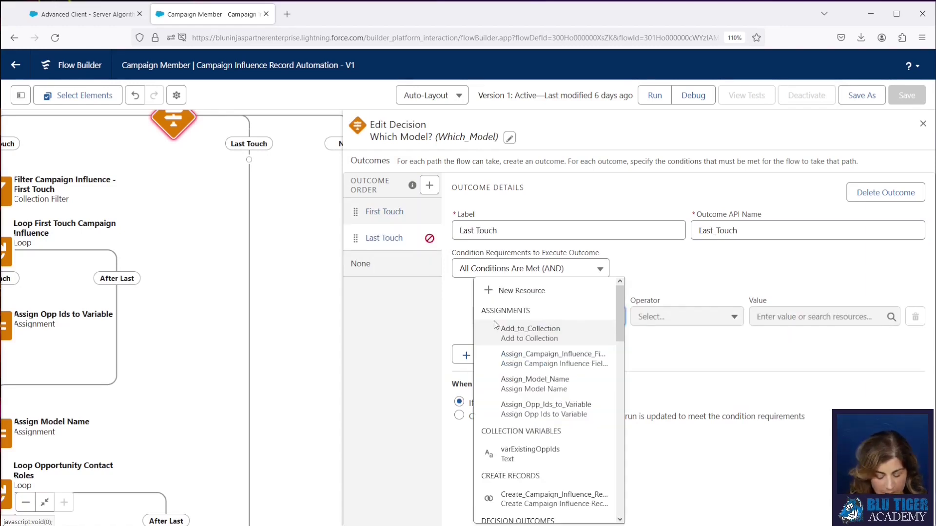
key(ctrl+v)
Give the Last Touch condition in the Campaign Member flow the operator Equals and the value Last_touch.
click(689, 317)
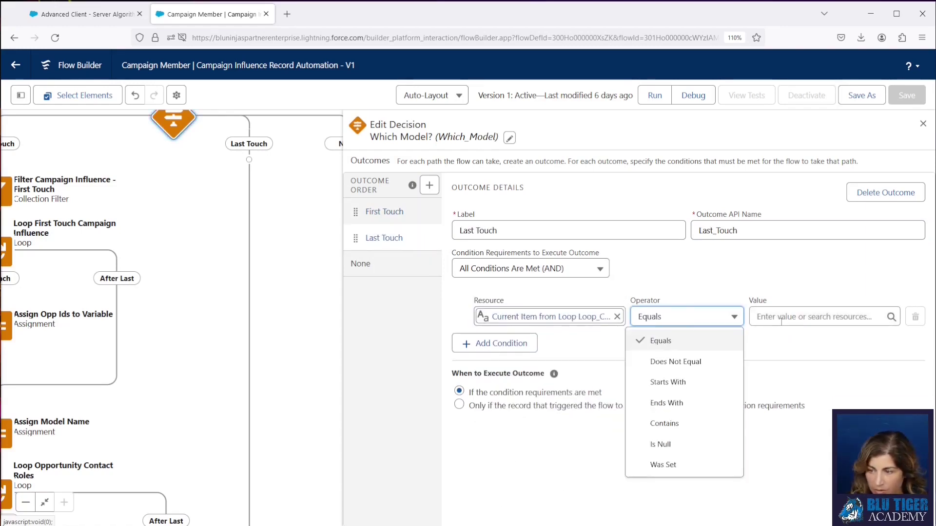
click(808, 317)
text(Last_touch)
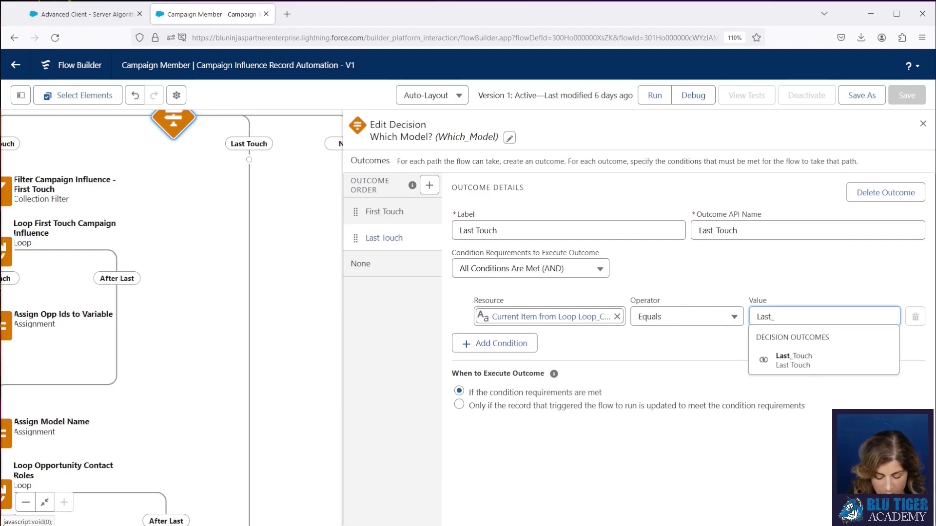
Correct the Last Touch condition's value to Last_Touch and close the Which Model? decision.
key(BackSpace)
key(BackSpace)
key(BackSpace)
key(BackSpace)
key(BackSpace)
text(Touch)
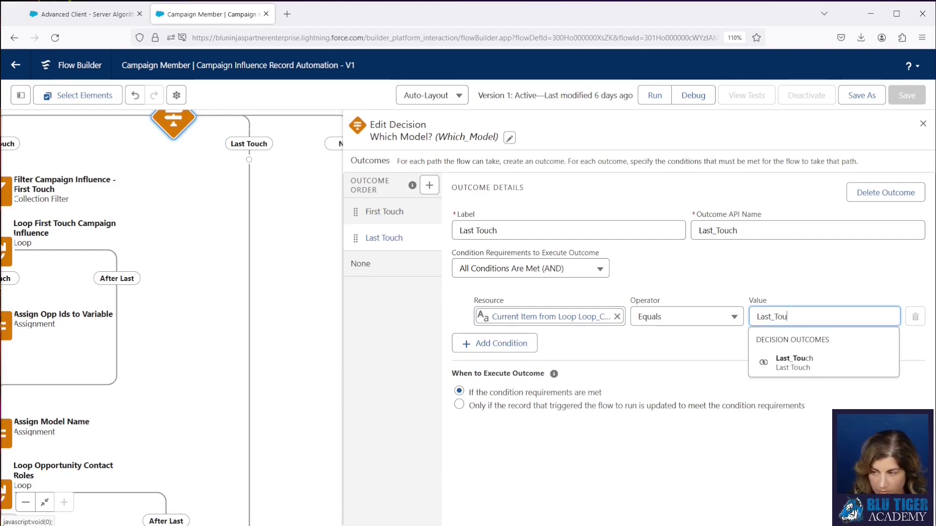
click(325, 336)
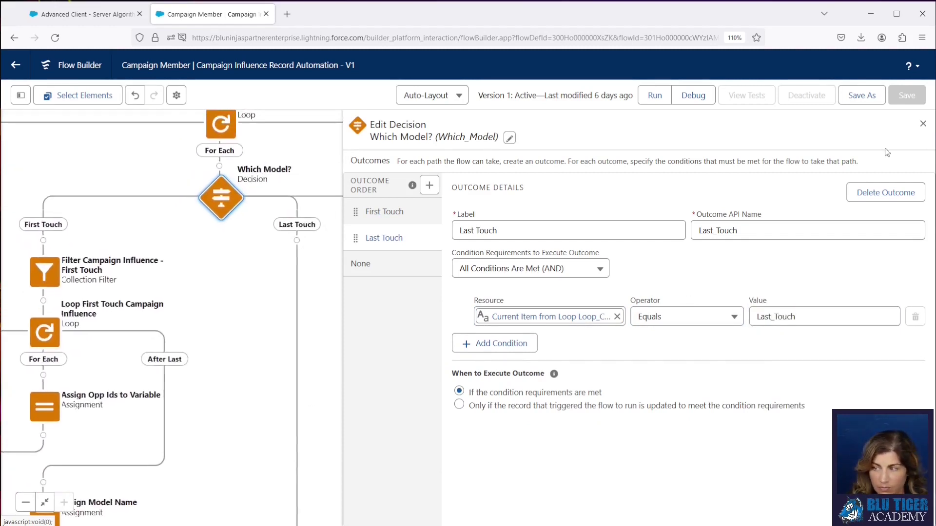
click(923, 124)
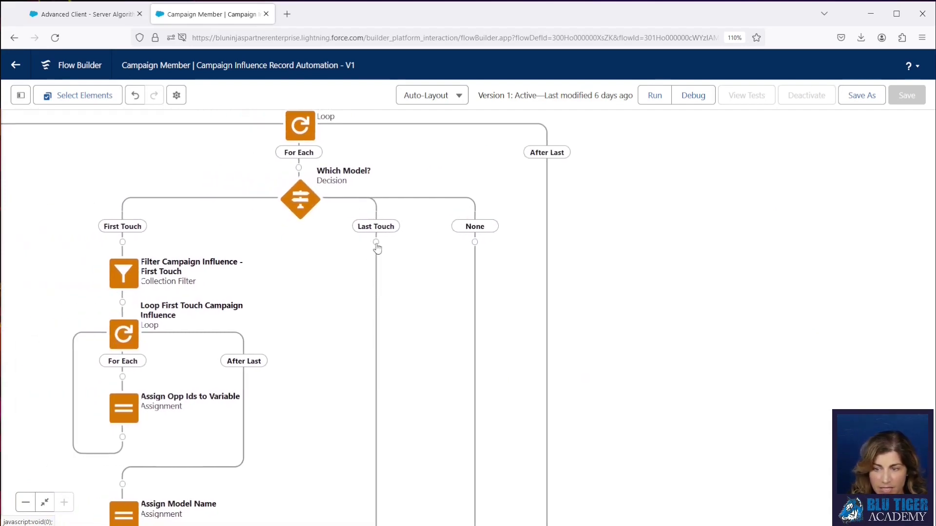
Add a Collection Filter labelled "Filter Campaign Influence - Last Touch" to the Last Touch path.
click(376, 242)
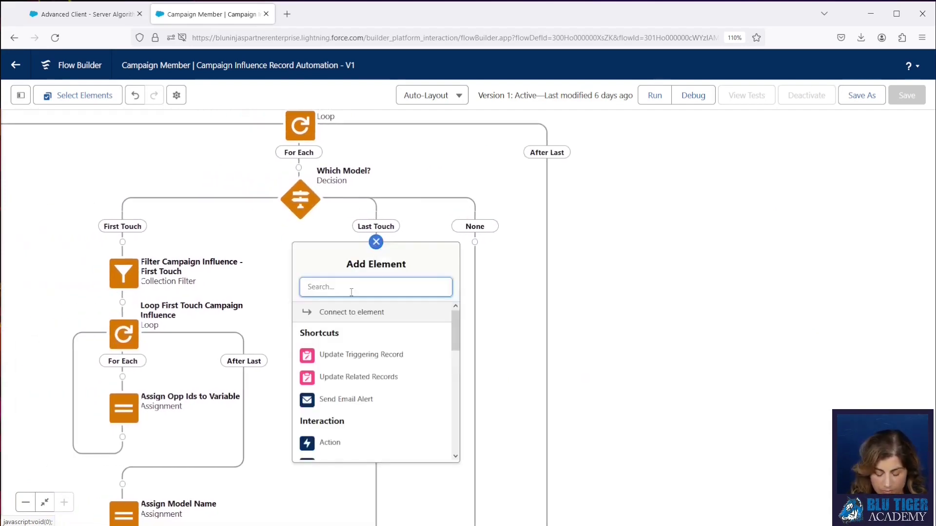
text(filter)
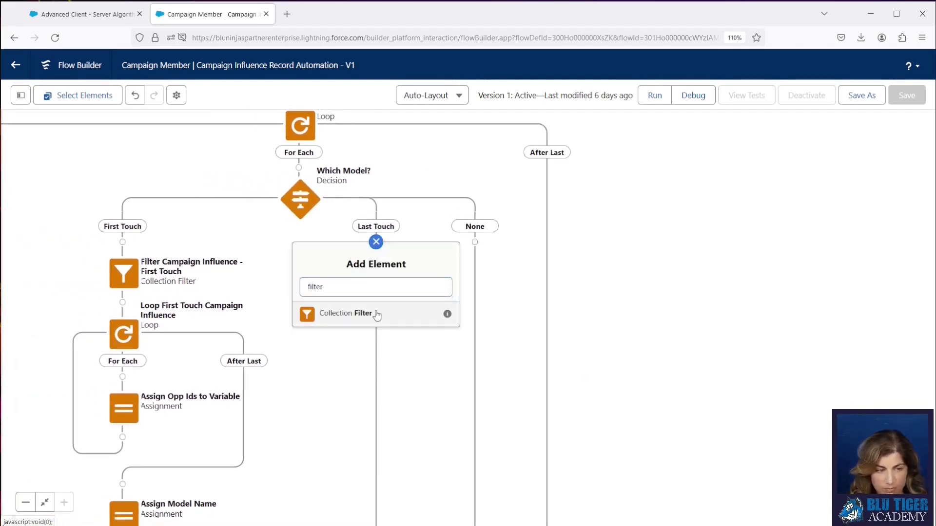
click(370, 317)
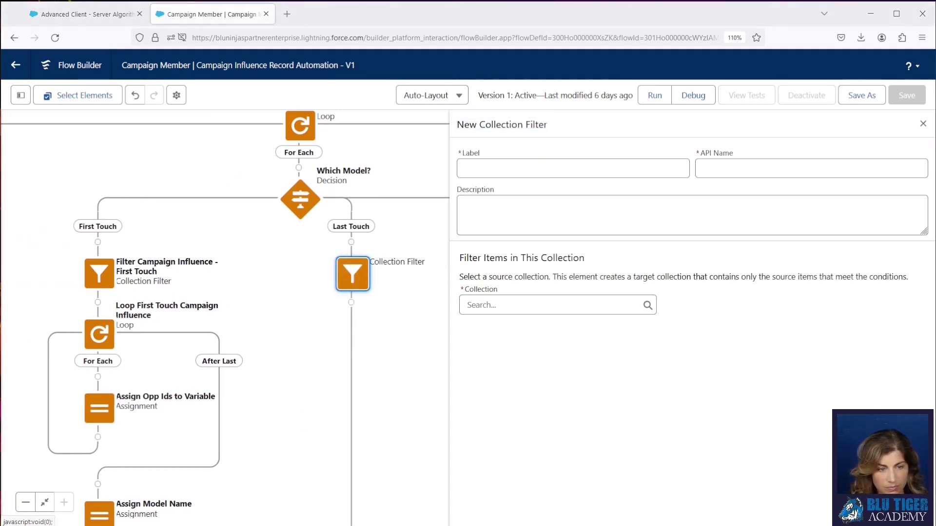
click(502, 164)
text(Filter Campaign Influence - Last Touch)
key(Tab)
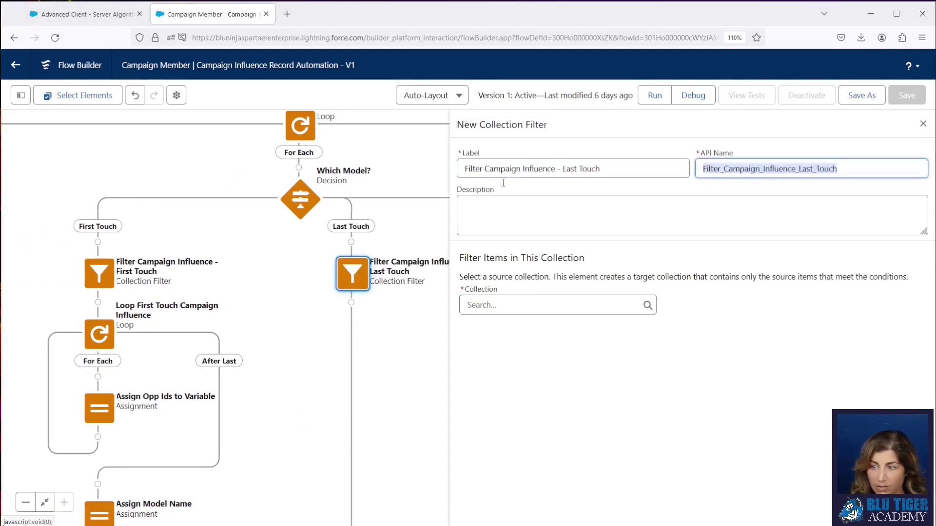
Make the new filter use the Campaign Influence collection from the Get_All_Campaign element, keeping records whose Model_Name__c Equals Last Touch.
click(501, 305)
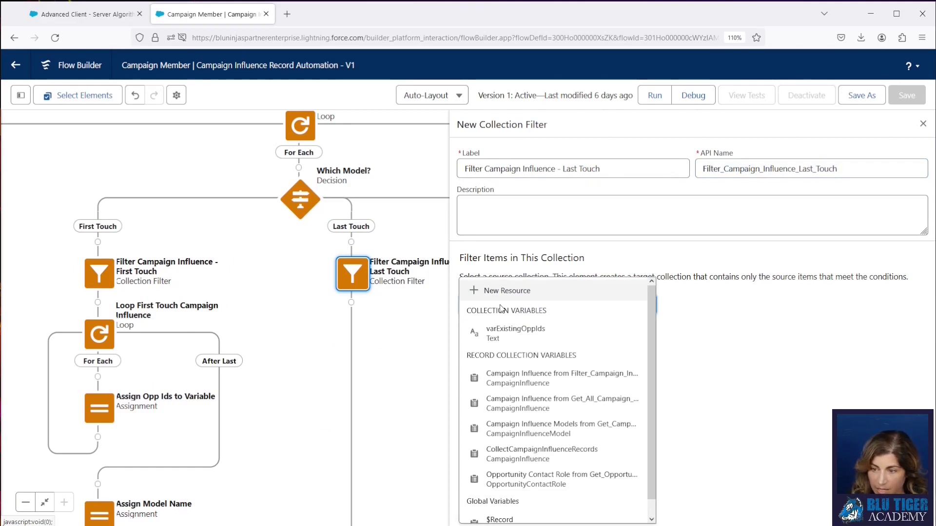
text(get)
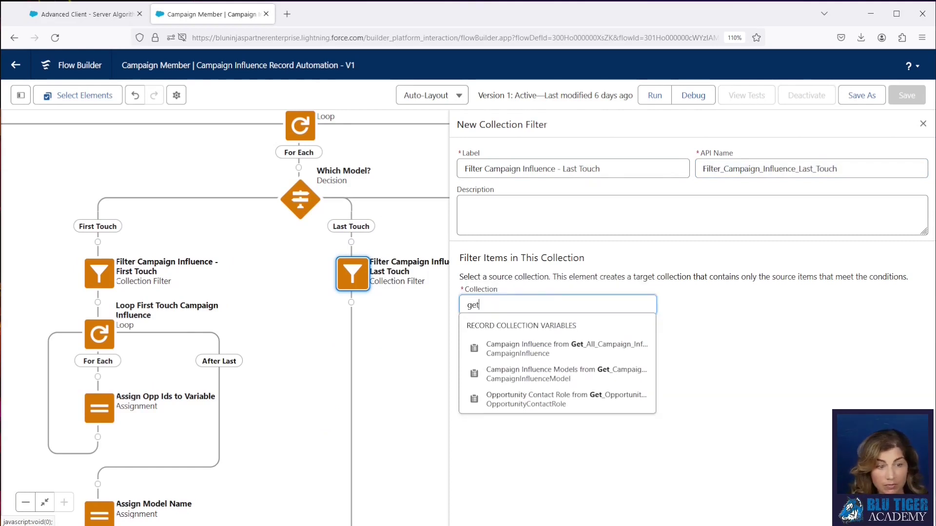
click(519, 348)
click(508, 425)
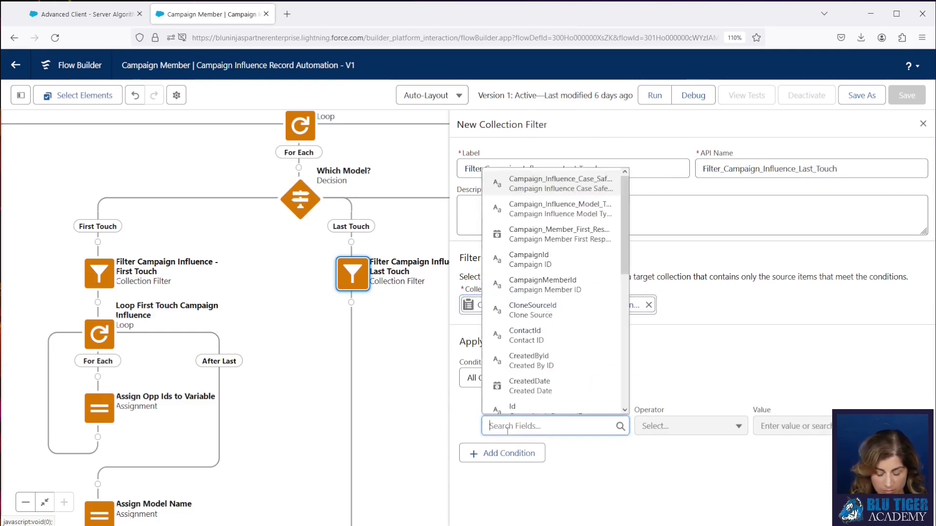
text(model)
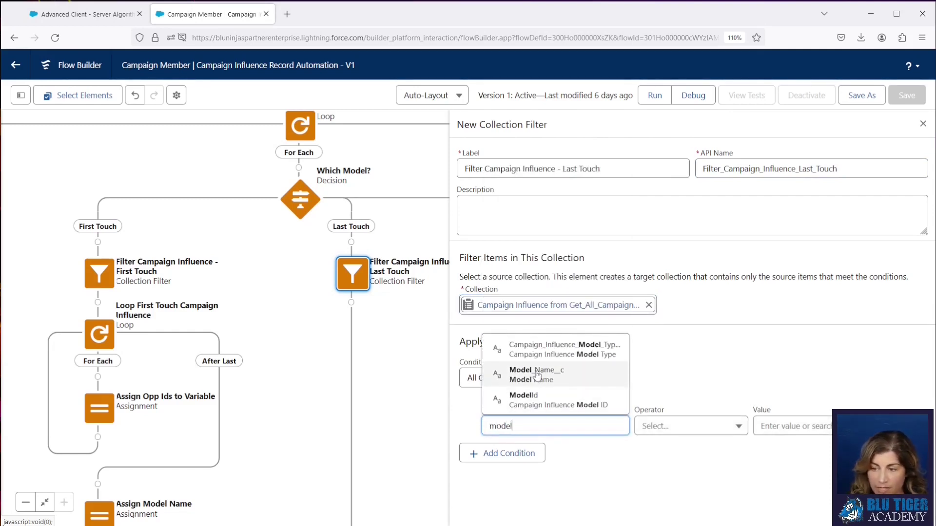
click(537, 374)
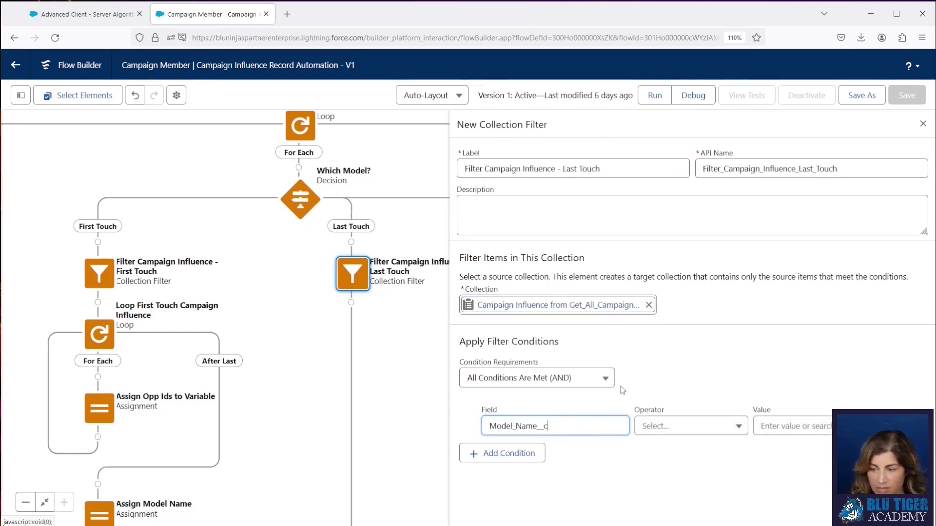
click(727, 428)
click(666, 279)
click(790, 426)
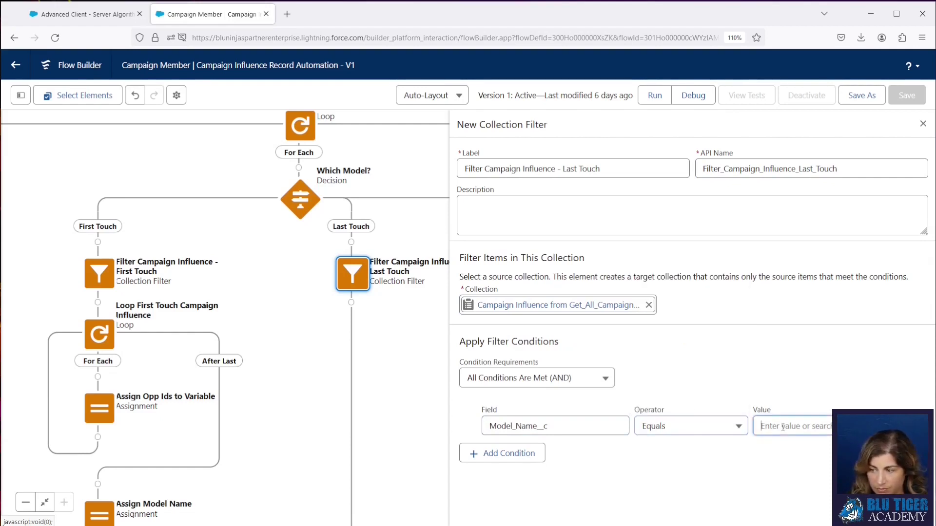
text(Last Touch)
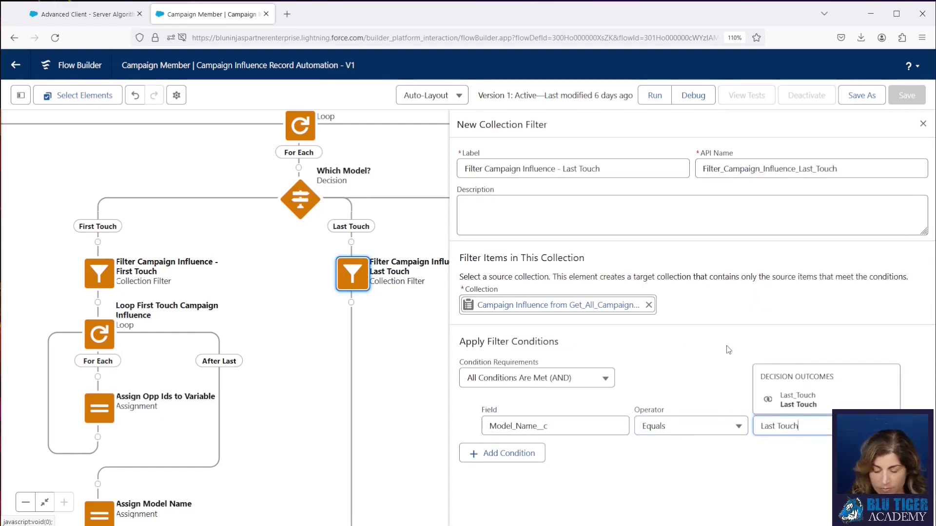
click(728, 347)
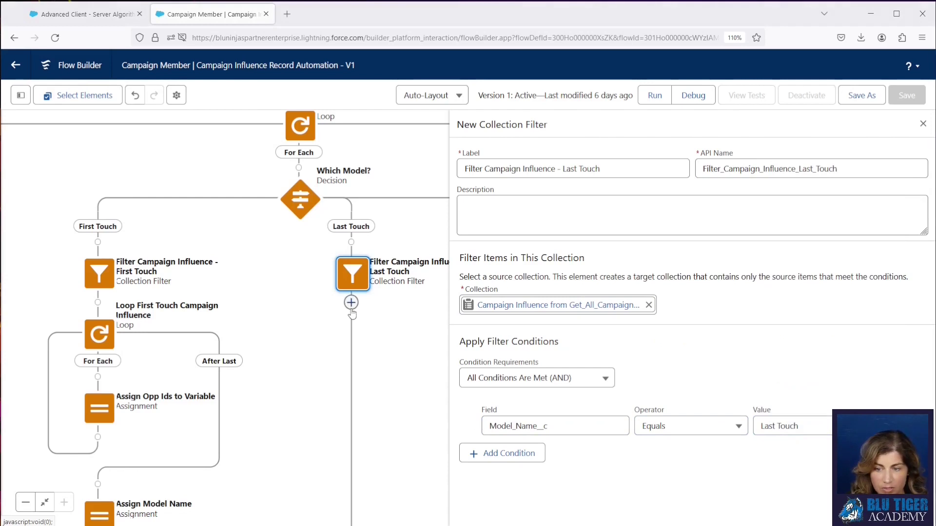
Add an Assignment labelled "Assign Record Count" directly after the Last Touch collection filter.
click(350, 303)
text(Ass)
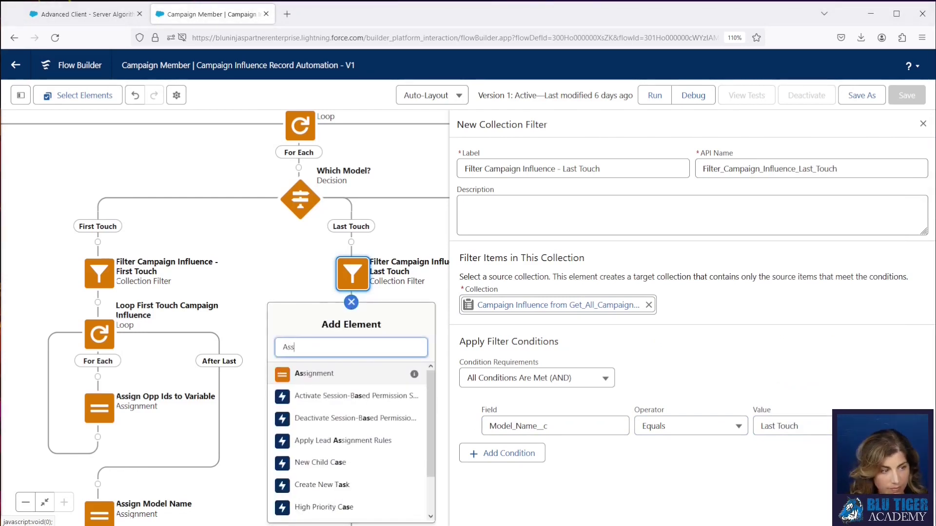
click(358, 378)
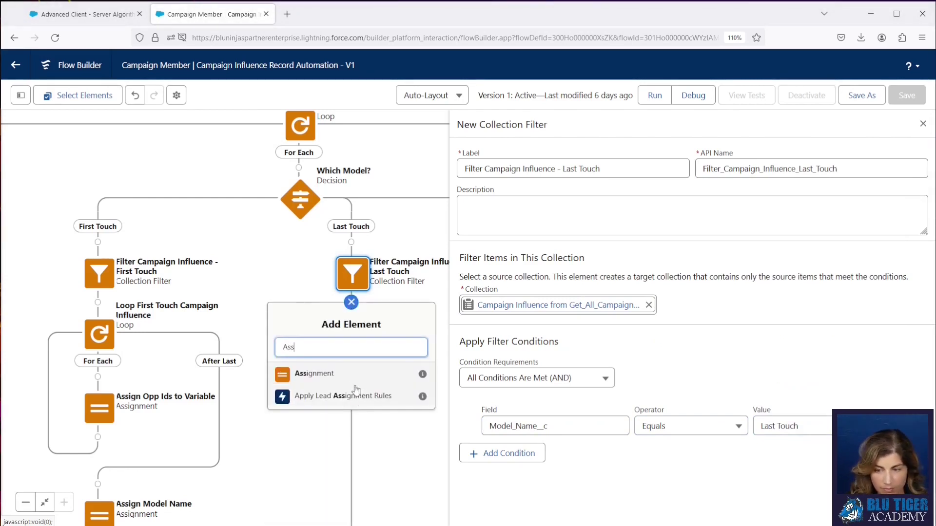
click(504, 175)
text(Assign )
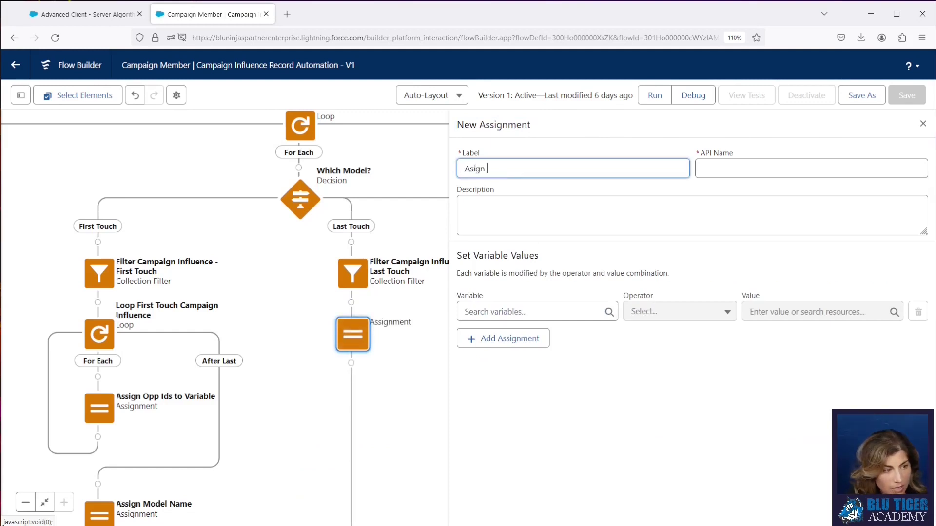
text(Record Coun)
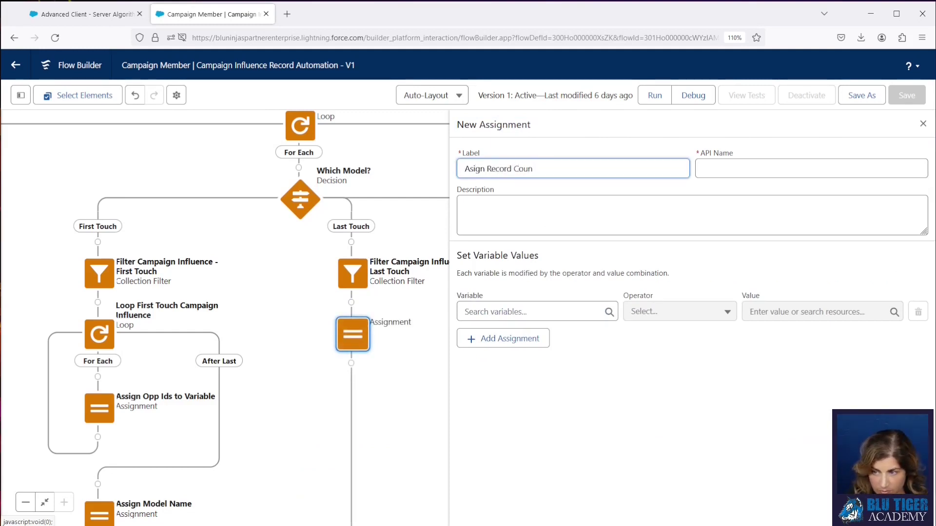
text(t)
click(470, 169)
text(s)
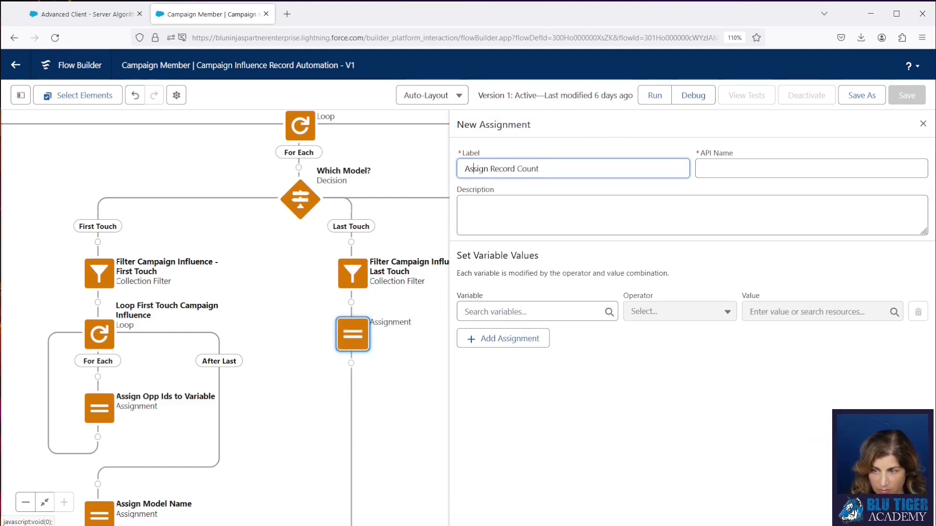
Start a new Variable resource named varRecordCount for the Assign Record Count assignment.
click(482, 315)
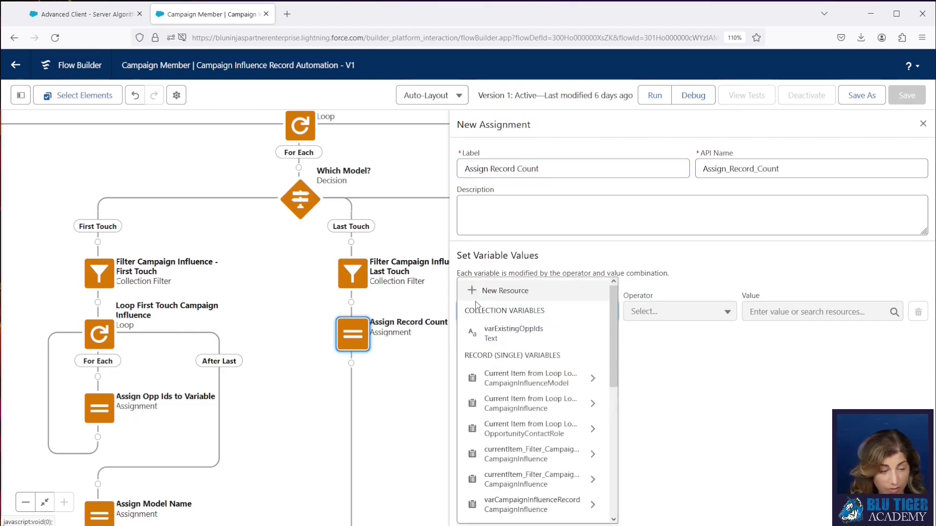
text(var)
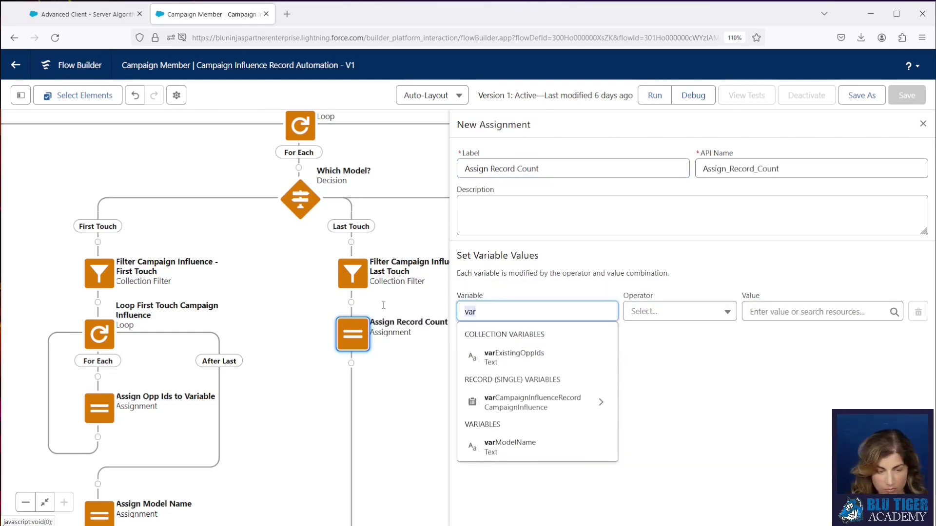
key(BackSpace)
key(BackSpace)
key(BackSpace)
click(502, 291)
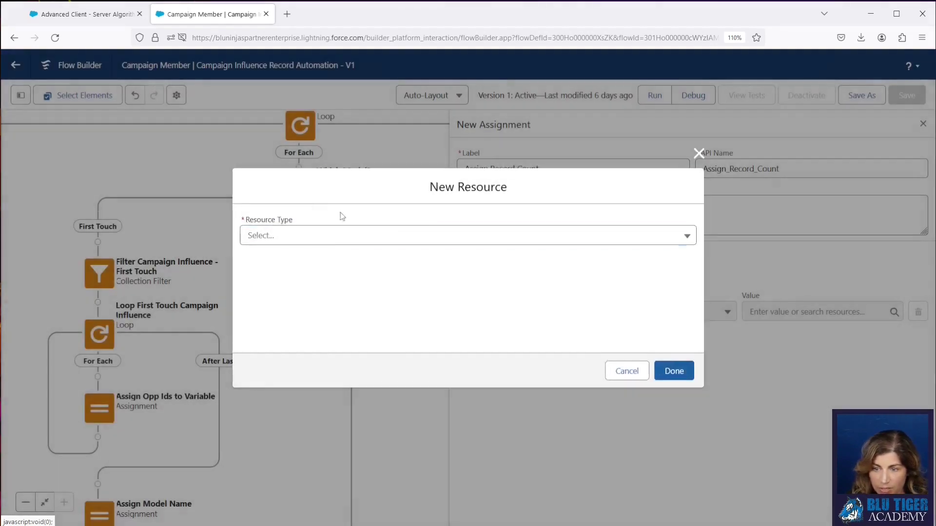
click(288, 259)
text(varRecordCount)
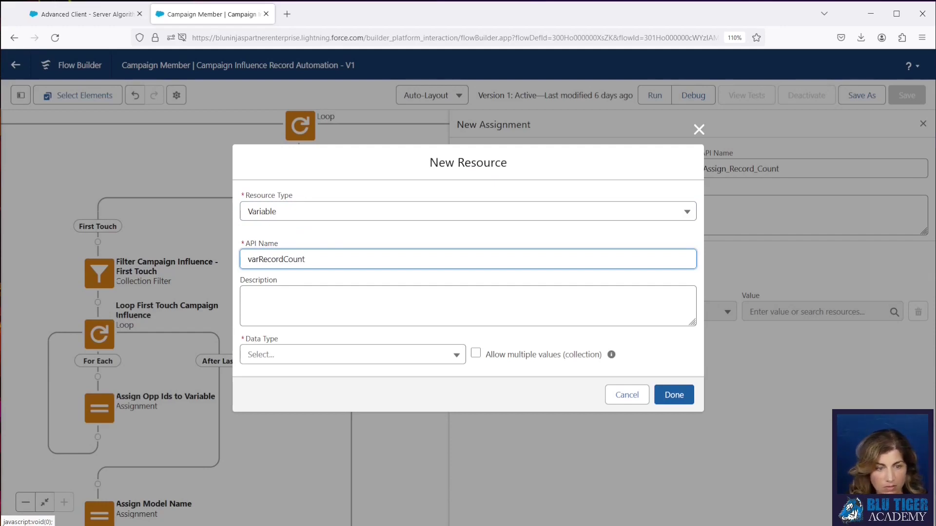
Give varRecordCount the Number data type, 0 decimal places and a default value of 0, and finish creating it.
click(310, 356)
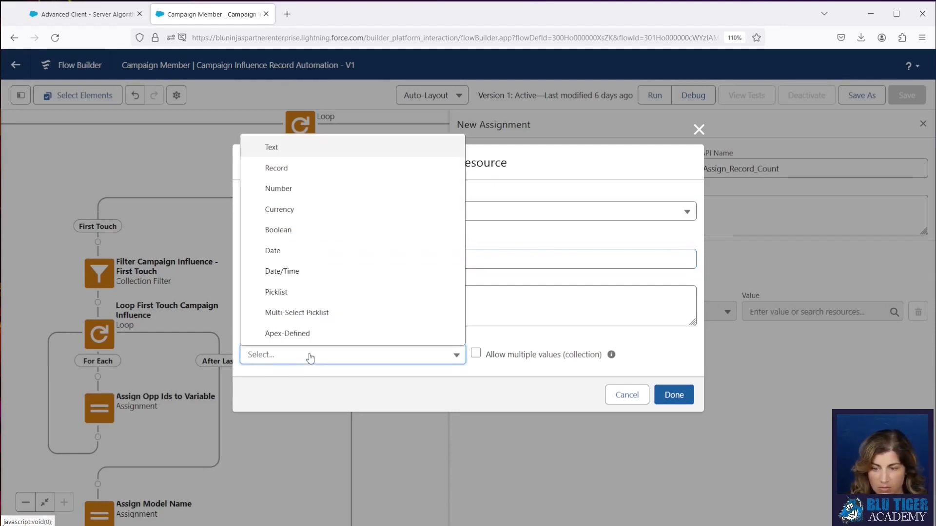
click(305, 190)
click(263, 340)
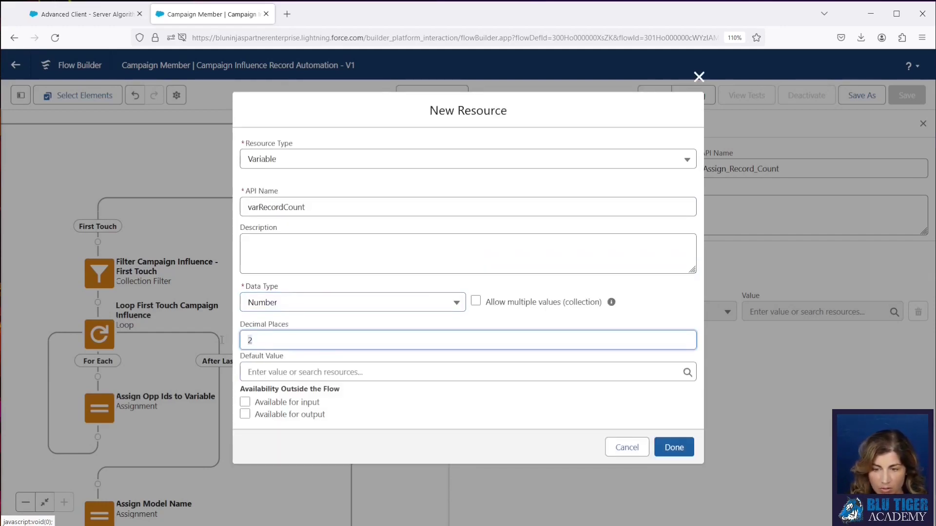
click(260, 371)
text(0)
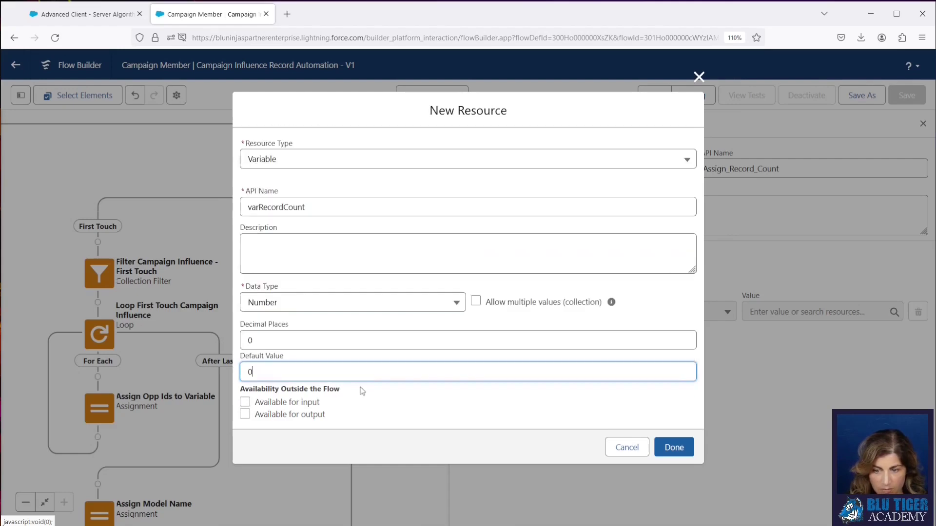
click(674, 449)
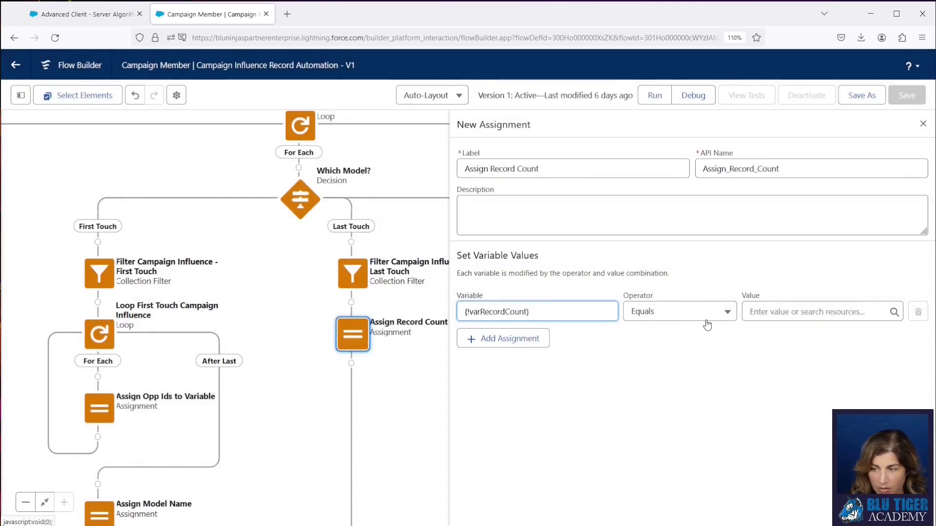
Set varRecordCount to Equals Count of the Filter_Campaign_Influence_Last_Touch collection.
click(705, 315)
click(703, 397)
click(756, 312)
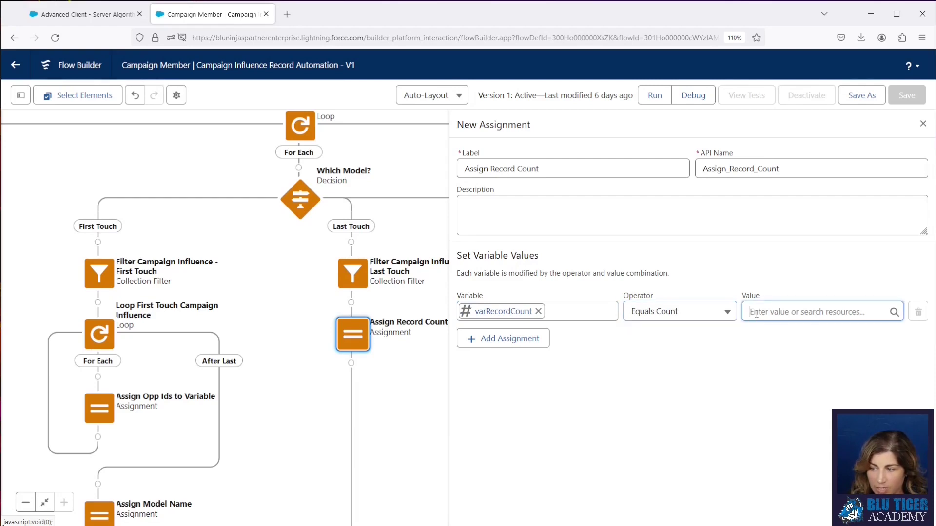
text(filter)
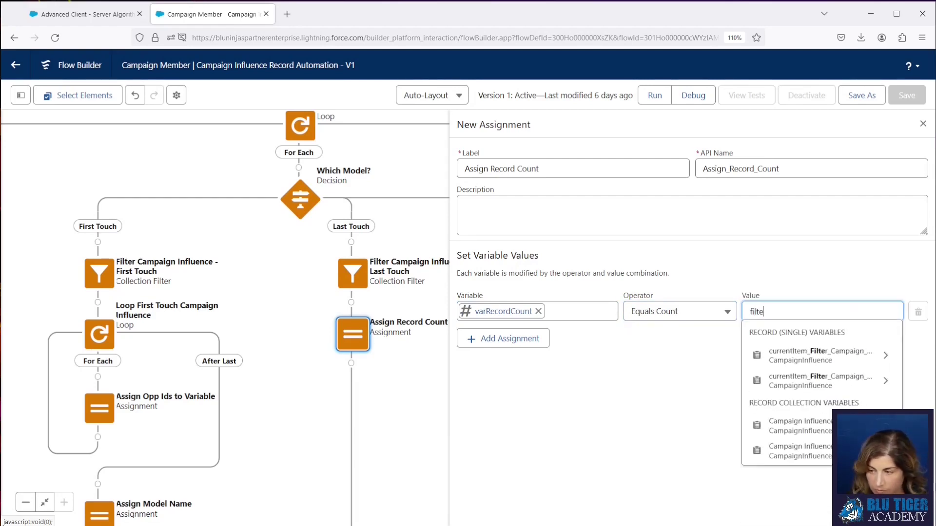
key(Down)
key(Down)
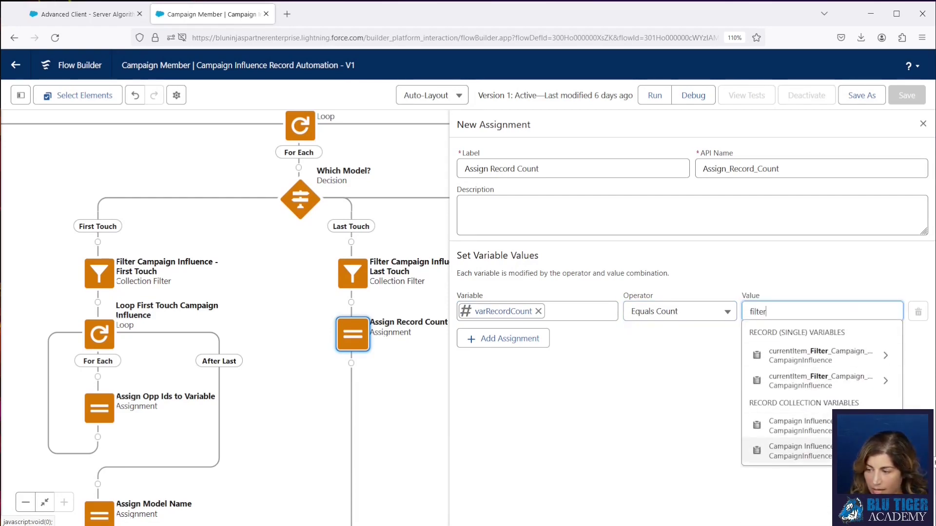
key(Return)
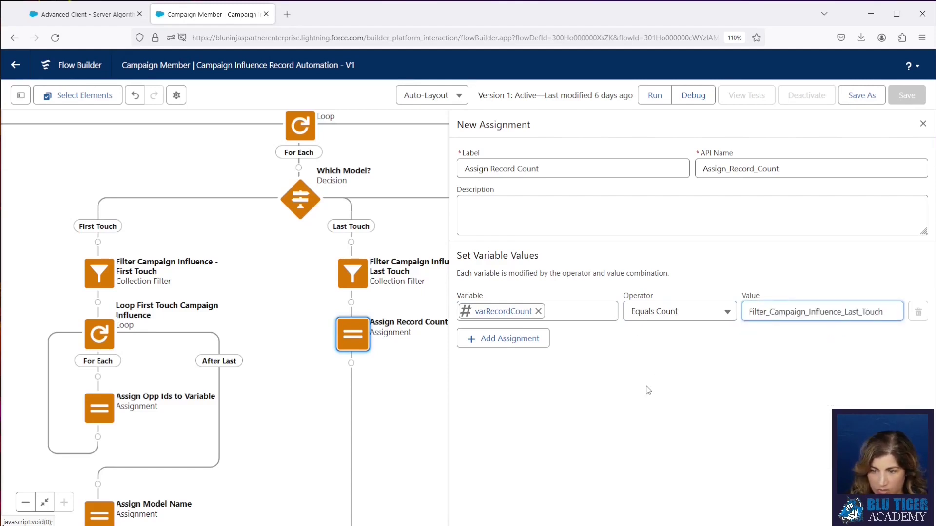
Add a Decision labelled "Last Touch Campaign Influence Exists?" directly after the Assign Record Count assignment.
click(351, 363)
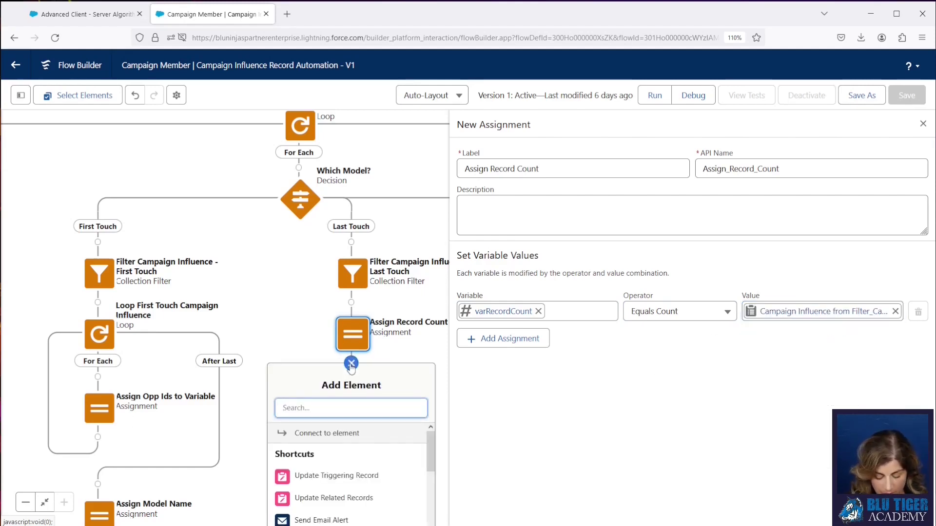
text(decision)
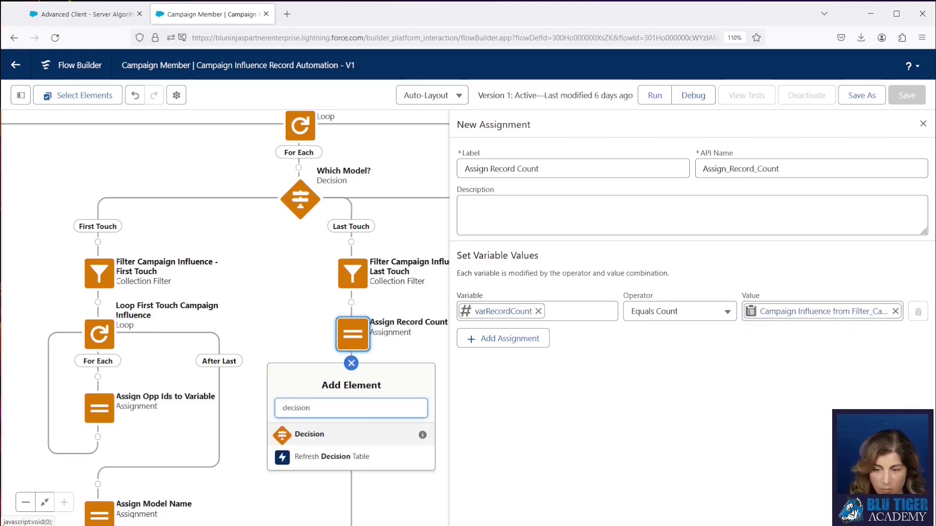
click(347, 434)
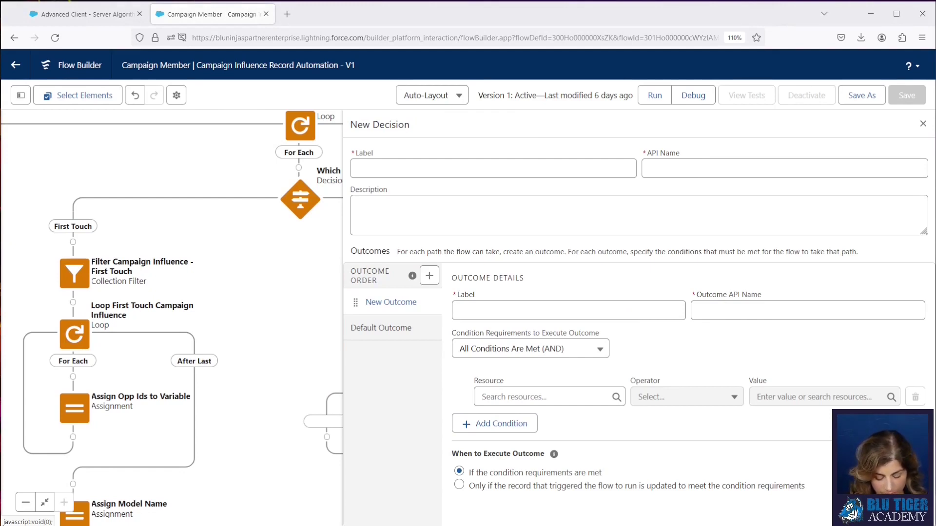
click(405, 162)
text(Last Touch Campaign Influence Exists?)
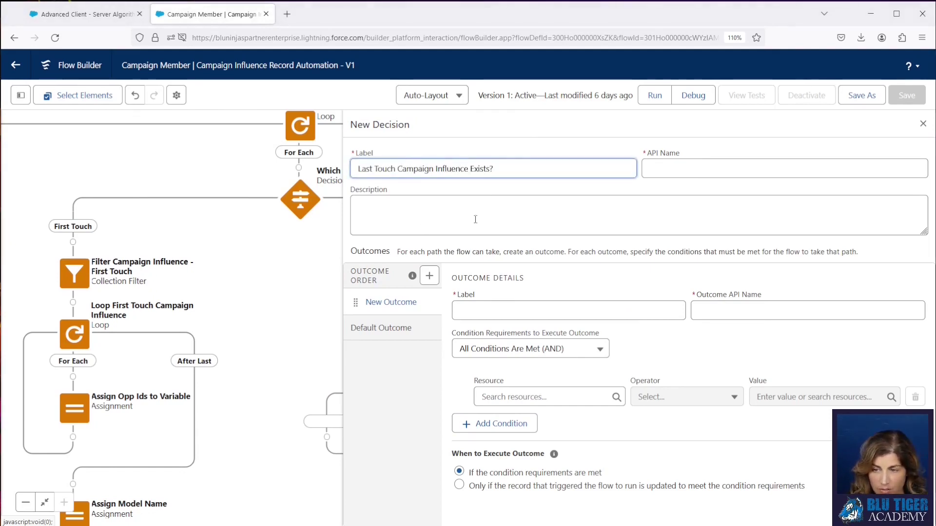
key(Tab)
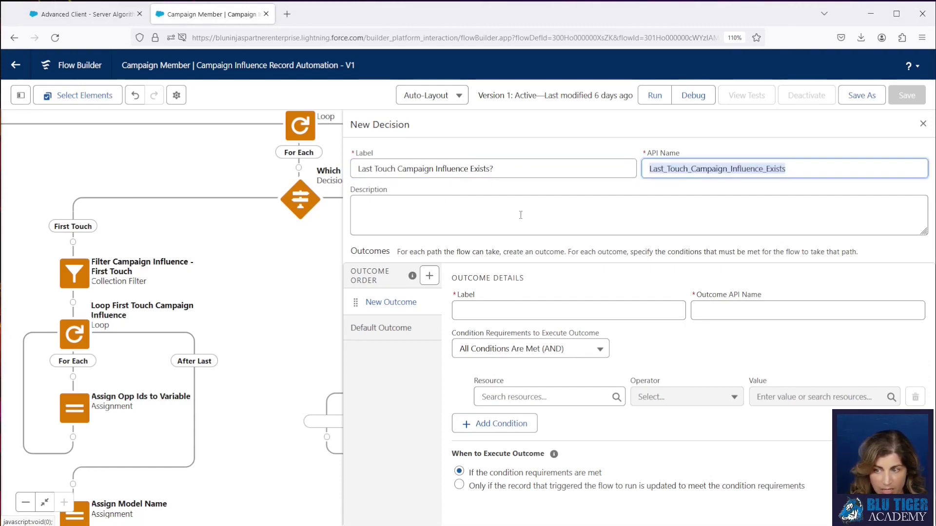
Label the decision's first outcome Yes and give it the API name YesLastTouchExists.
click(491, 314)
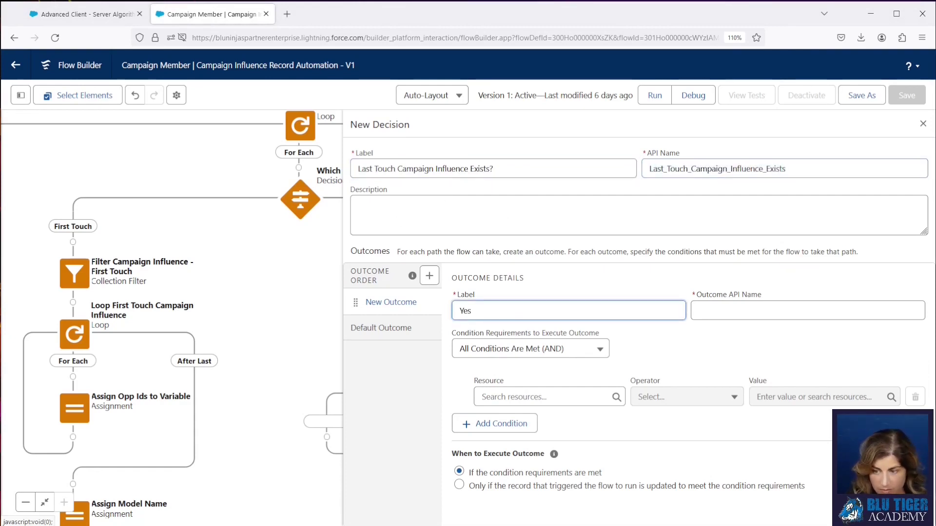
key(Tab)
text(LastTouchE)
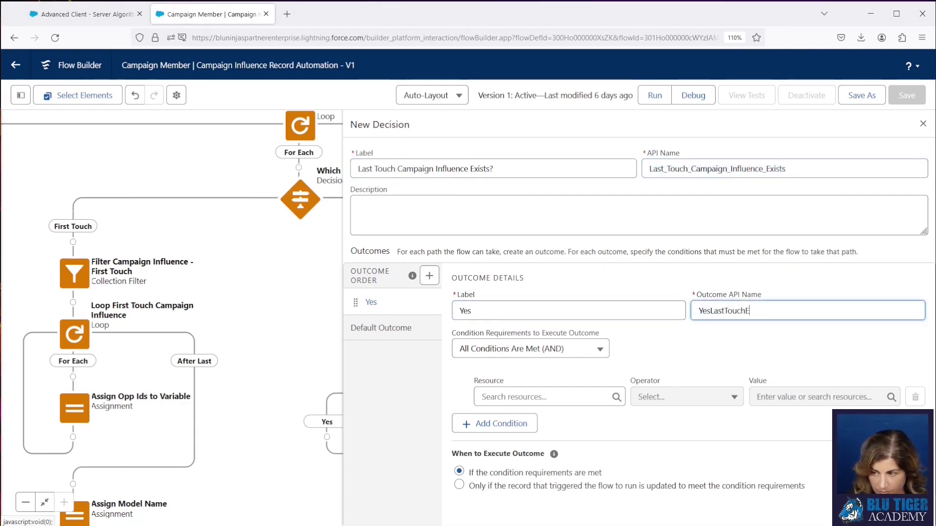
text(xists)
Make the Yes outcome require varRecordCount to be Greater Than or Equal to 1, and close the decision.
click(520, 402)
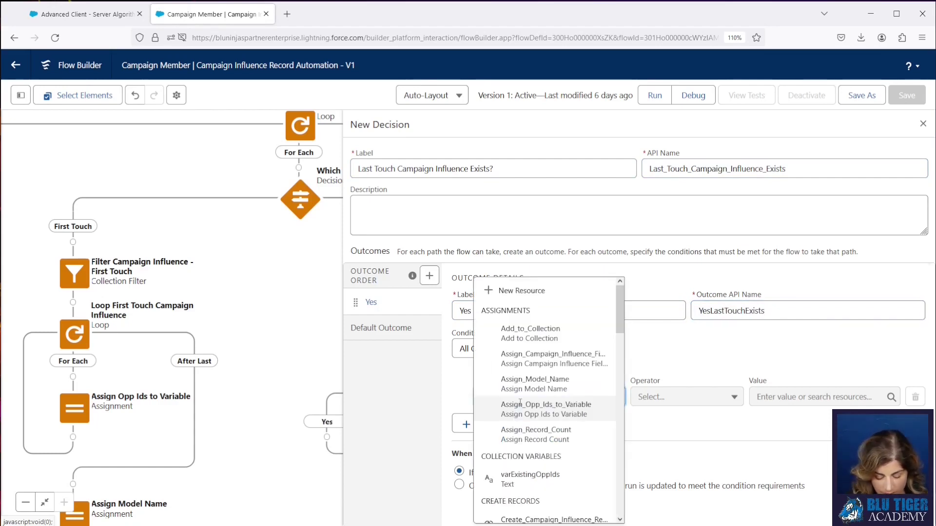
text(var)
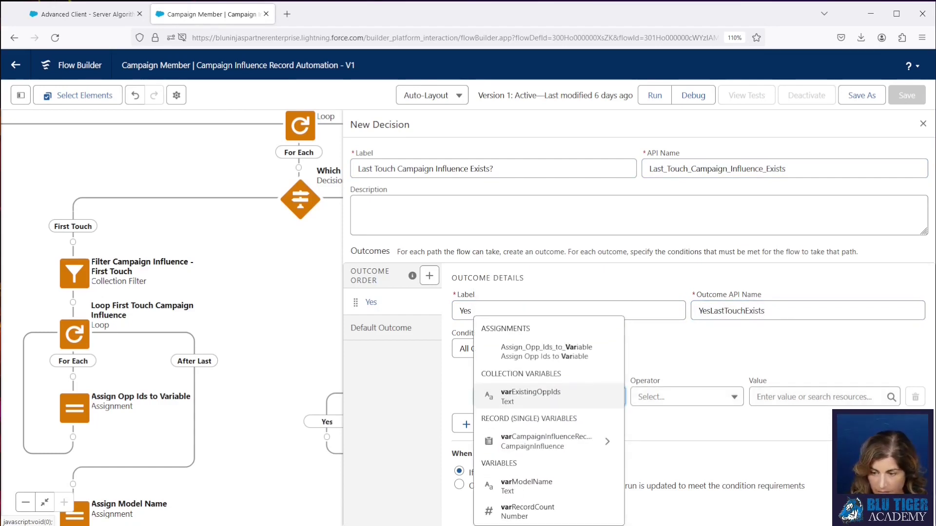
click(529, 510)
click(673, 398)
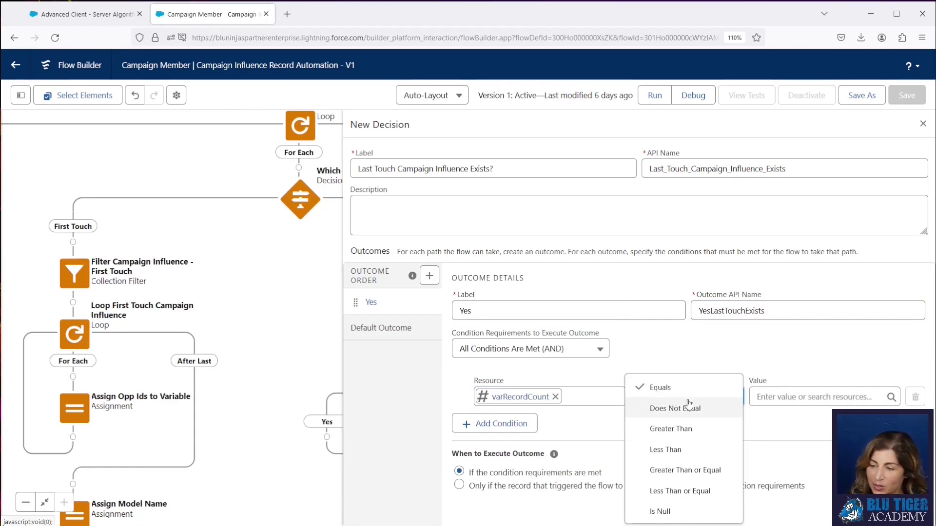
click(687, 469)
click(784, 397)
text(1)
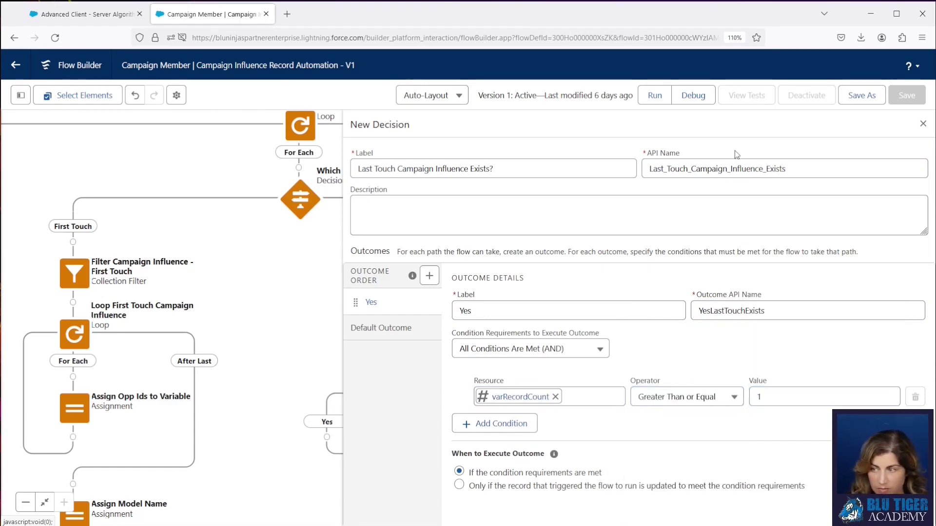
click(923, 125)
Rename the default outcome of the Last Touch Campaign Influence Exists? decision to No.
scroll(292, 292, down, 3)
click(377, 276)
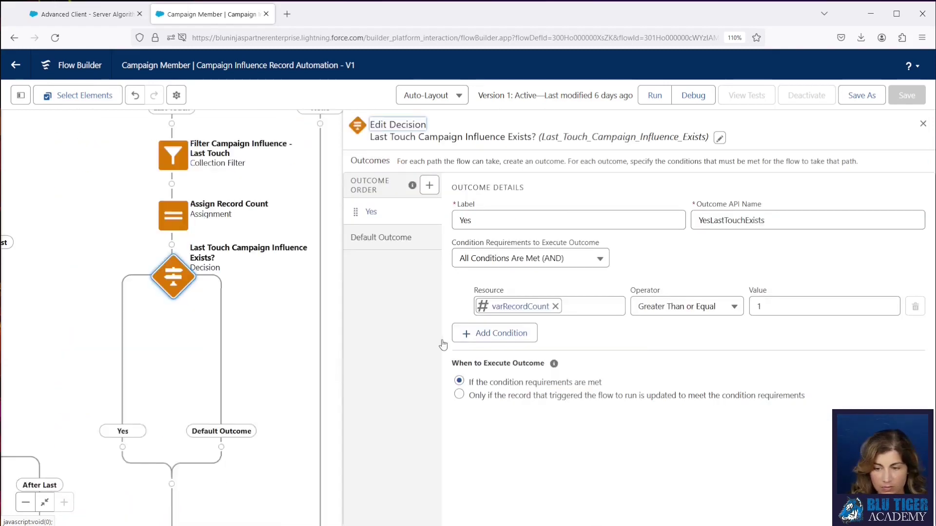
click(419, 239)
triple_click(534, 214)
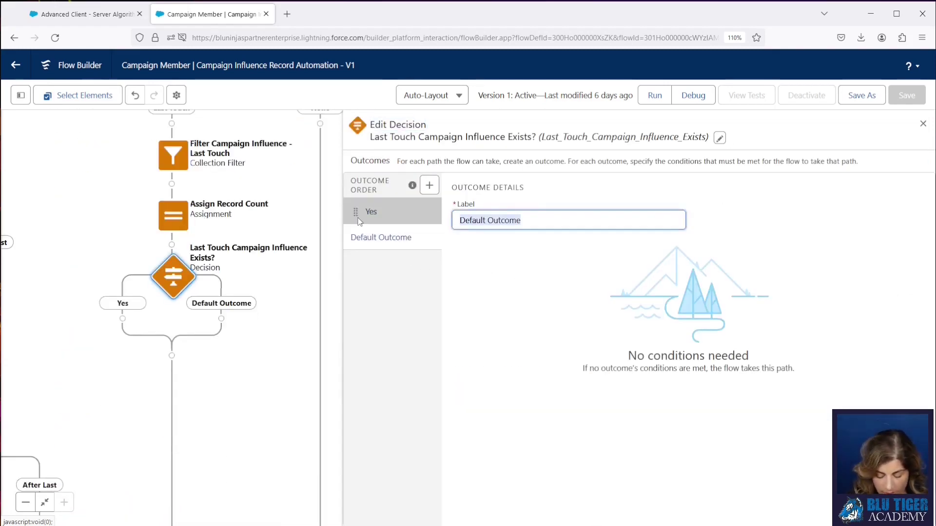
text(No)
click(205, 334)
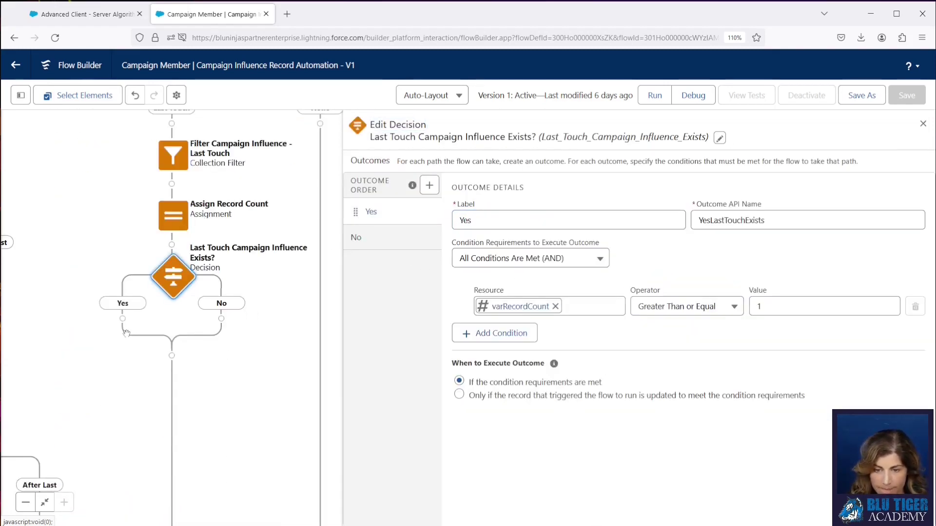
Add a Collection Sort labelled "Sort Opp Contact Roles - Dec" on the decision's Yes path.
click(122, 319)
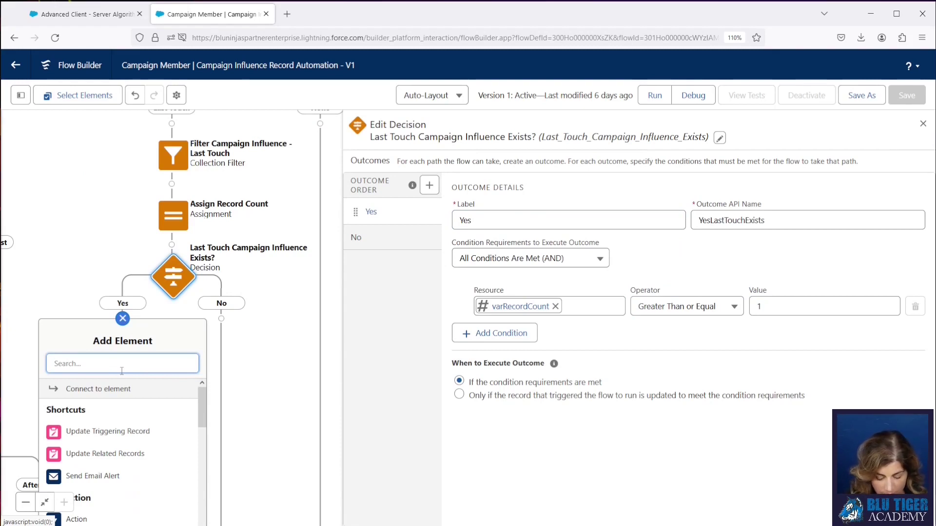
text(sort)
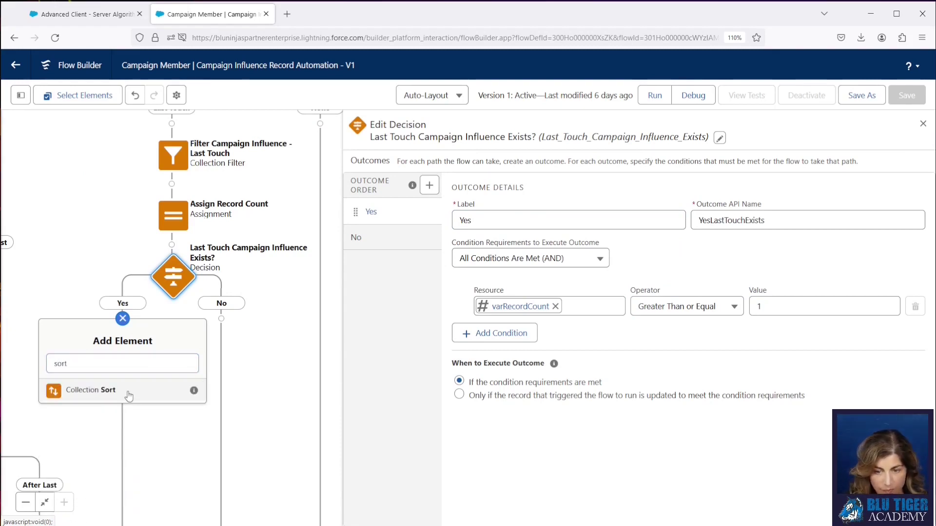
click(91, 390)
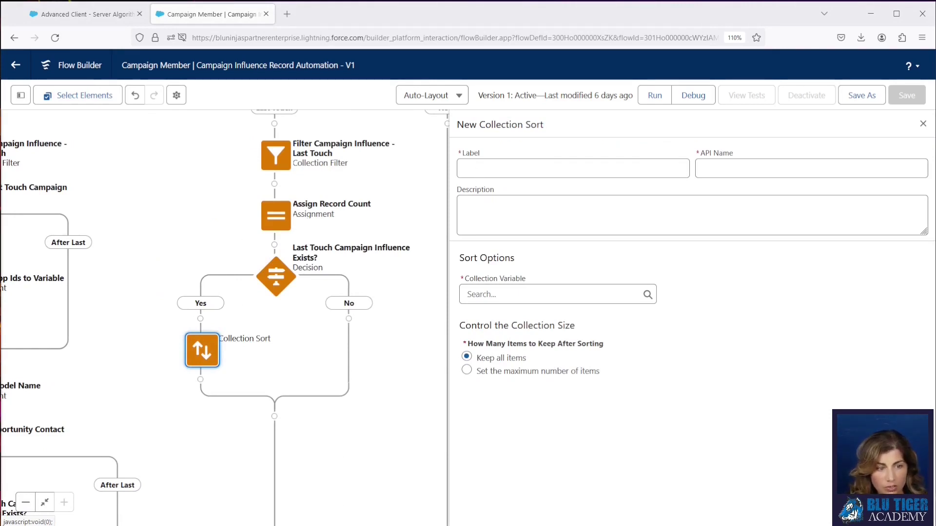
click(511, 170)
text(Sort Opp Contact Roles - Dec)
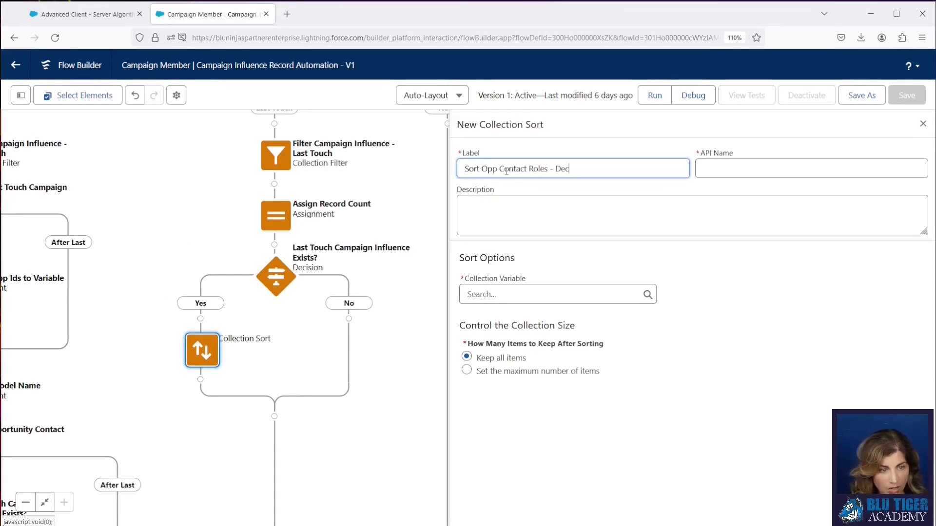
Choose the retrieved Opportunity Contact Role records as the collection variable for the sort.
click(552, 299)
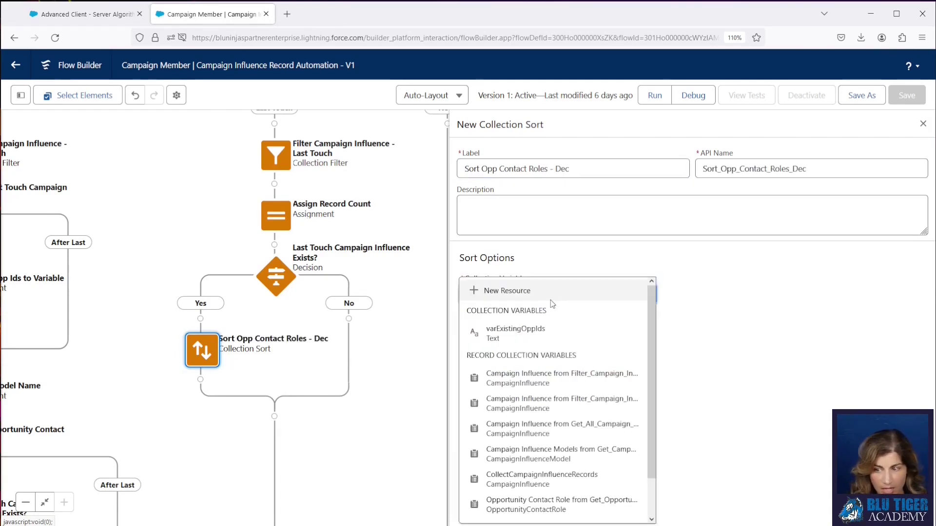
click(551, 268)
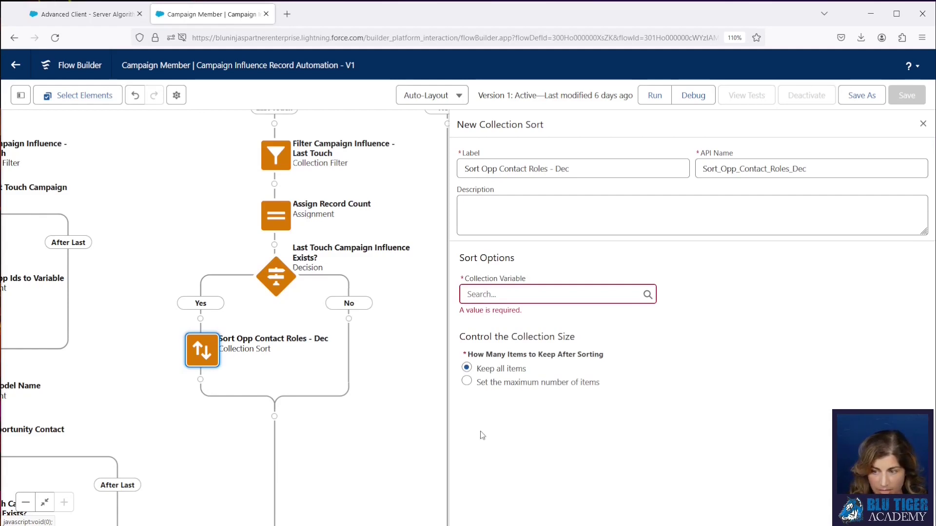
click(550, 294)
text(oppo)
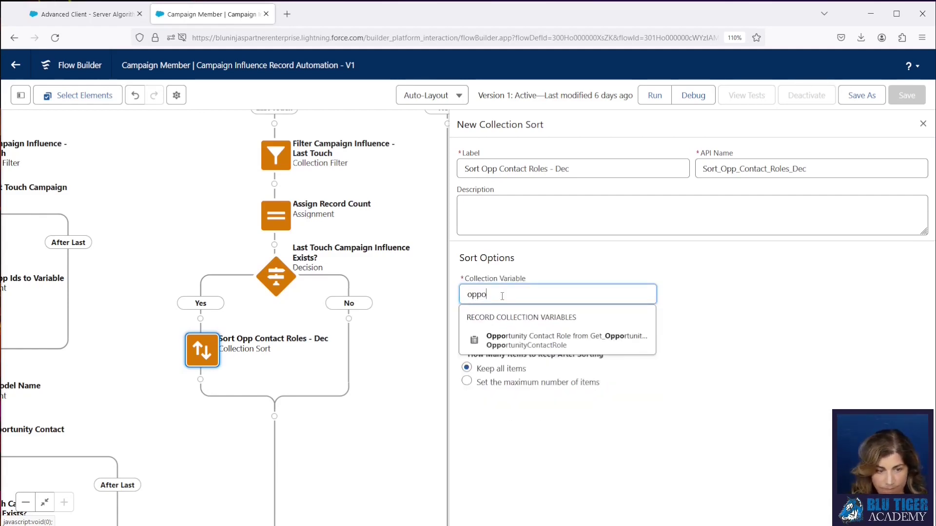
click(525, 341)
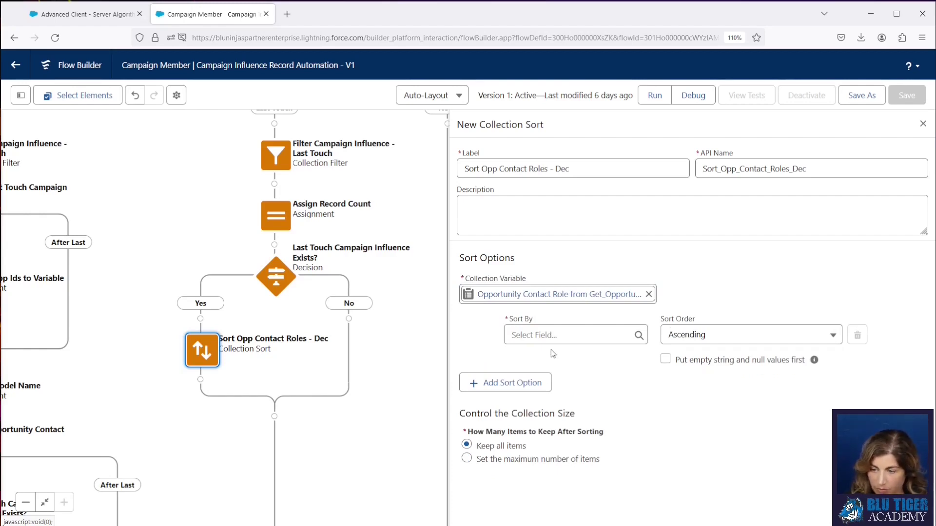
Sort the contact roles by Opportunity_Created_Date__c in Descending order.
click(551, 335)
text(oppo)
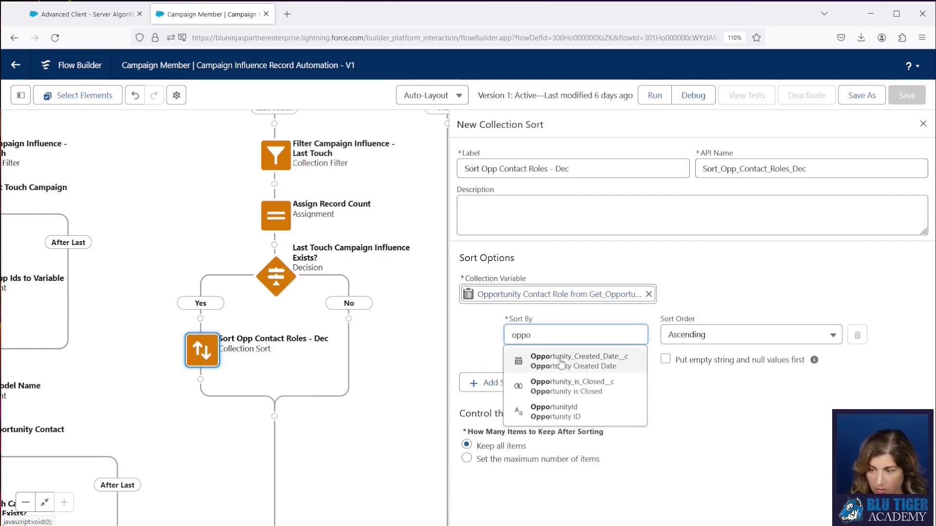
click(565, 361)
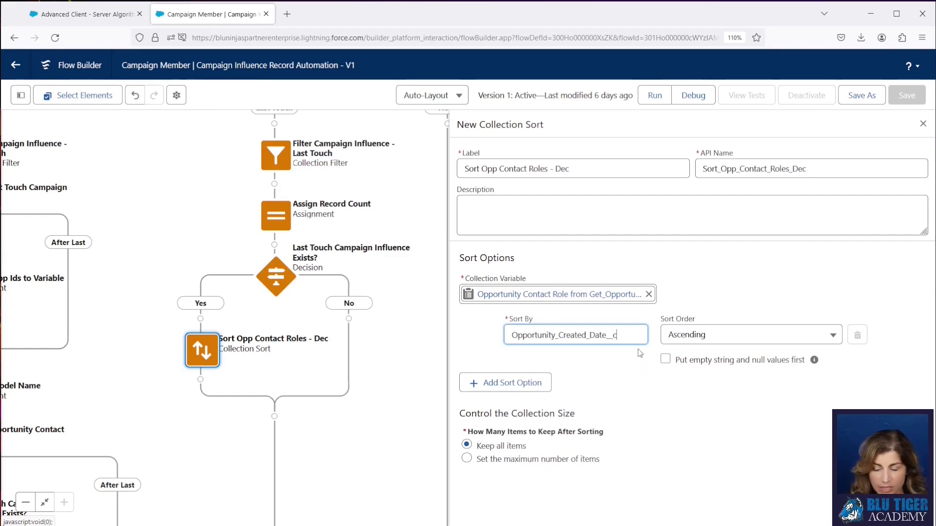
click(701, 347)
click(700, 335)
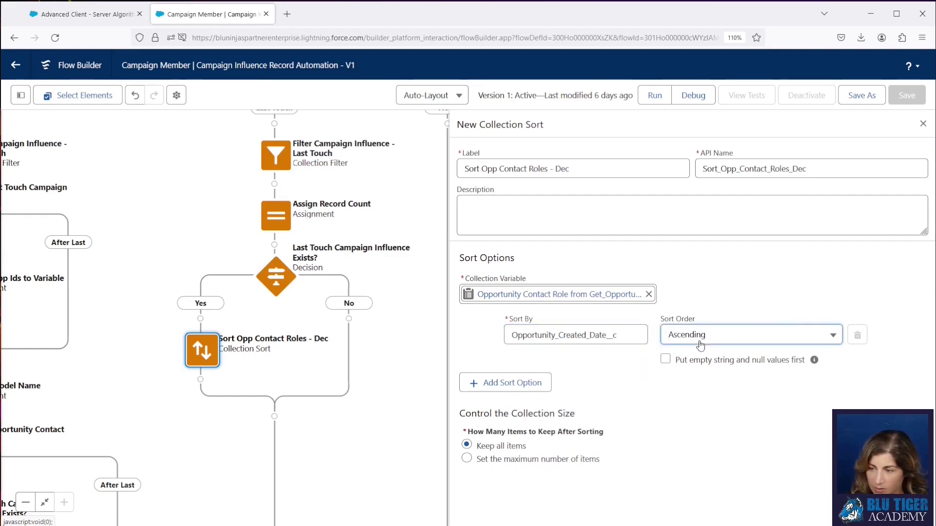
click(689, 378)
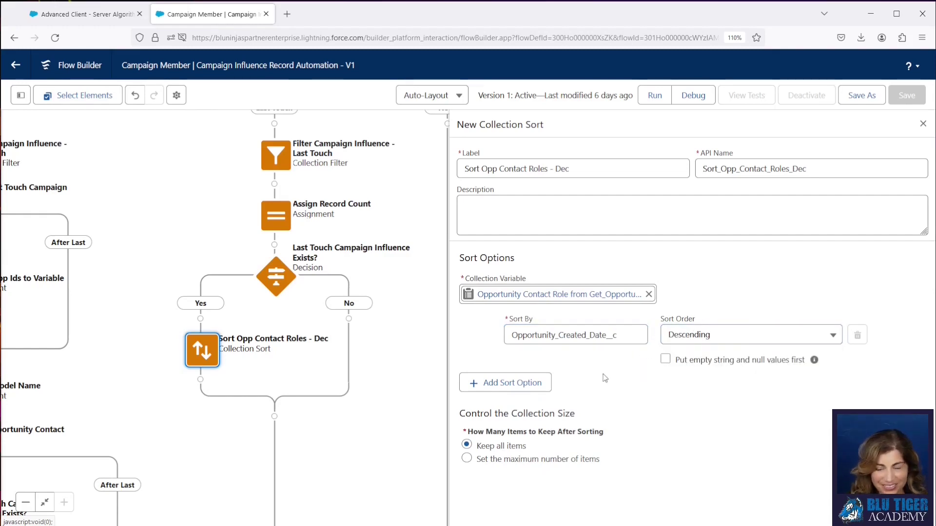
Limit the sorted collection to a maximum of 1 item.
click(466, 459)
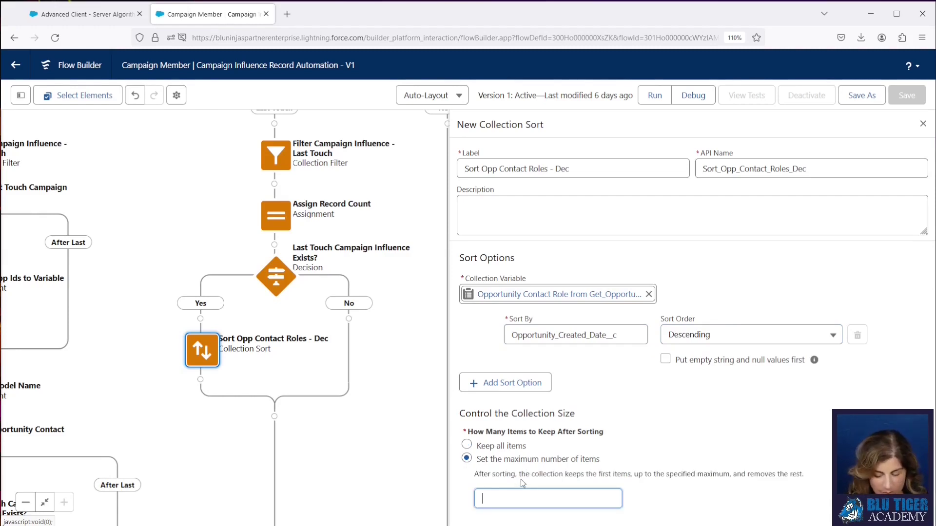
text(1)
click(613, 406)
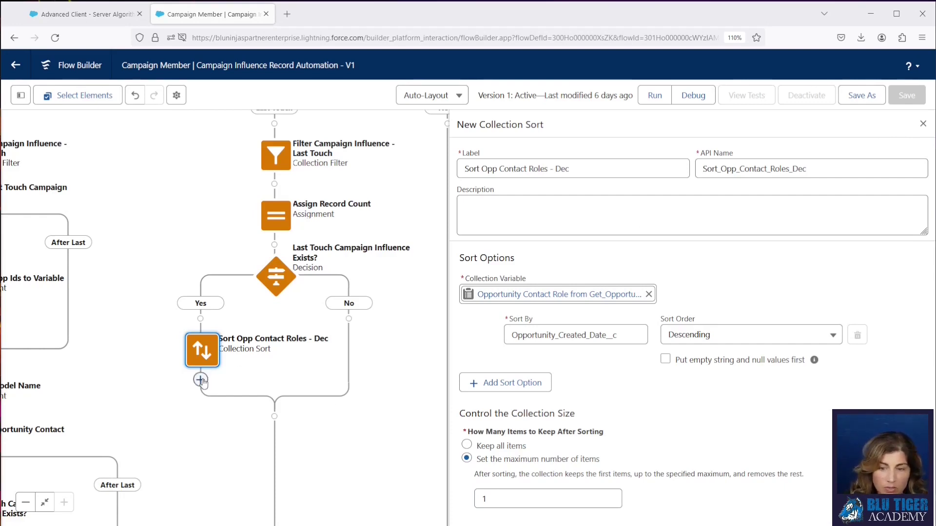
Connect the Sort Opp Contact Roles - Dec element to the existing Loop Opportunity Contact Roles element.
drag(201, 380, 273, 389)
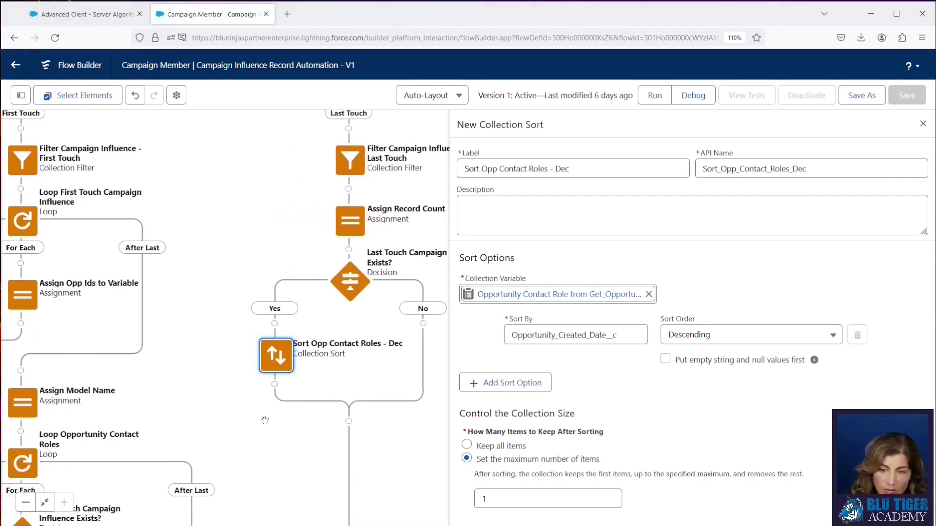
click(273, 386)
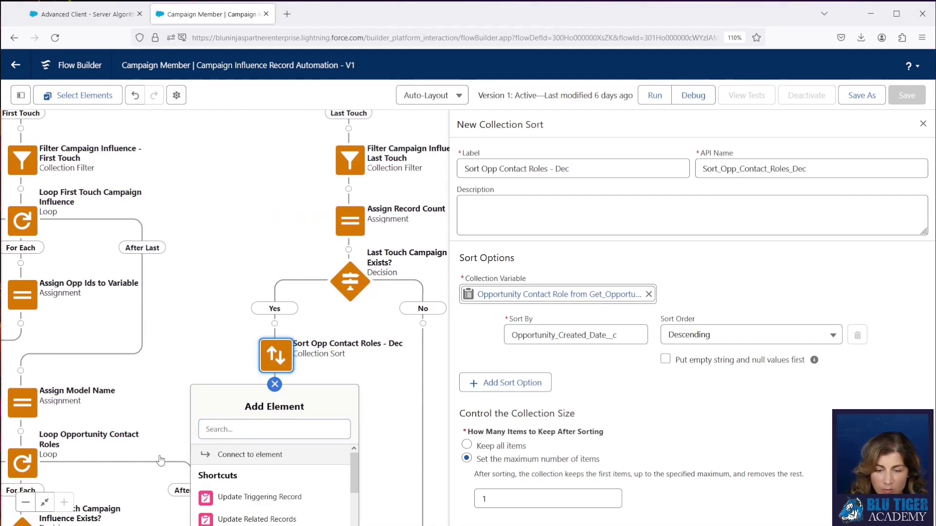
click(218, 454)
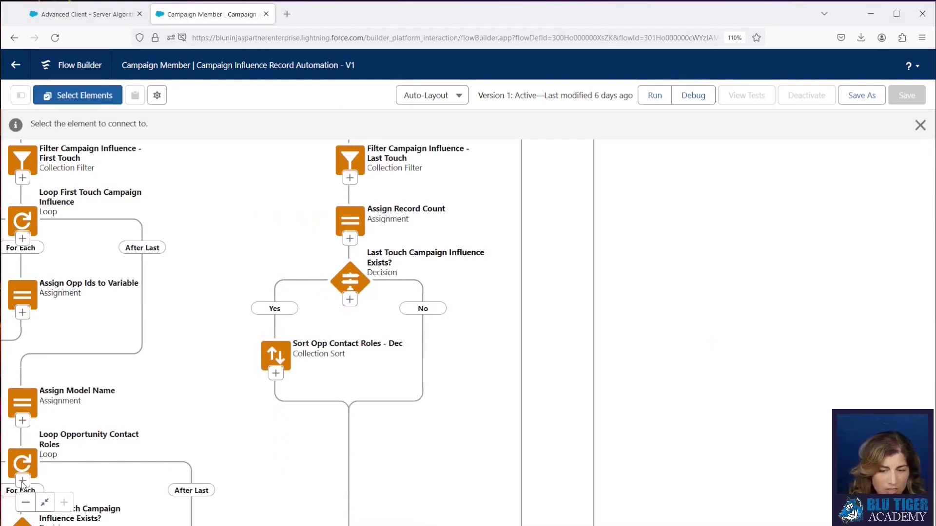
click(22, 474)
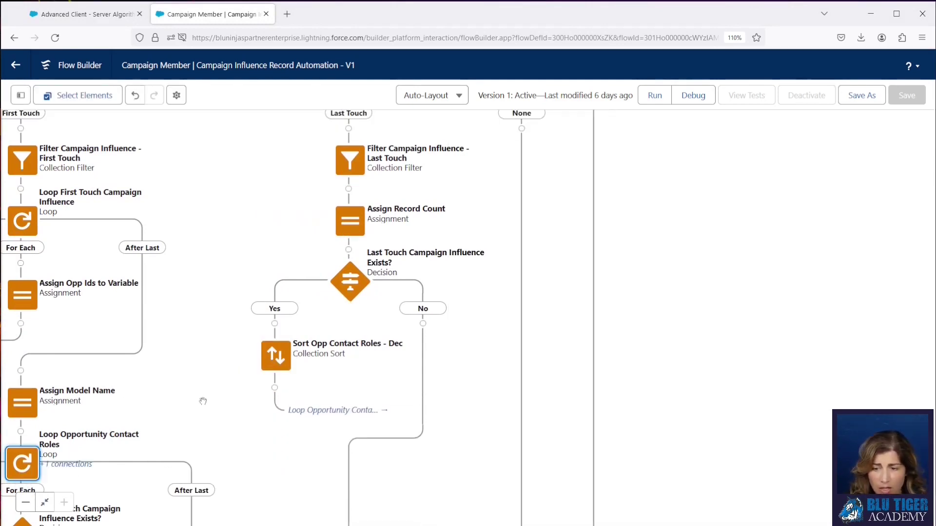
Reopen the Sort Opp Contact Roles - Dec element and set its sort order to Descending.
click(274, 360)
click(273, 476)
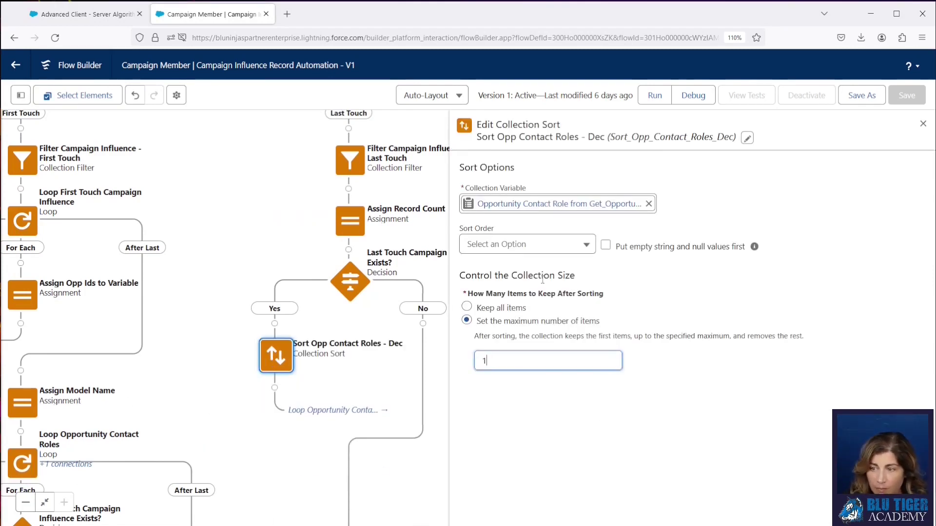
click(505, 246)
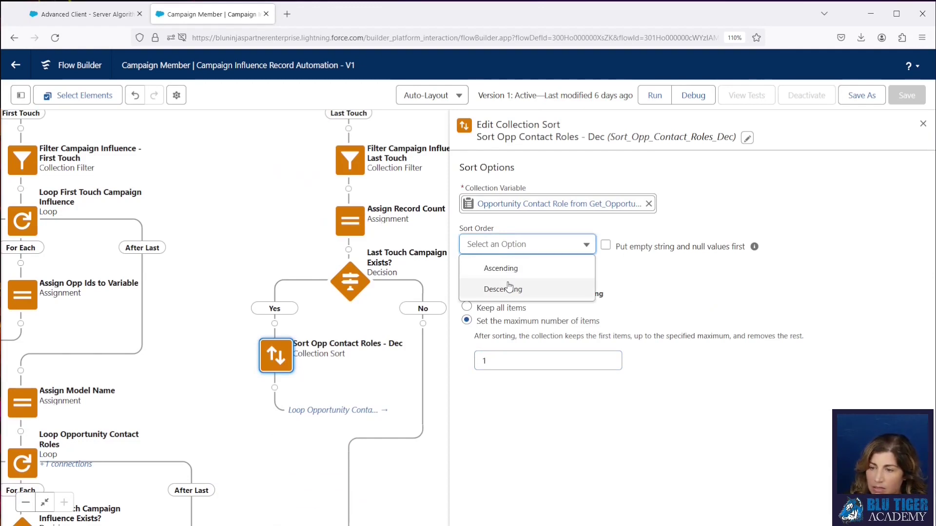
click(508, 288)
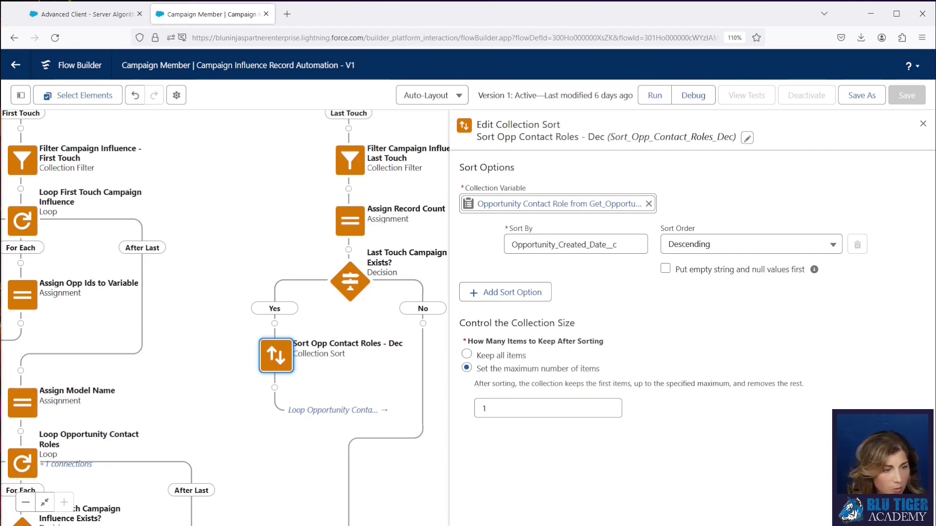
Insert a Decision element directly before Create Campaign Influence Records near the end of the flow.
click(922, 124)
drag(468, 463, 473, 162)
drag(461, 370, 455, 238)
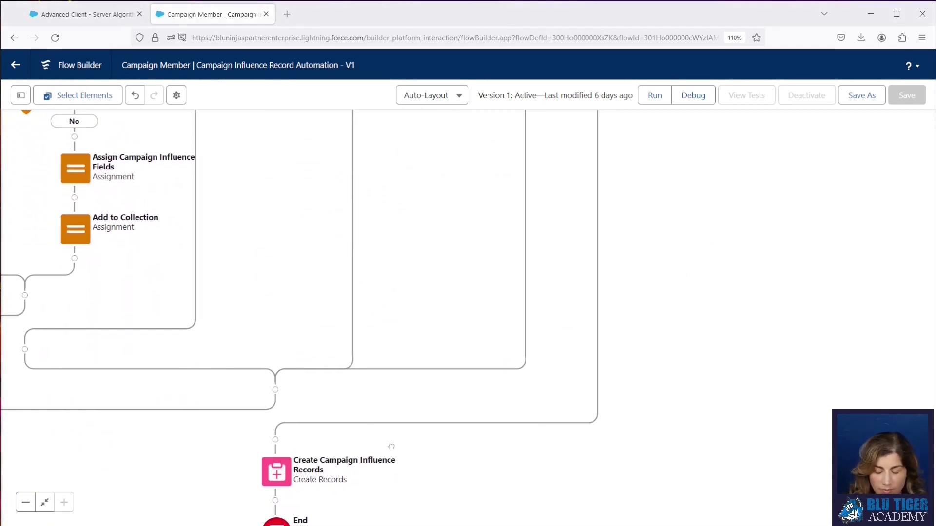
drag(391, 446, 401, 391)
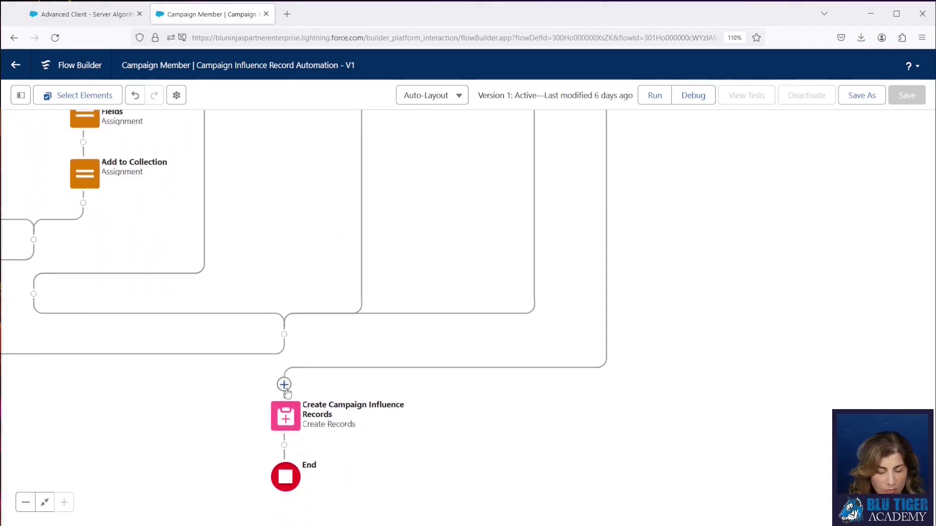
click(285, 386)
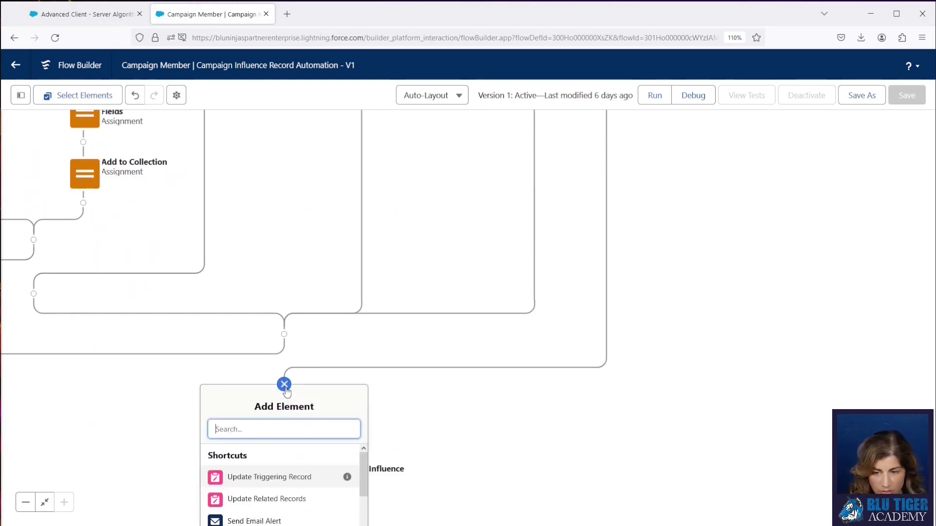
text(decision)
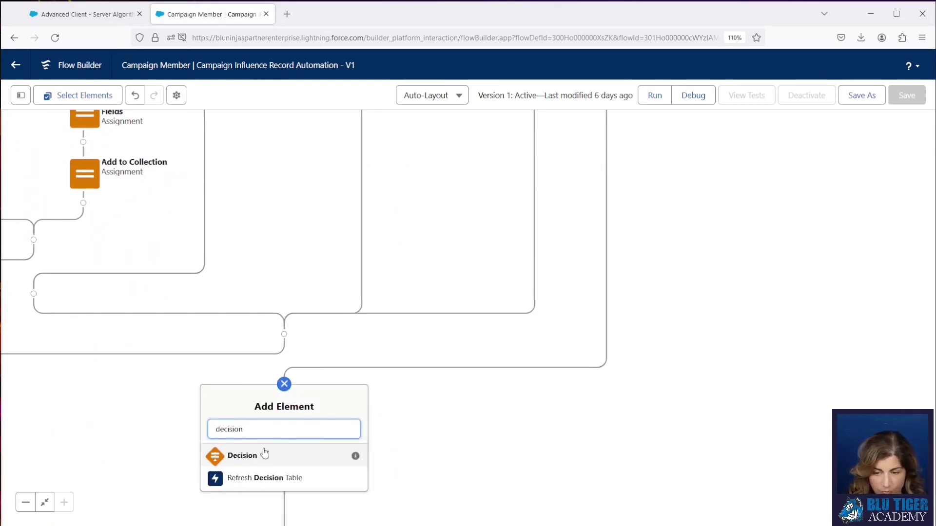
click(242, 455)
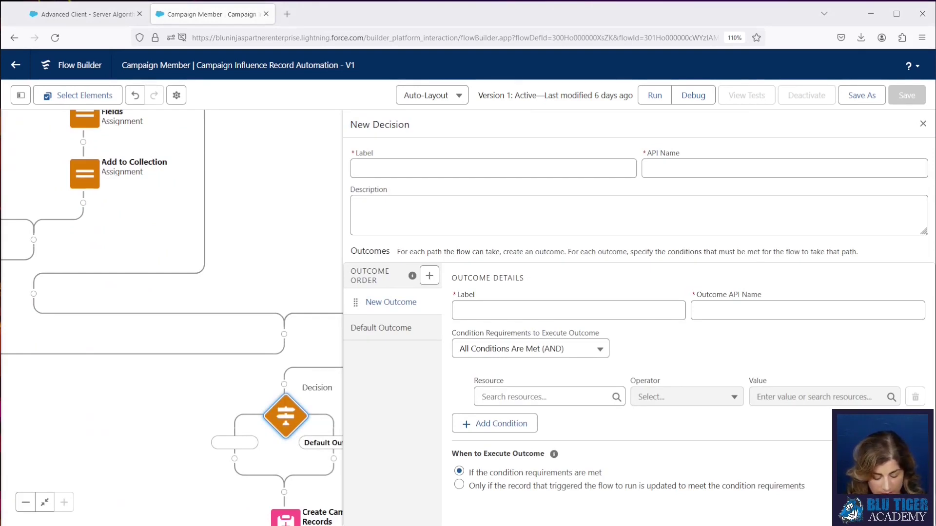
Label the decision "Last Touch Campaign Influence Exists?" with API name Last_Touch_Campaign_Influence_Exists2, and its outcome "Yes" with API name YesLastTouchExists_Delete.
click(386, 168)
text(Last Touch Campaign Influence Exists?)
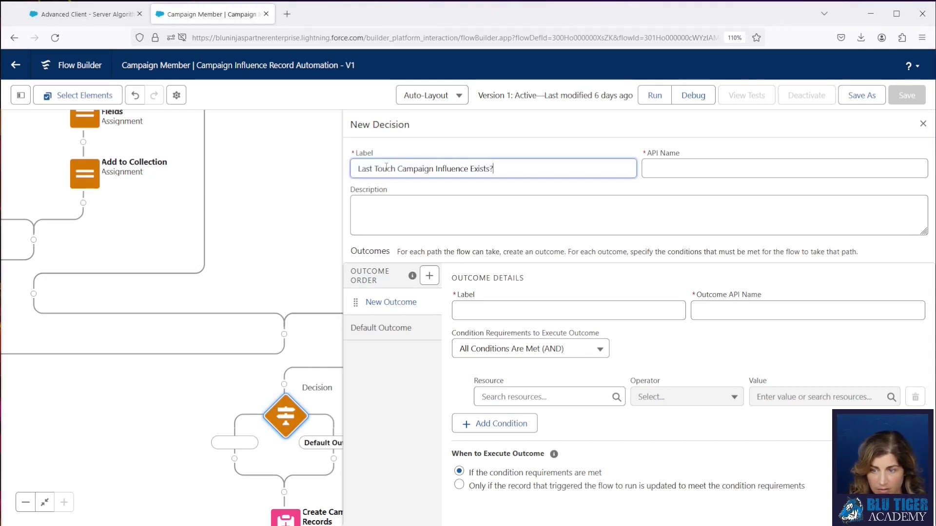
click(802, 167)
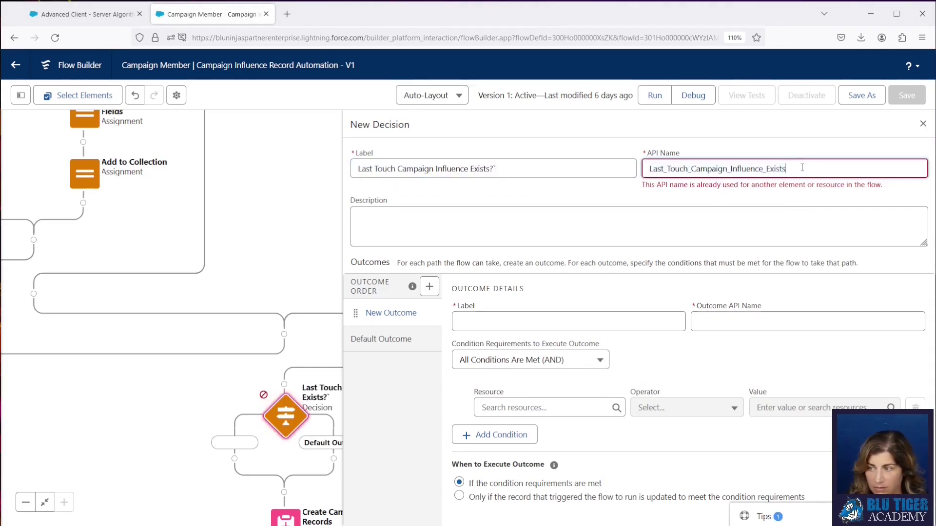
click(493, 323)
text(Yes)
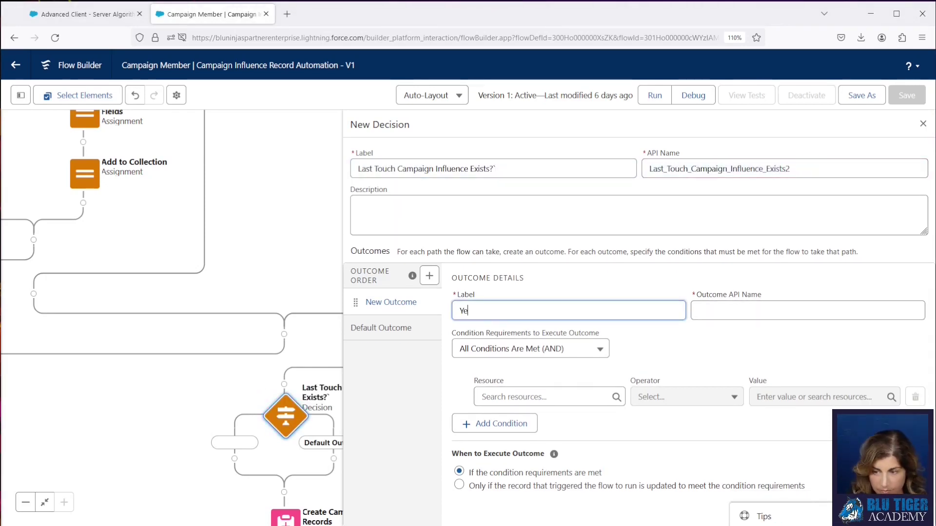
key(Tab)
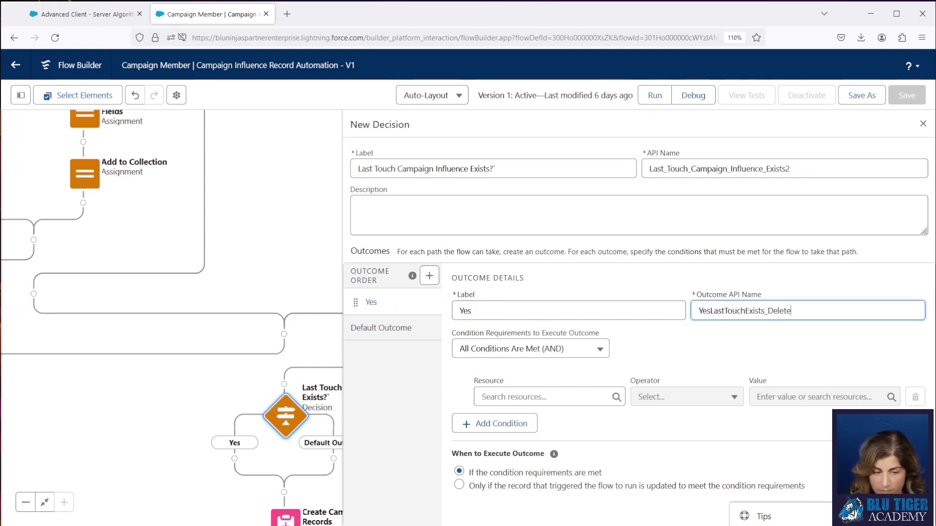
Set the Yes outcome's condition to varRecordCount Greater Than or Equal 1.
click(572, 396)
text(var)
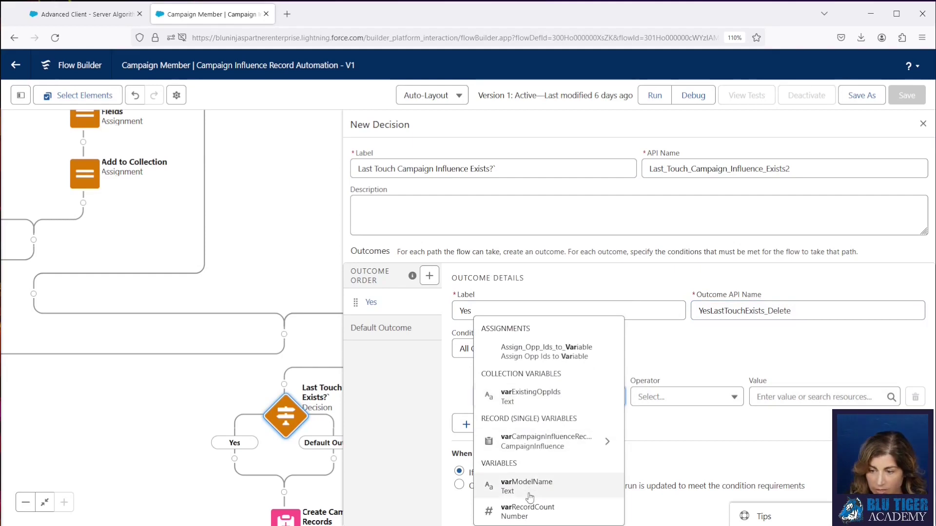
click(528, 511)
click(666, 397)
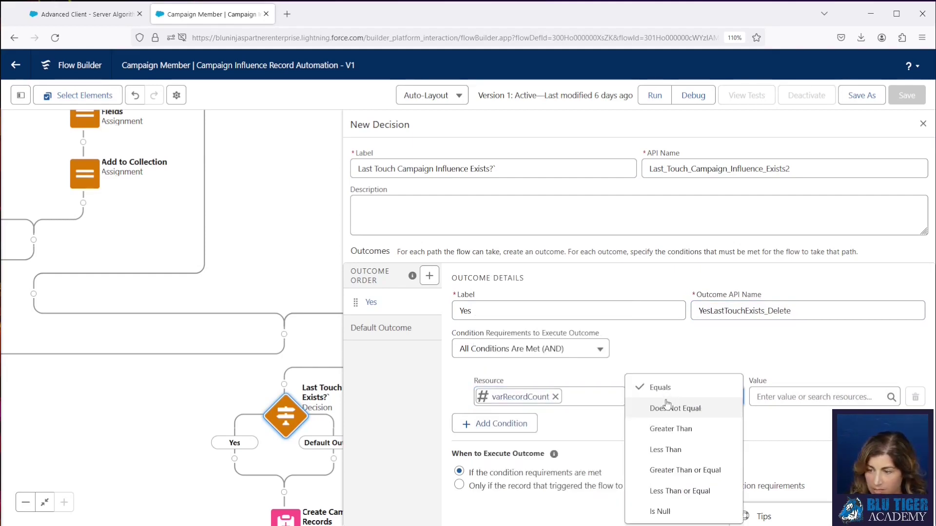
click(675, 469)
click(765, 397)
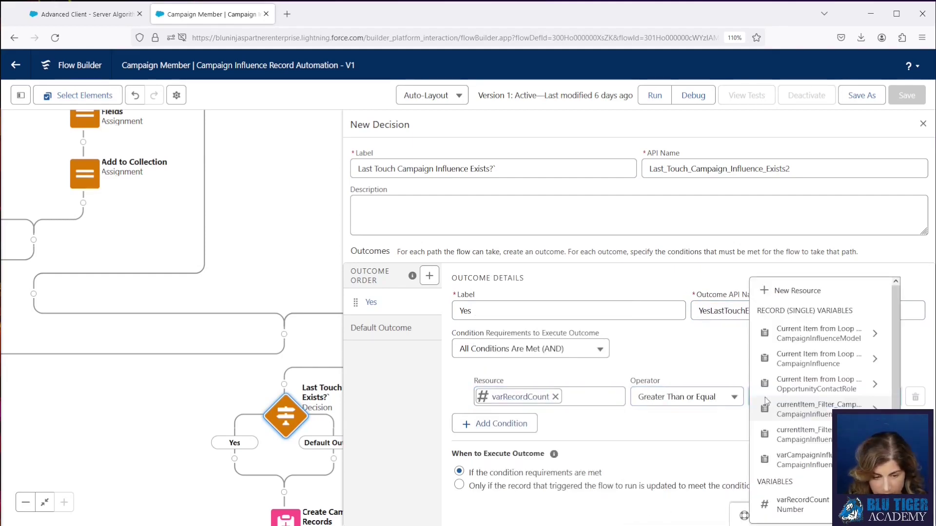
text(1)
Label the decision's default outcome "No" and return to the Yes outcome's details.
click(381, 328)
text(No)
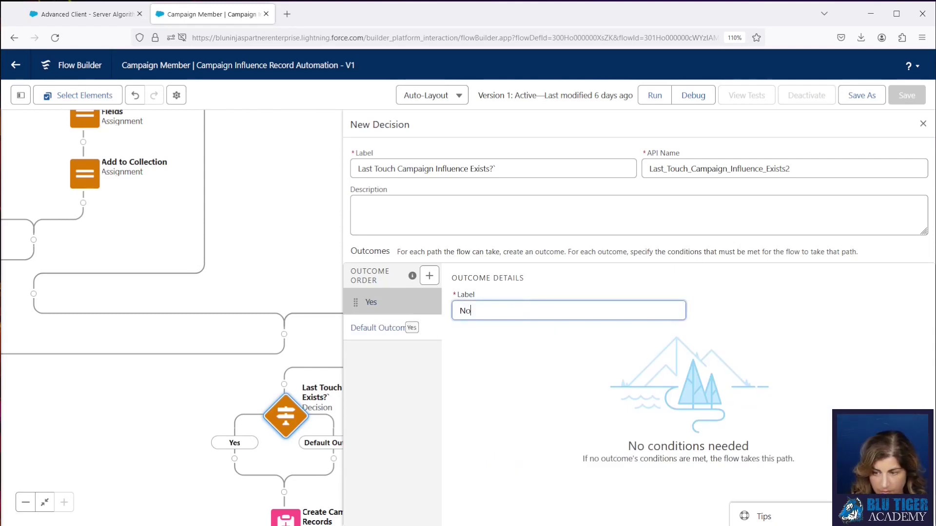
click(407, 309)
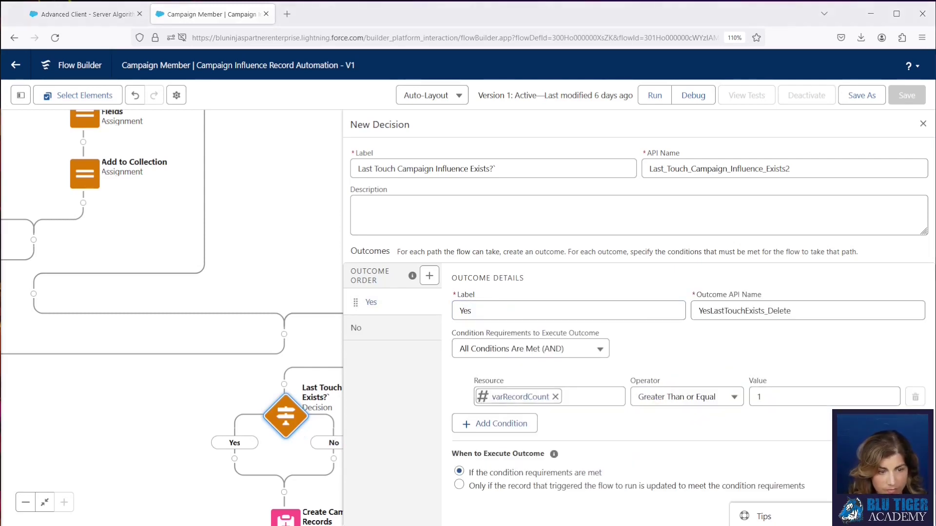
Add a Delete Records element labelled "Delete Last Touch Campaign Influence Record" on the decision's Yes path.
click(235, 458)
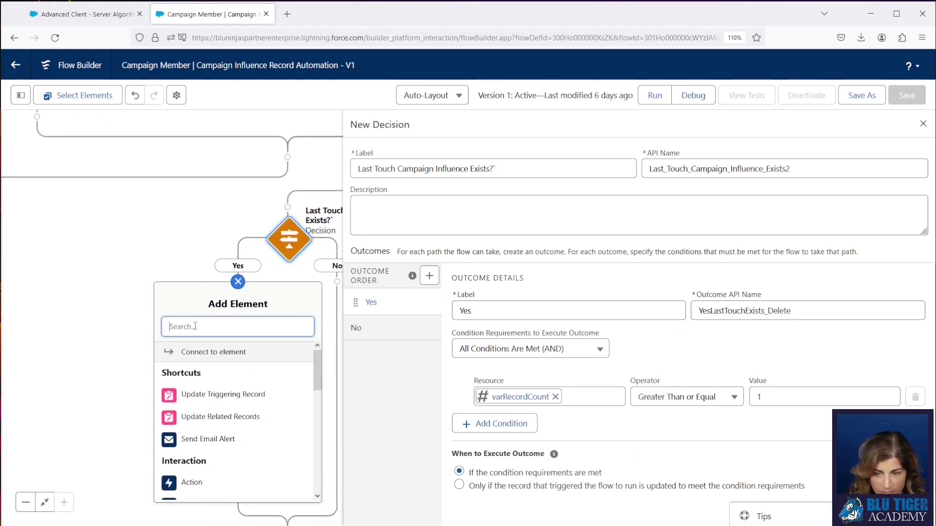
text(de)
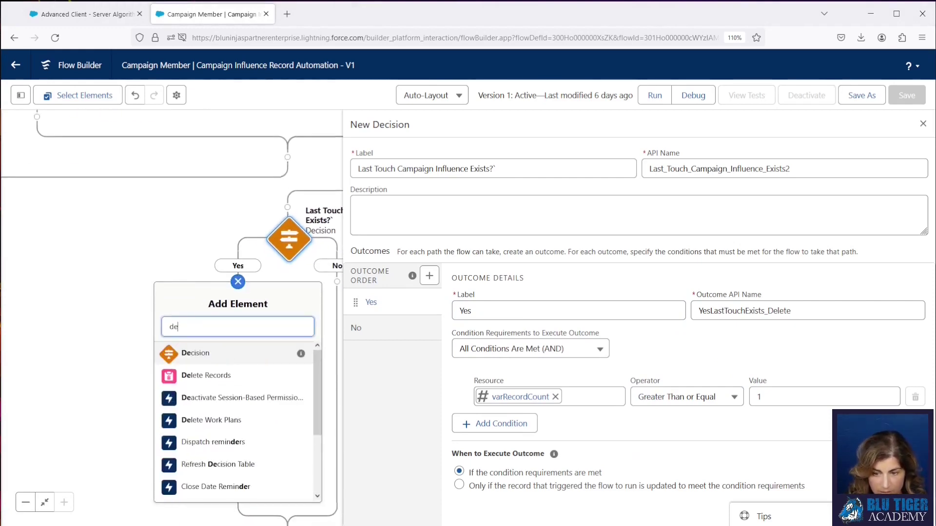
click(205, 376)
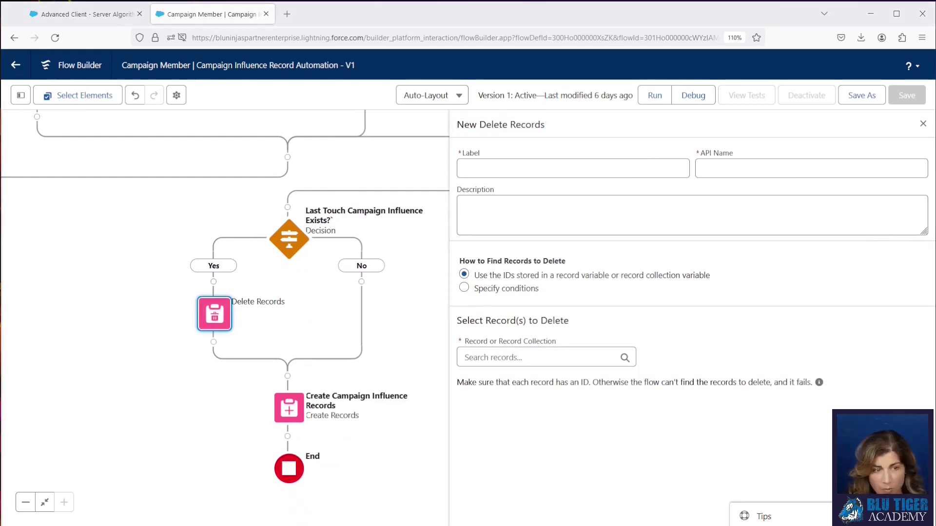
click(543, 167)
text(Delete Last Touch Campaign Influence Record)
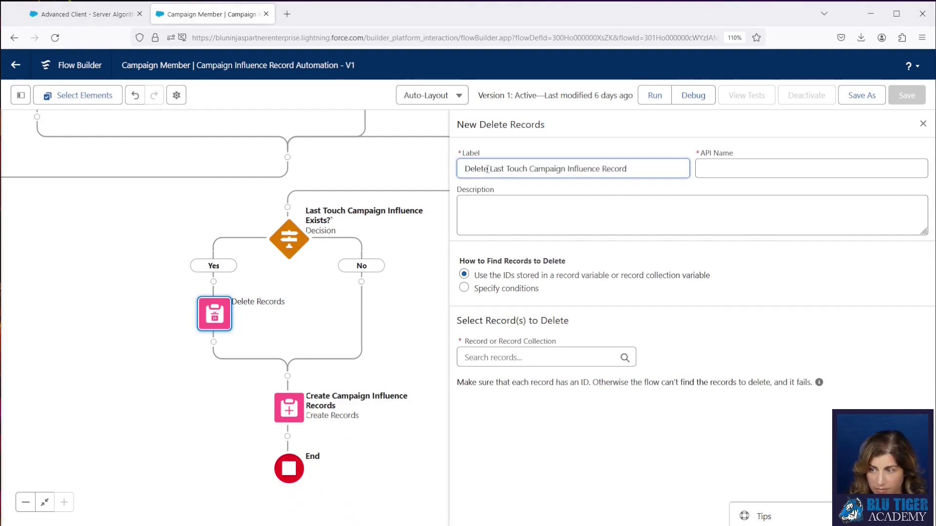
key(Tab)
Set the records to delete to the second Campaign Influence collection offered from the Collection Filter elements.
click(512, 356)
text(filter)
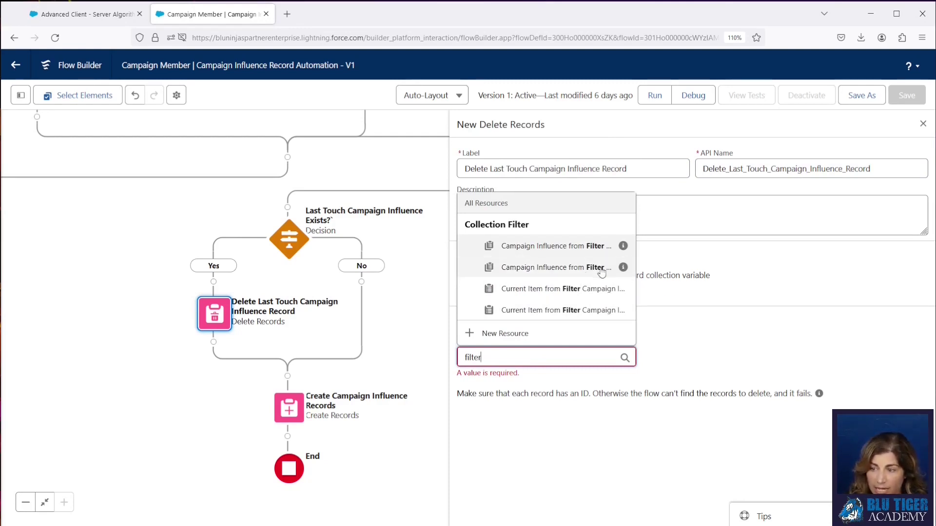
click(545, 269)
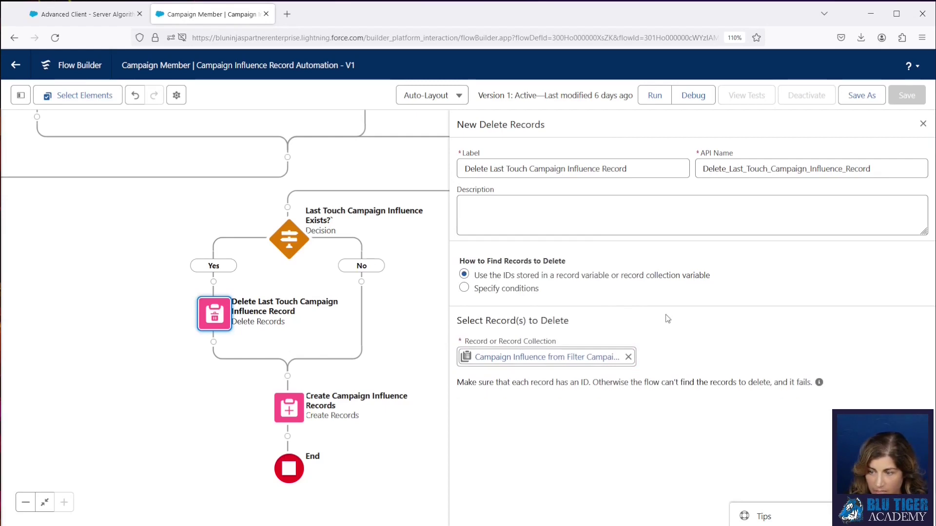
Save the flow as a new version and activate it.
click(861, 95)
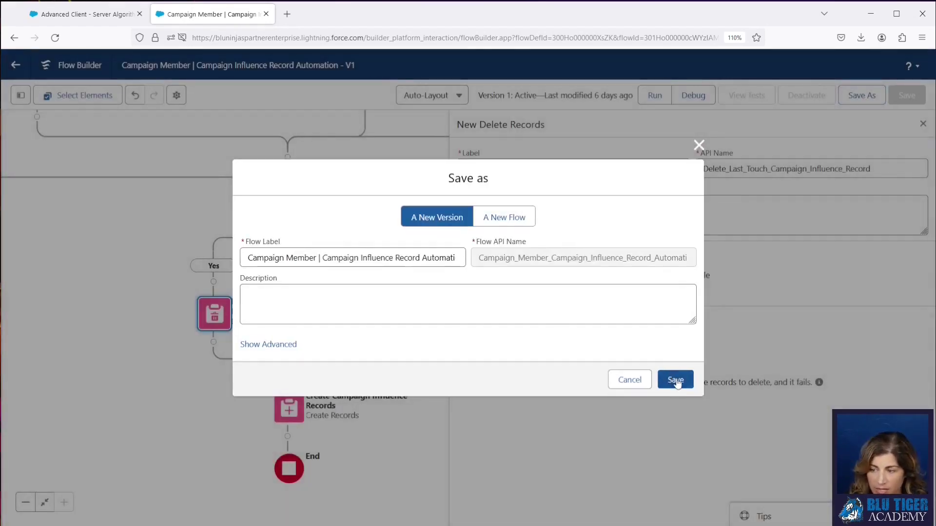
click(676, 380)
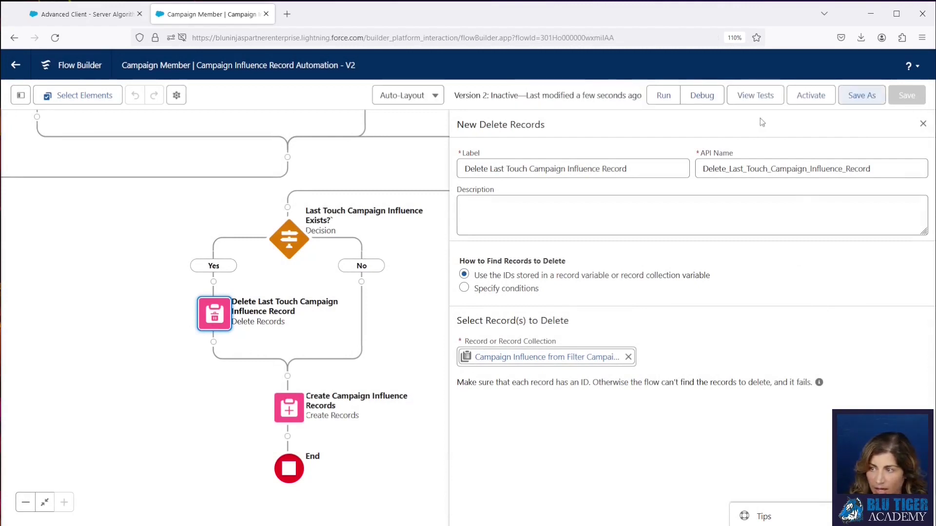
click(804, 95)
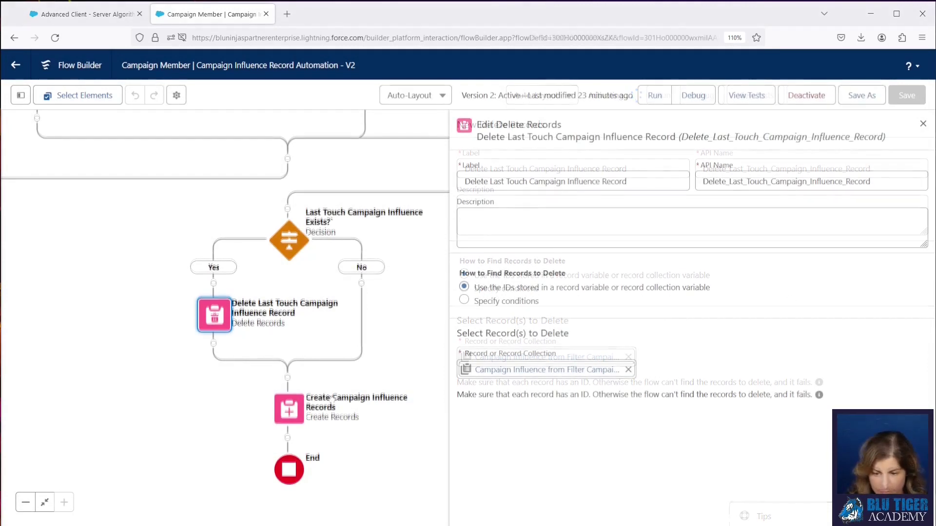
Return to the Flows list and open version 1 of Opportunity Contact Role | Deleted Master Flow in Flow Builder.
click(15, 65)
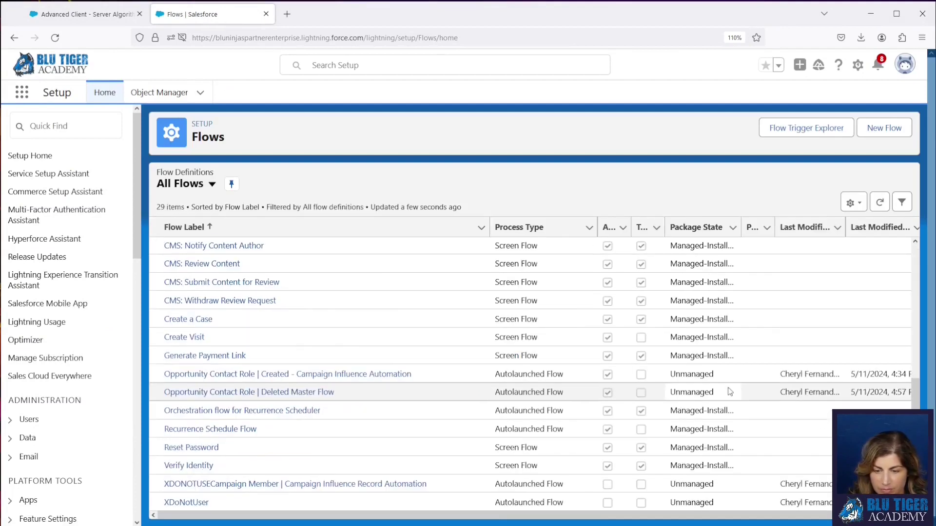
drag(333, 393, 163, 393)
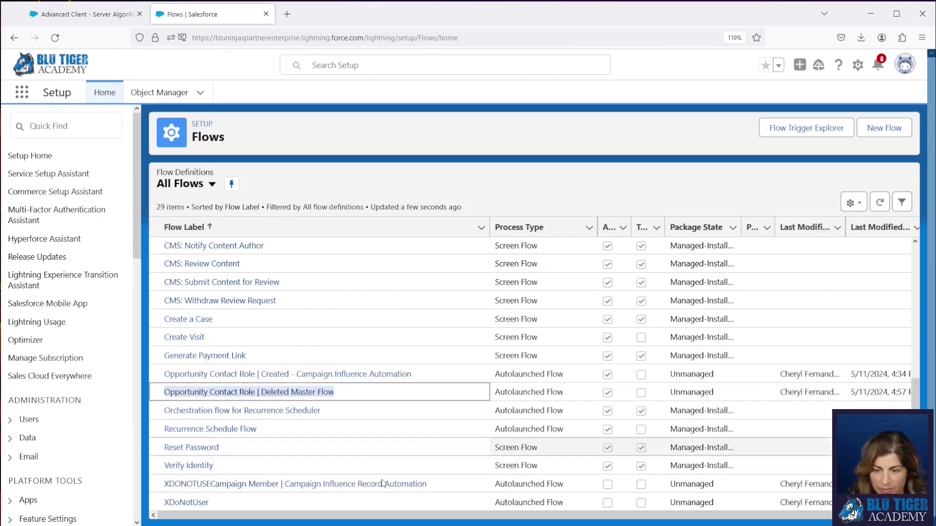
click(893, 392)
click(819, 412)
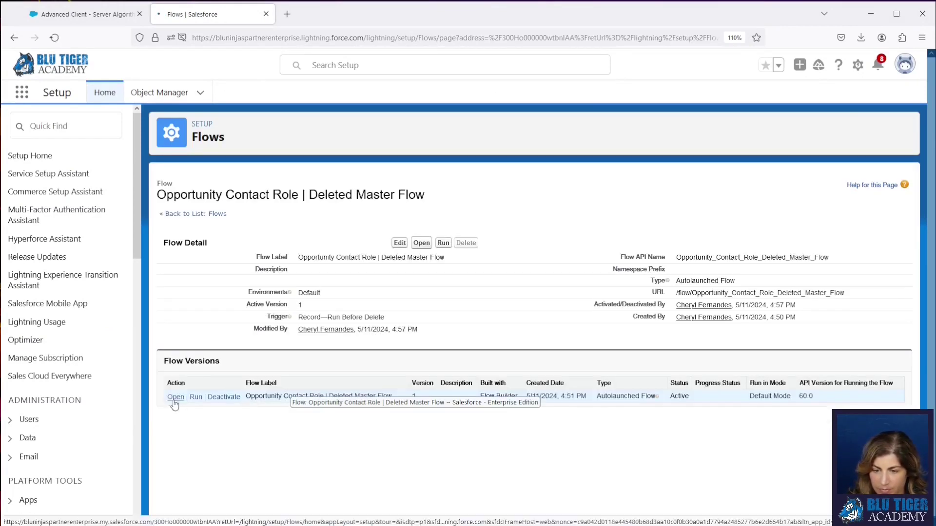
click(292, 397)
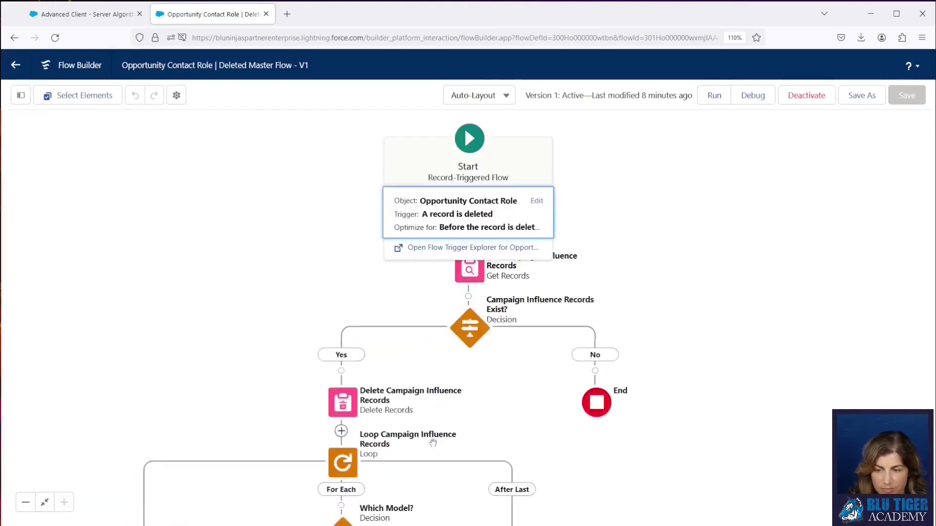
Add an outcome labelled "Last Touch" with API name Last_Touch to the Which Model? decision.
scroll(497, 204, down, 5)
scroll(497, 204, down, 1)
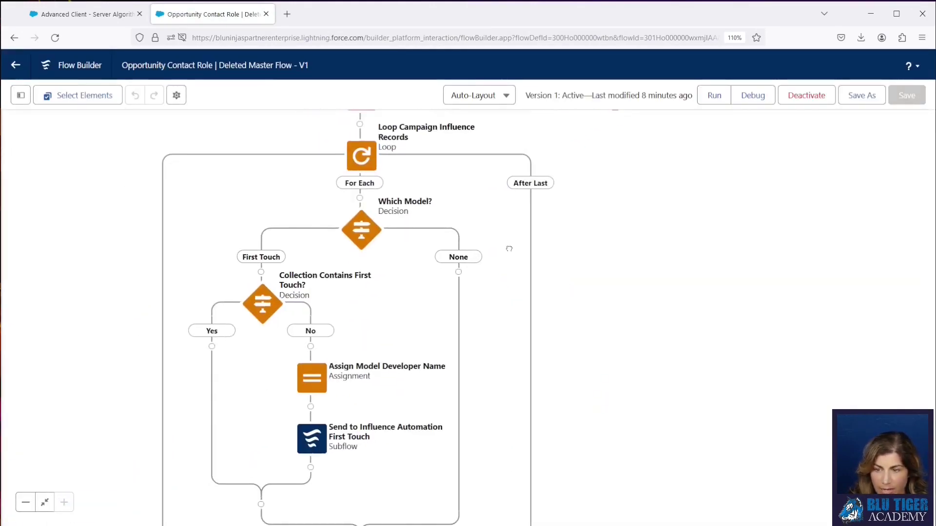
click(361, 232)
click(360, 243)
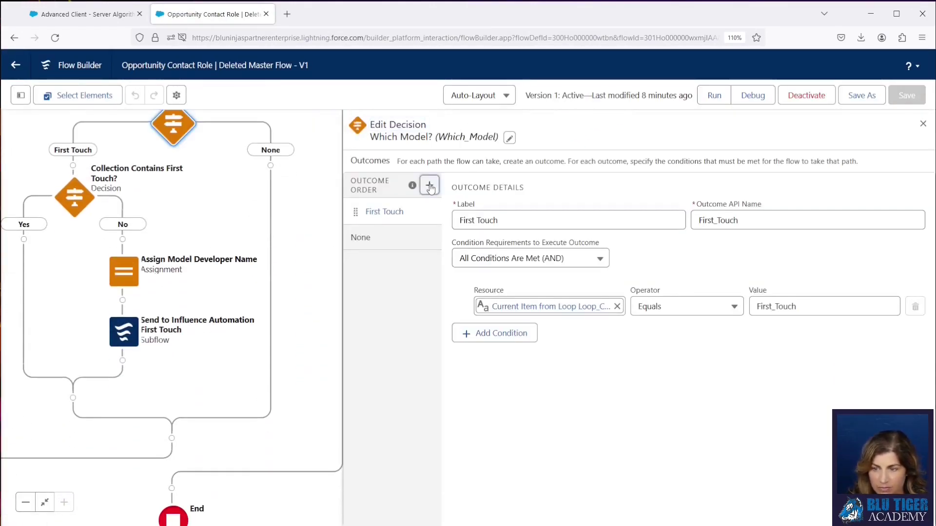
click(429, 186)
text(Last)
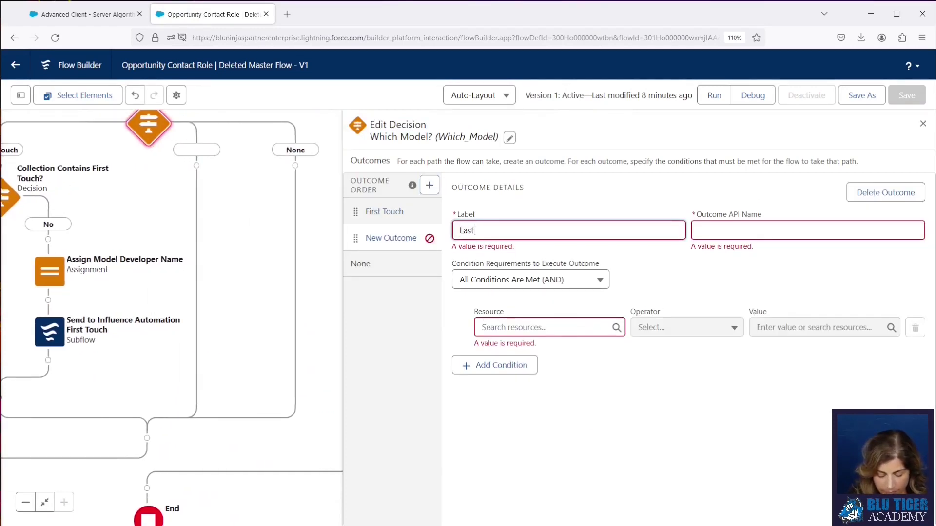
text( Touch)
key(Tab)
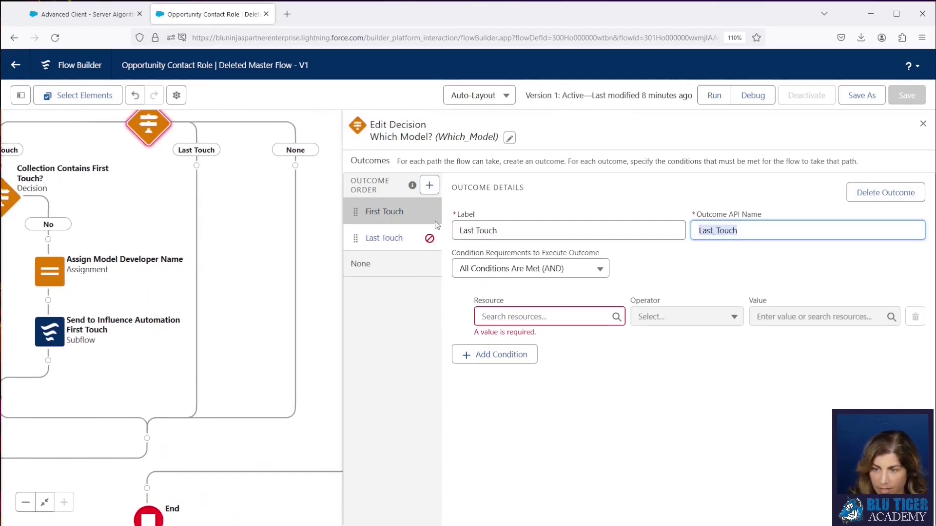
Reuse the First Touch outcome's Model.DeveloperName resource in the Last Touch outcome's condition, with the Equals operator.
click(385, 212)
click(528, 317)
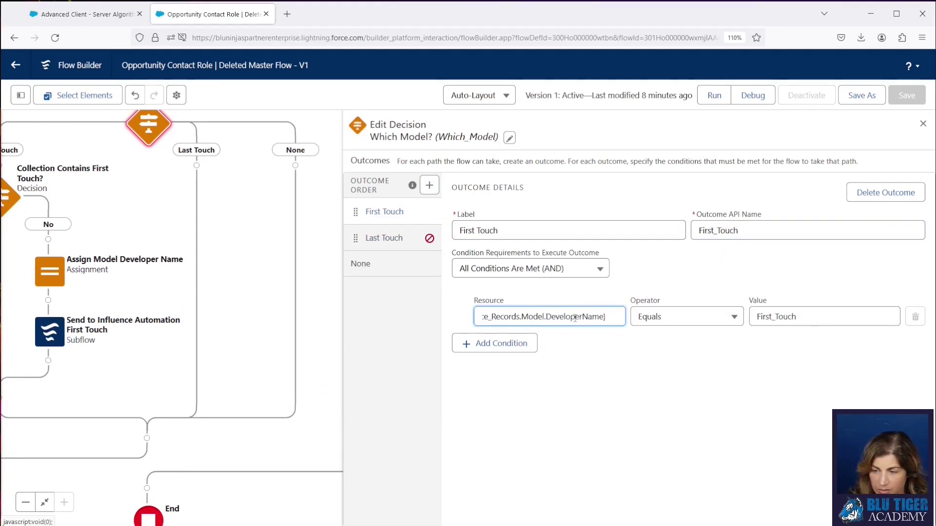
key(ctrl+a)
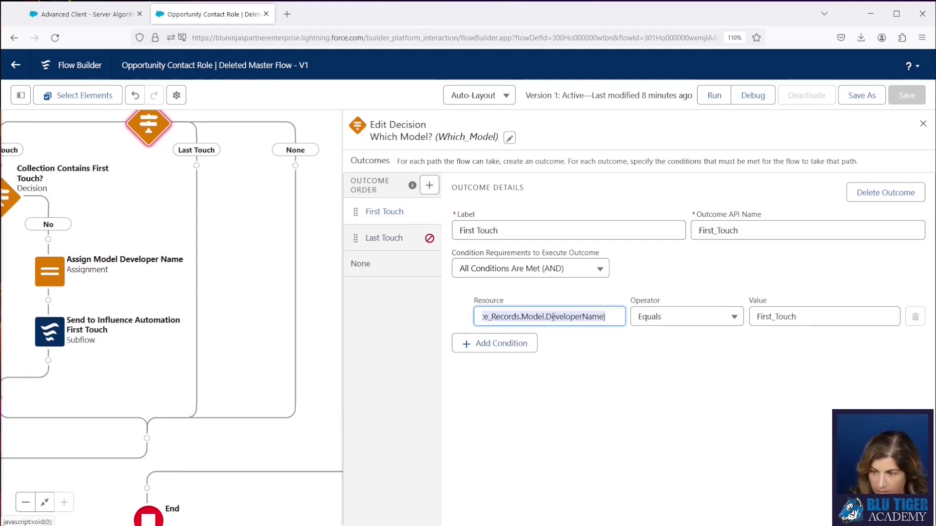
click(403, 238)
click(497, 315)
key(ctrl+v)
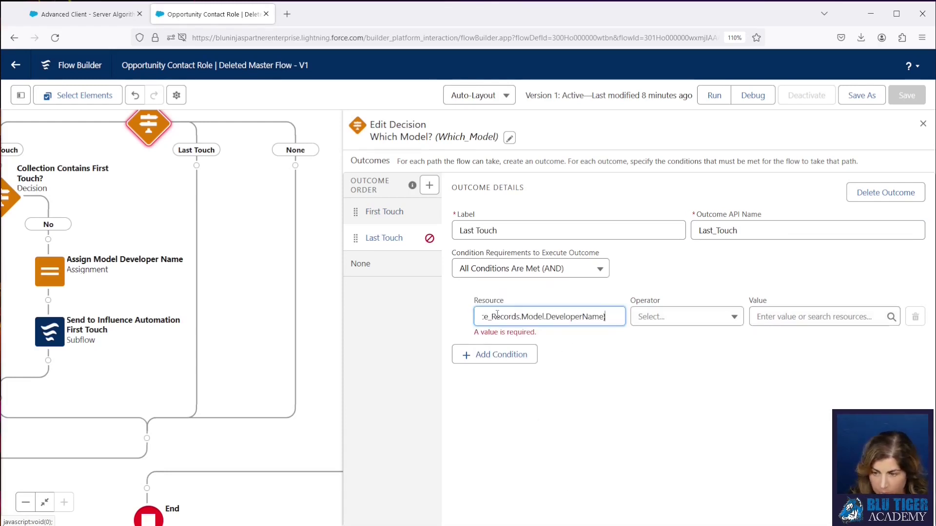
key(Tab)
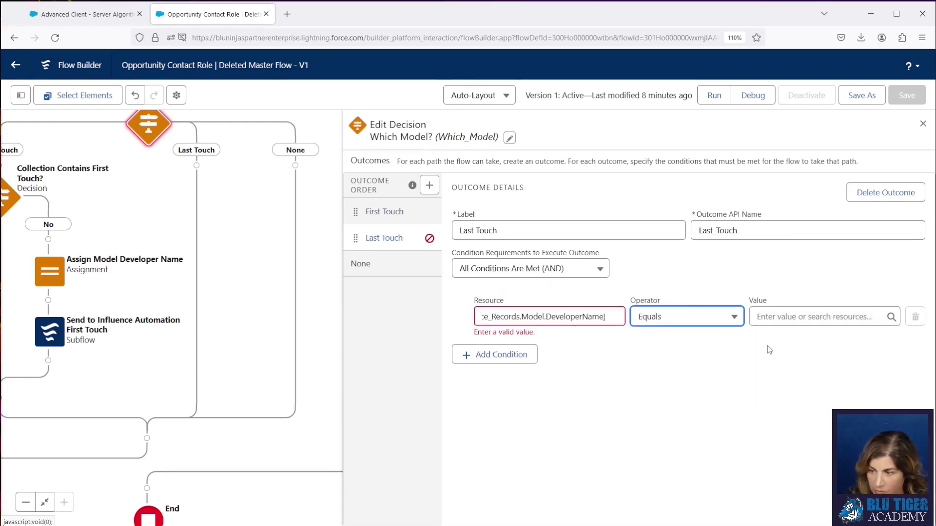
Set the comparison value of the Last Touch outcome's condition to Last_Touch.
scroll(183, 208, up, 3)
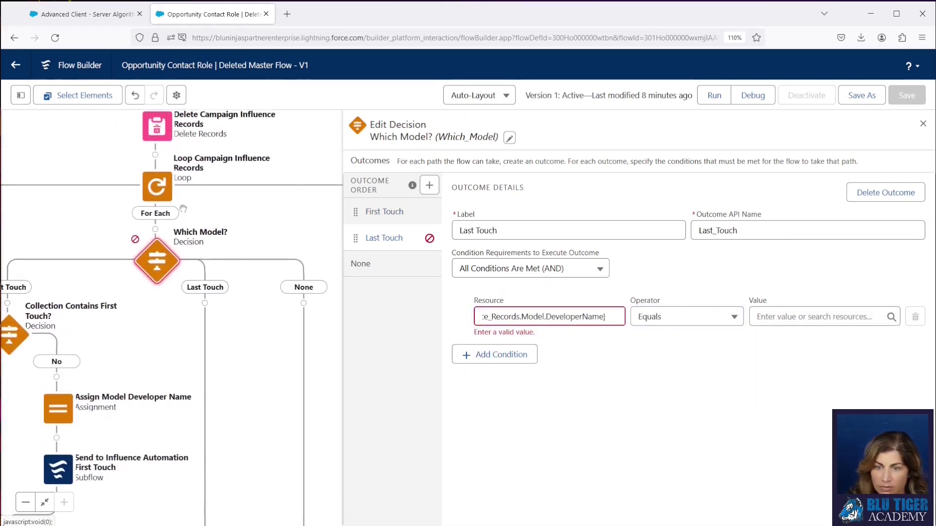
click(795, 316)
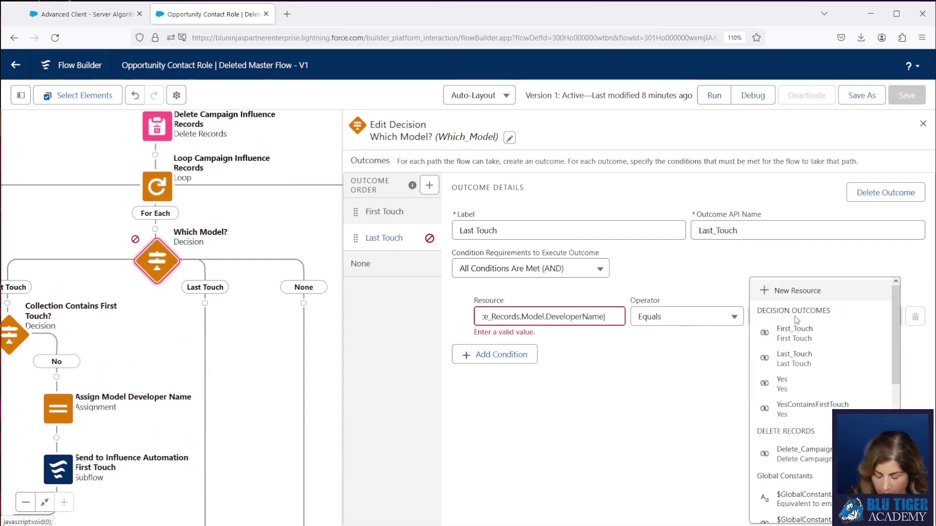
text(Last)
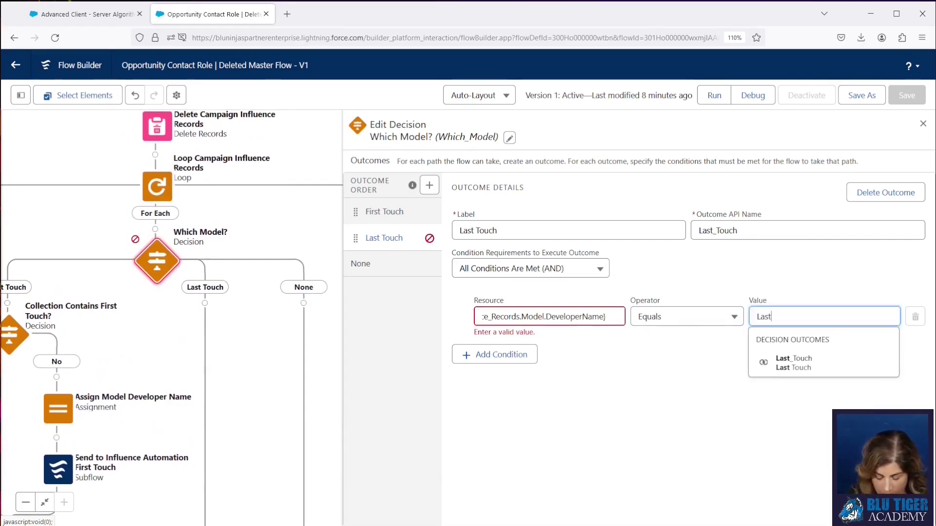
text(_Touch)
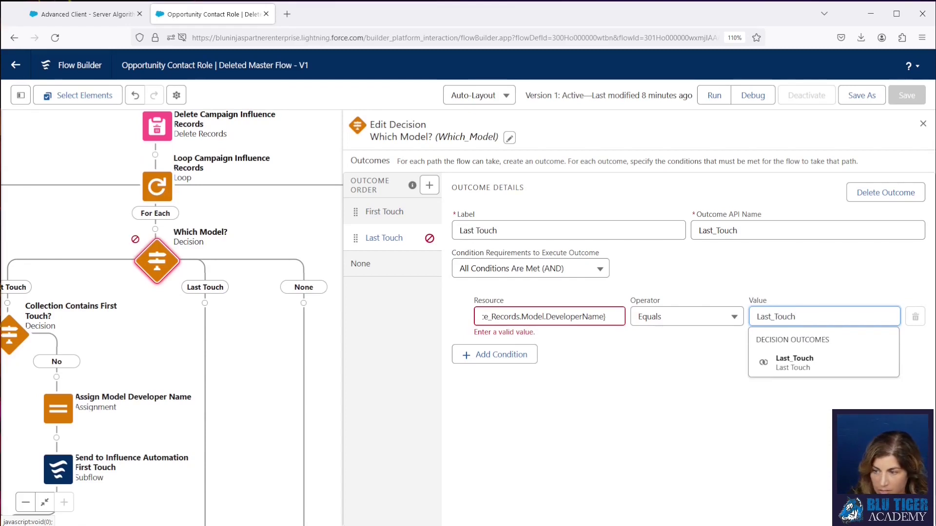
Copy the Collection Contains First Touch? decision and paste it onto the Last Touch path.
drag(10, 334, 68, 332)
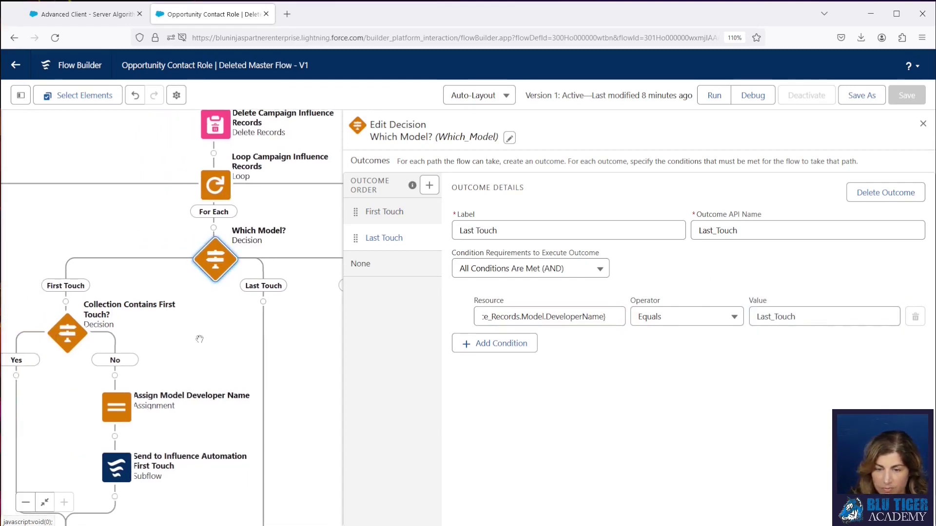
click(69, 332)
click(27, 383)
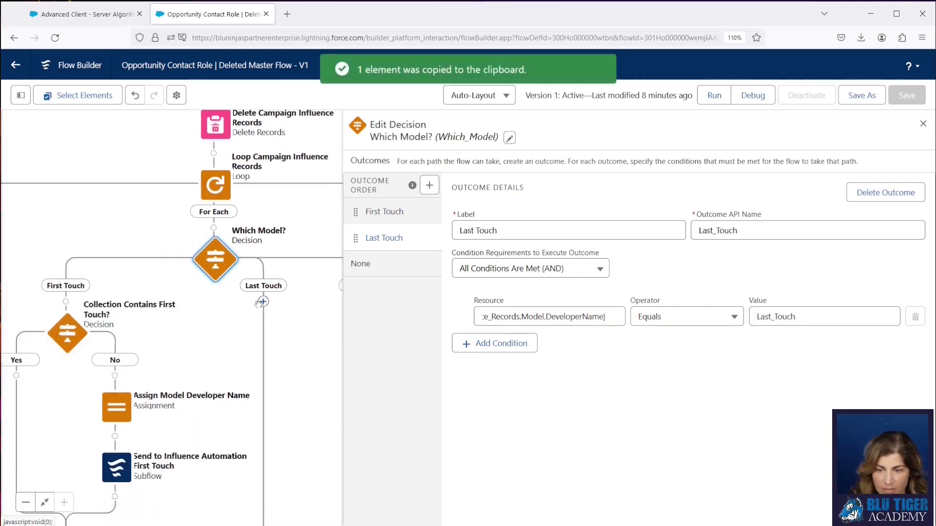
click(263, 301)
click(236, 389)
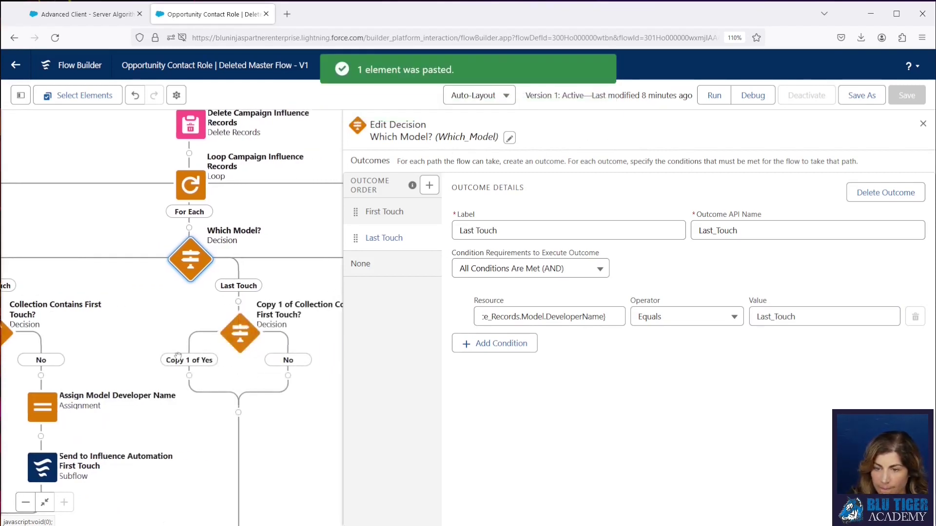
Rename the pasted decision "Collection Contains Last Touch?" with API name Collection_Contains_Last_Touch.
click(240, 333)
click(755, 138)
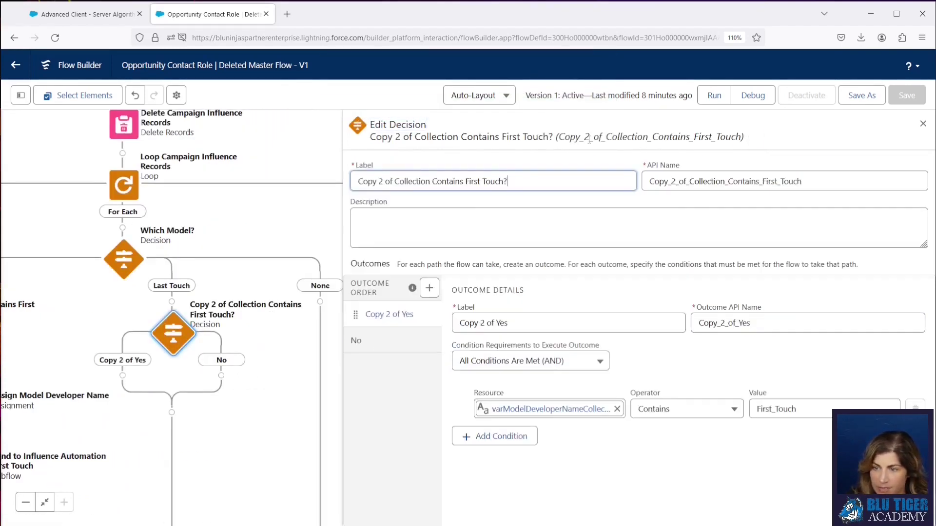
drag(395, 181, 358, 181)
key(BackSpace)
double_click(437, 181)
text(Last)
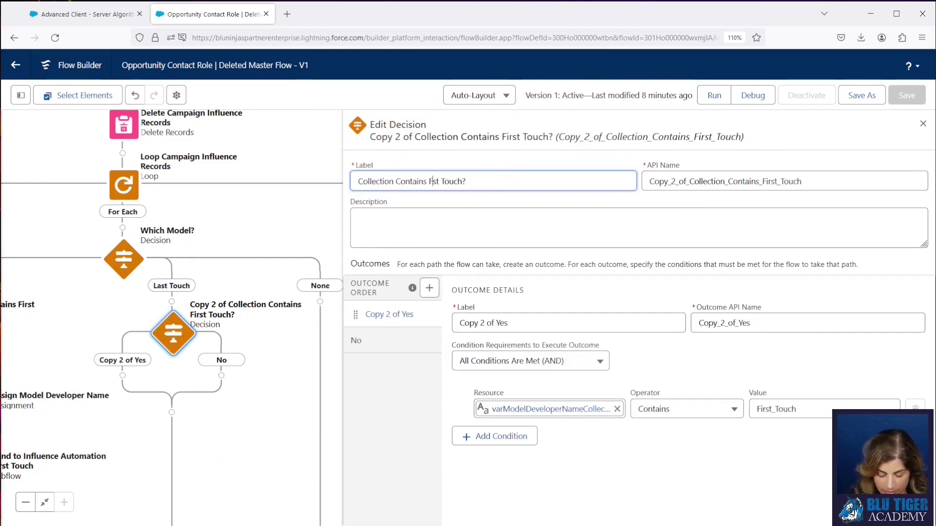
double_click(846, 183)
key(BackSpace)
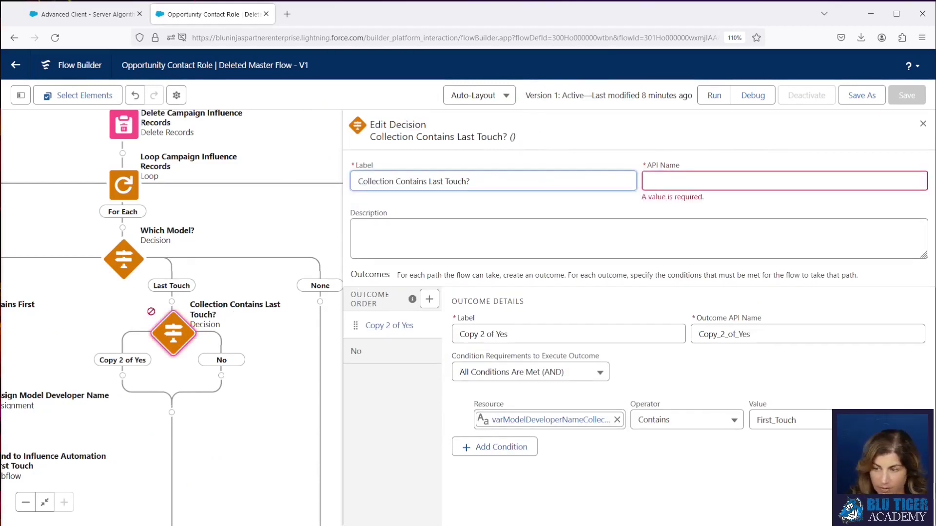
Relabel the decision's copied outcome "Yes" with API name Yes_LastTouchExists.
click(399, 315)
text(Yes)
key(Tab)
text(Yes_L)
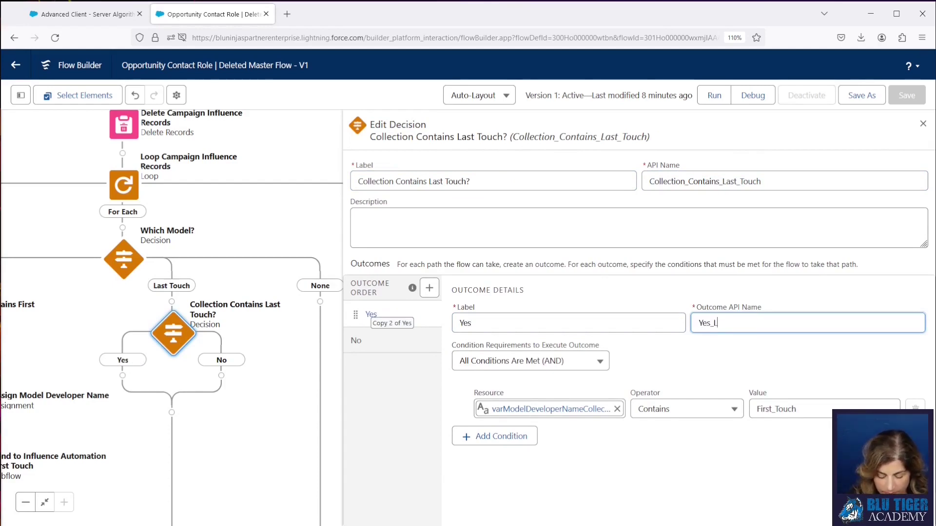
text(astTouchExists)
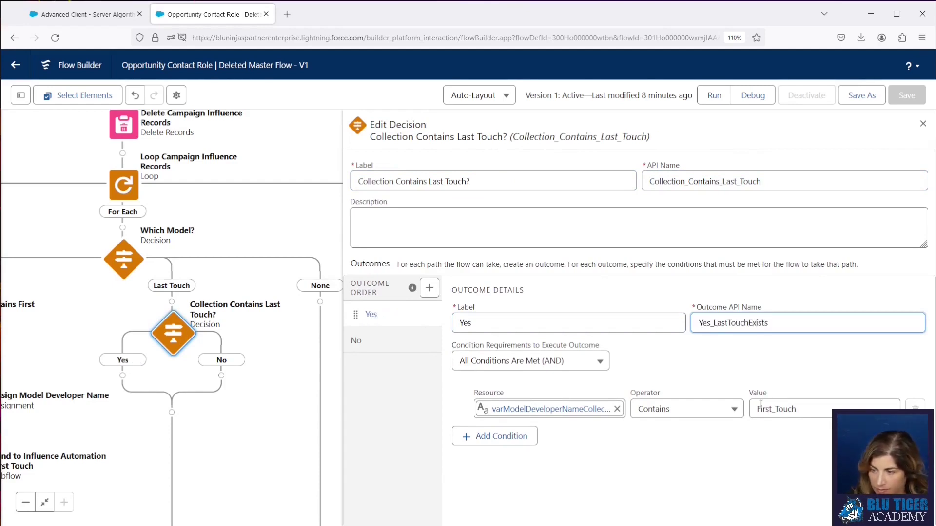
Change the Yes outcome's condition value to Last_Touch and close the decision's settings.
click(764, 407)
key(BackSpace)
key(BackSpace)
key(BackSpace)
text(La)
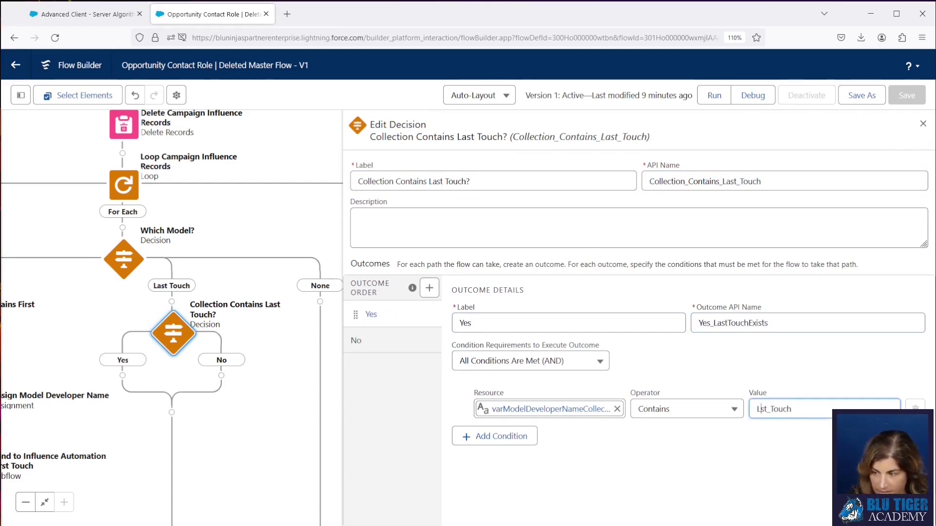
click(709, 378)
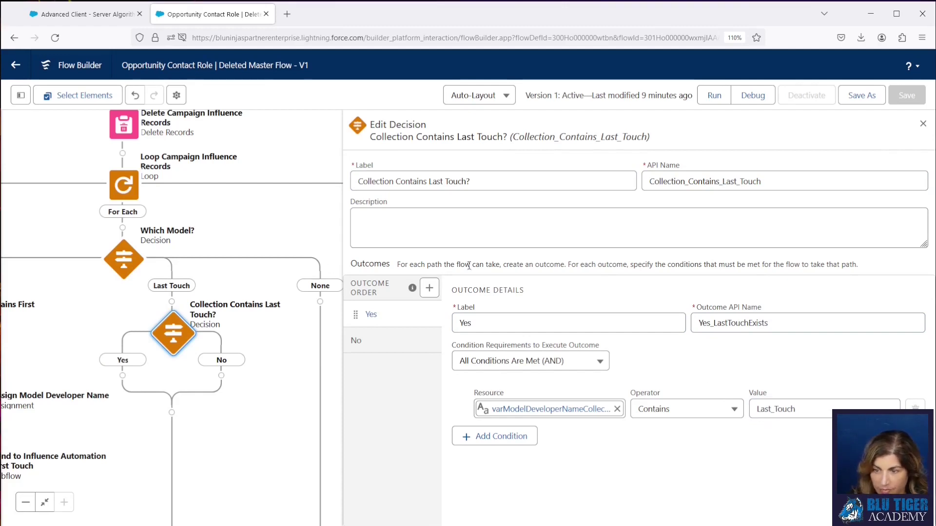
click(923, 123)
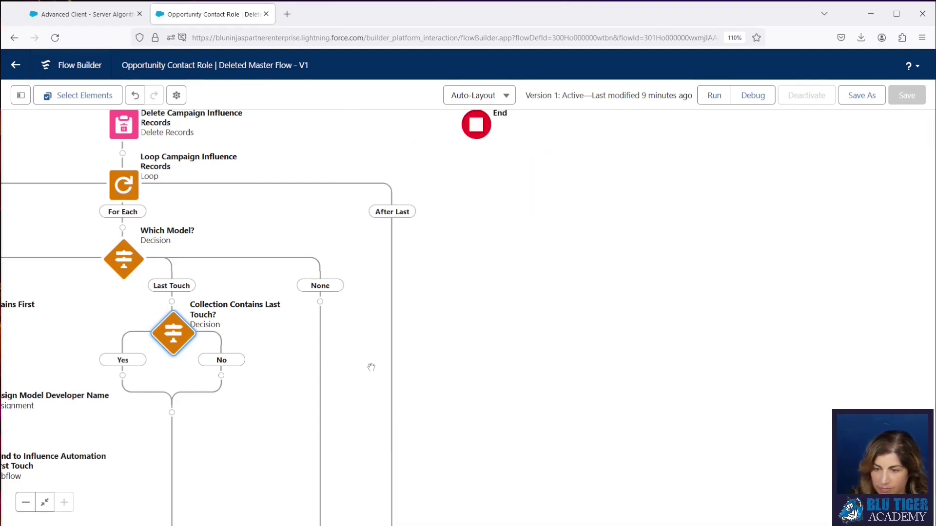
Connect the No path of Collection Contains Last Touch? to the existing Assign Model Developer Name assignment.
drag(371, 365, 735, 338)
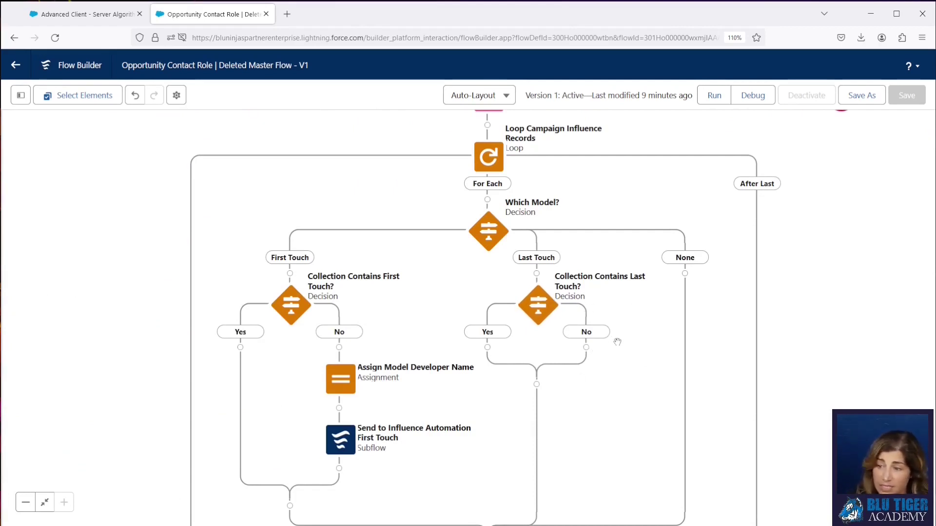
click(586, 348)
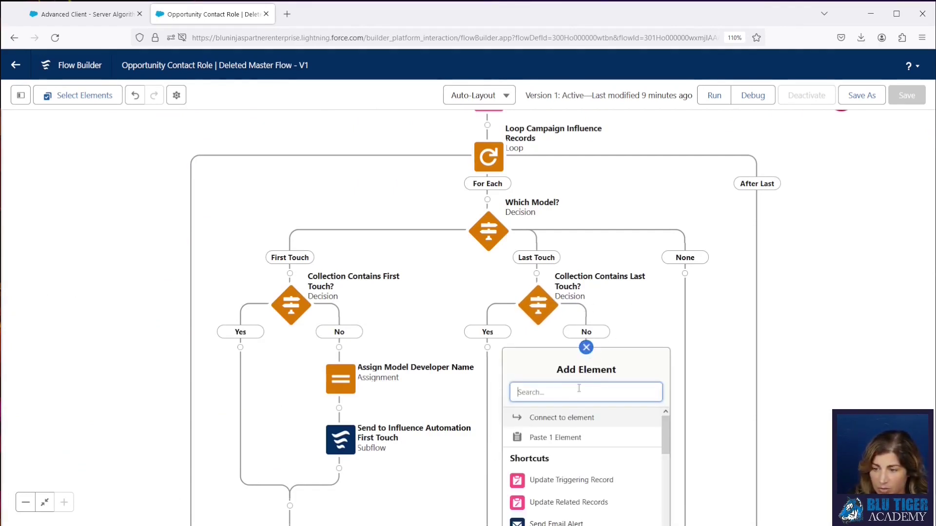
click(560, 418)
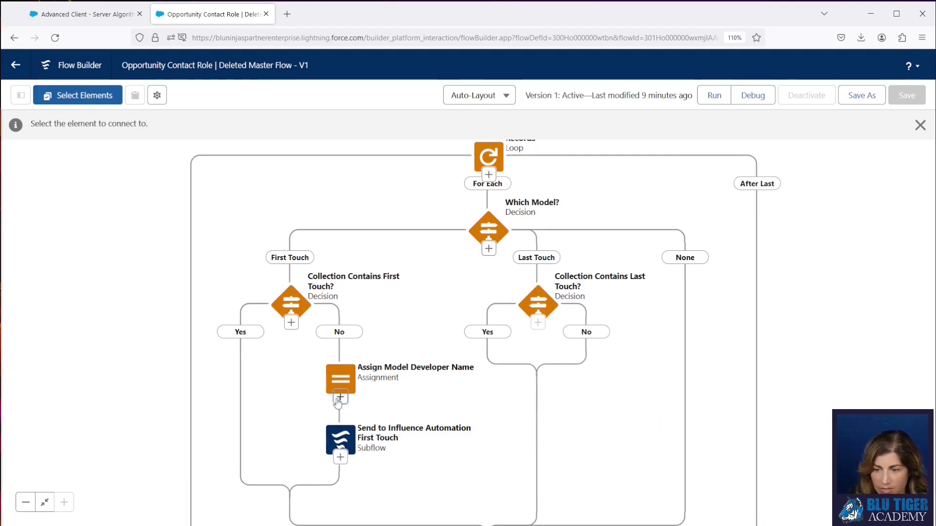
click(340, 381)
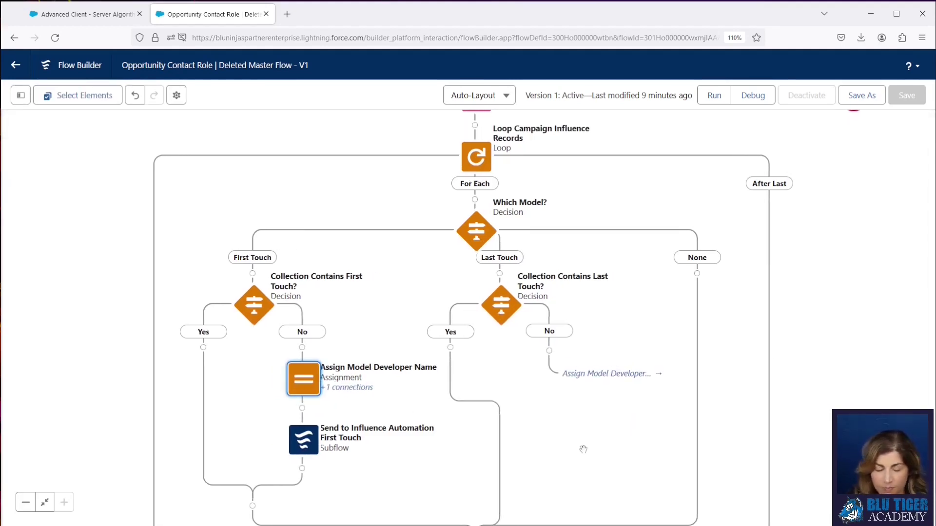
Save the Deleted Master Flow as a new version and activate it.
click(861, 94)
click(671, 380)
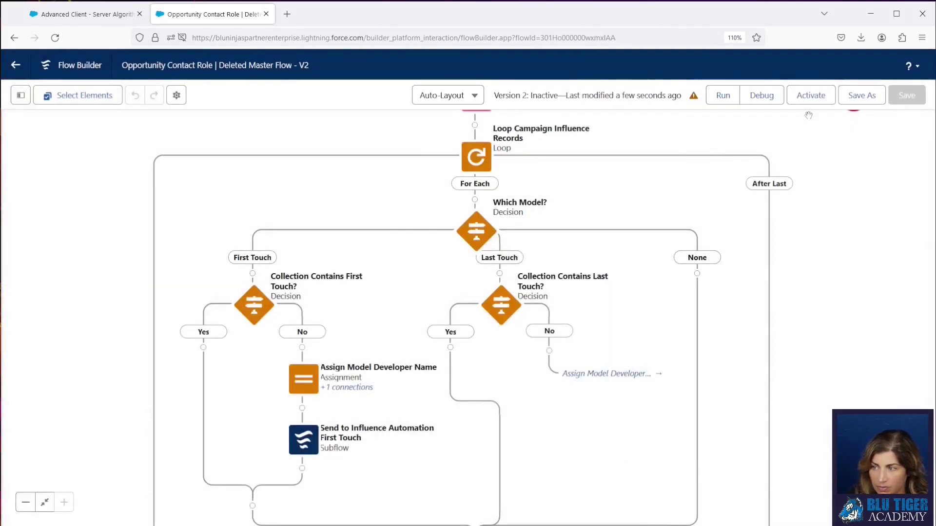
click(808, 101)
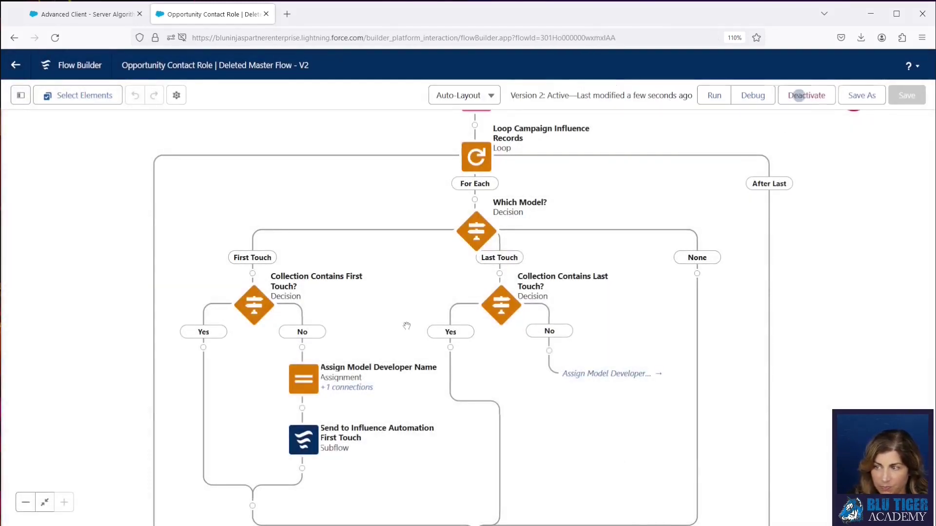
Return to the Flows list and open version 1 of Campaign Influence | Influence % Automation in Flow Builder.
click(16, 66)
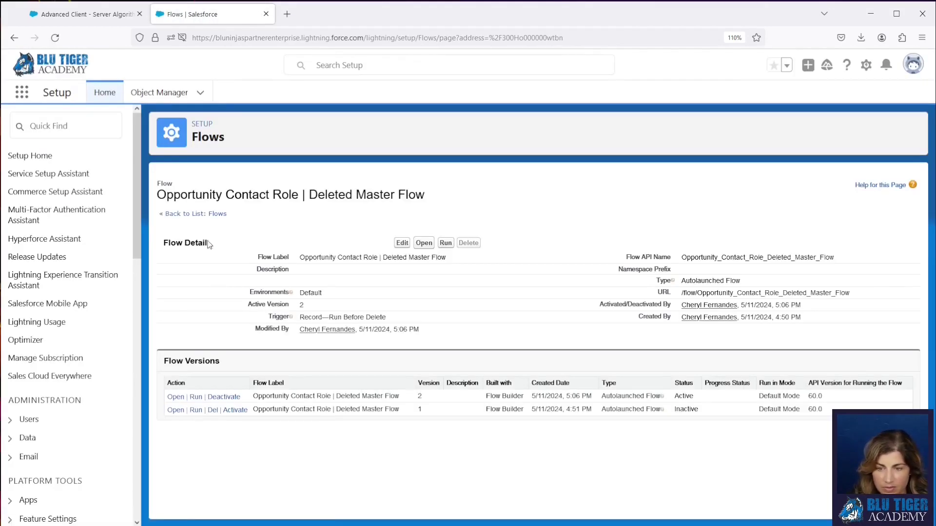
click(214, 214)
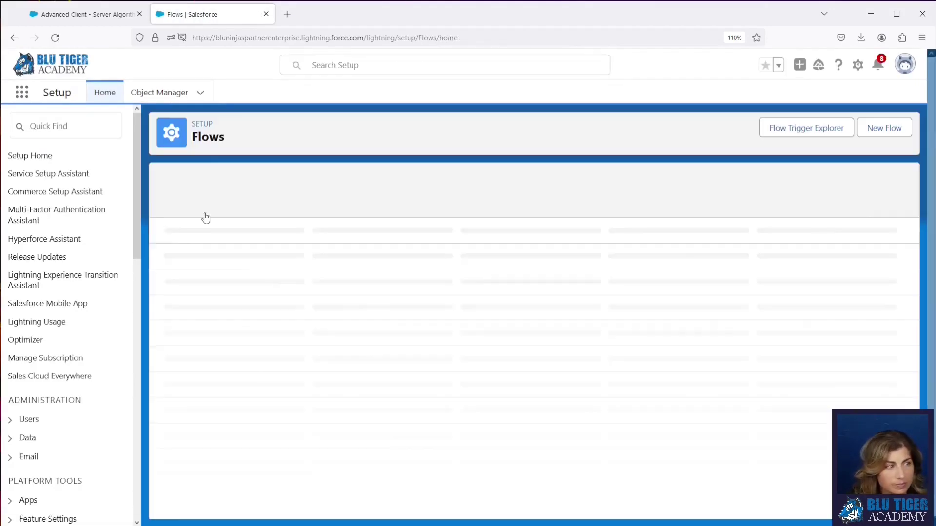
drag(353, 393, 155, 395)
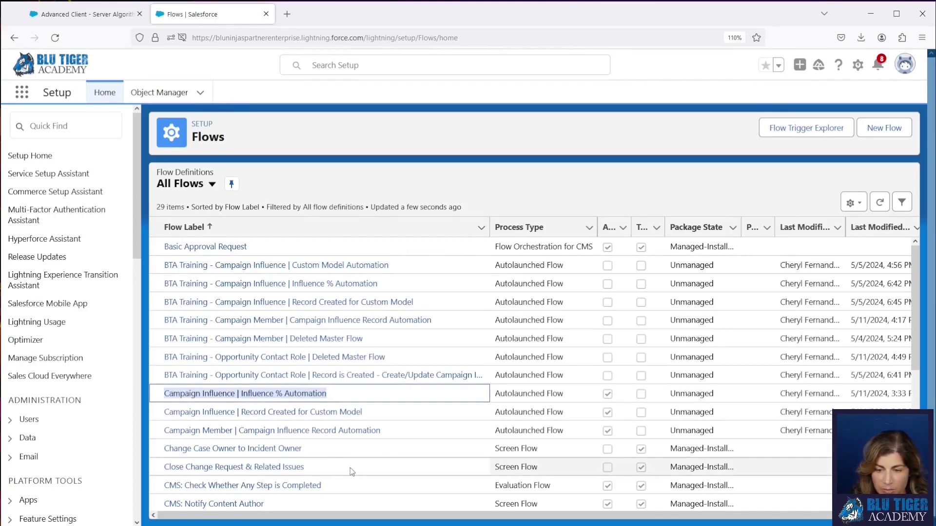
drag(360, 515, 498, 524)
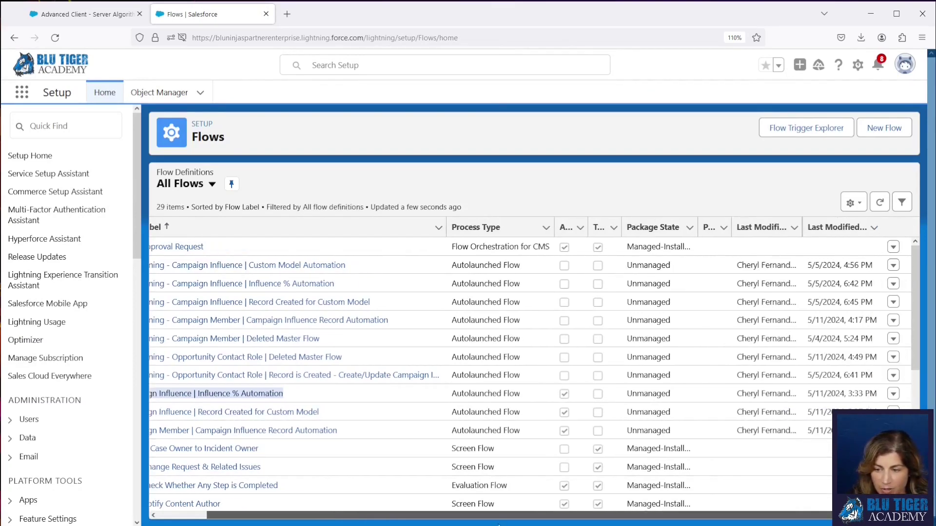
click(893, 393)
click(823, 433)
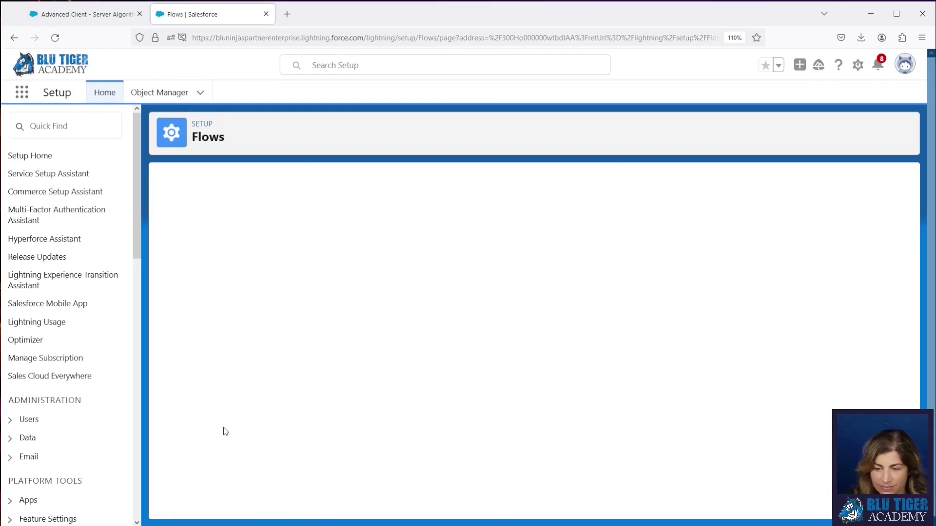
click(176, 409)
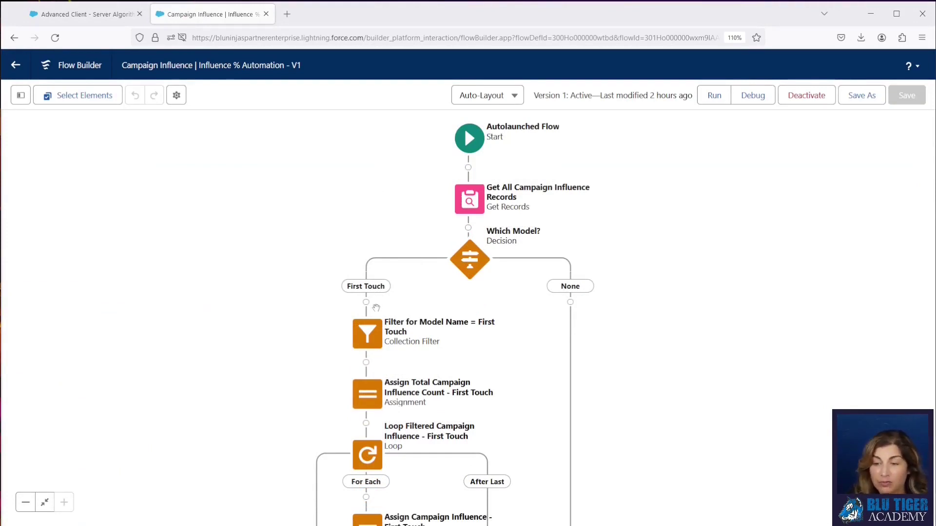
Add a "Last Touch" outcome with API name Last_Touch to the Which Model? decision of the Influence % Automation flow.
double_click(469, 259)
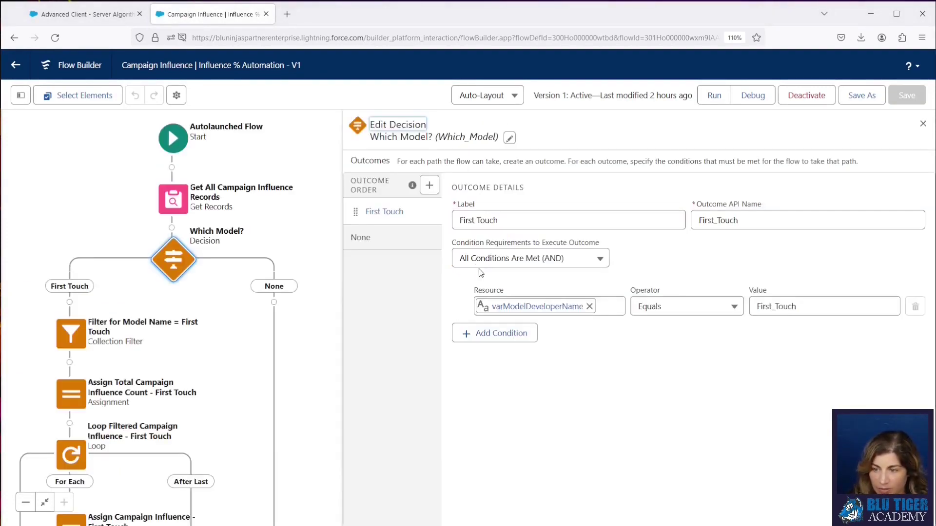
click(429, 184)
text(Last Touch)
key(Tab)
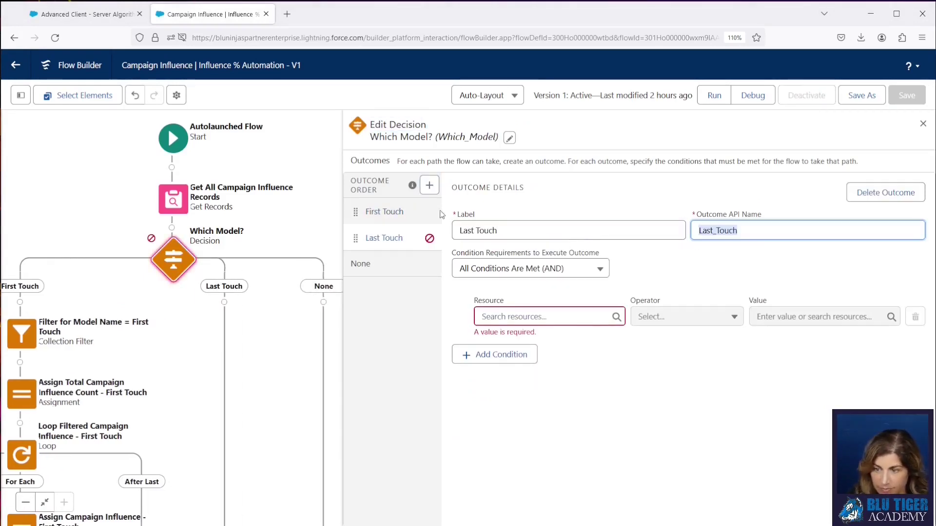
Set the Last Touch outcome's condition to varModelDeveloperName Equals Last_Touch, using the First Touch outcome as reference.
click(384, 211)
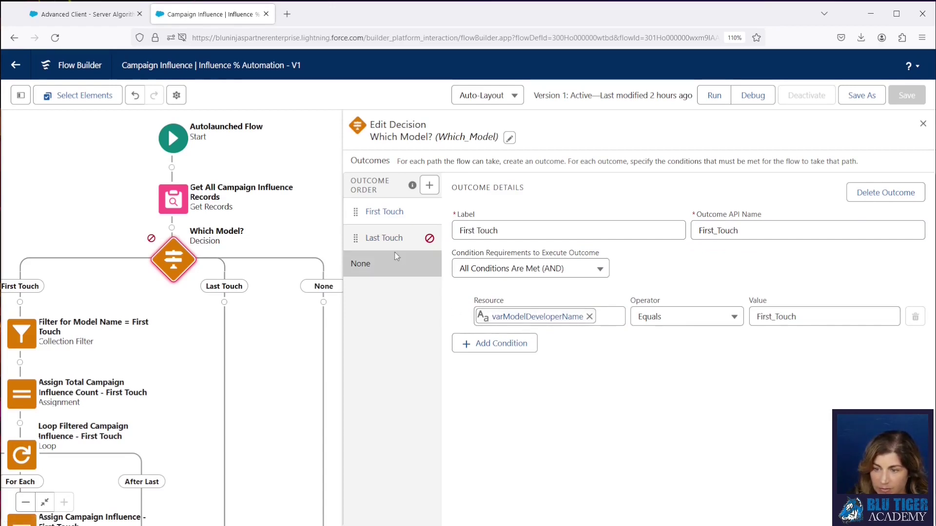
click(384, 238)
click(511, 318)
text(var)
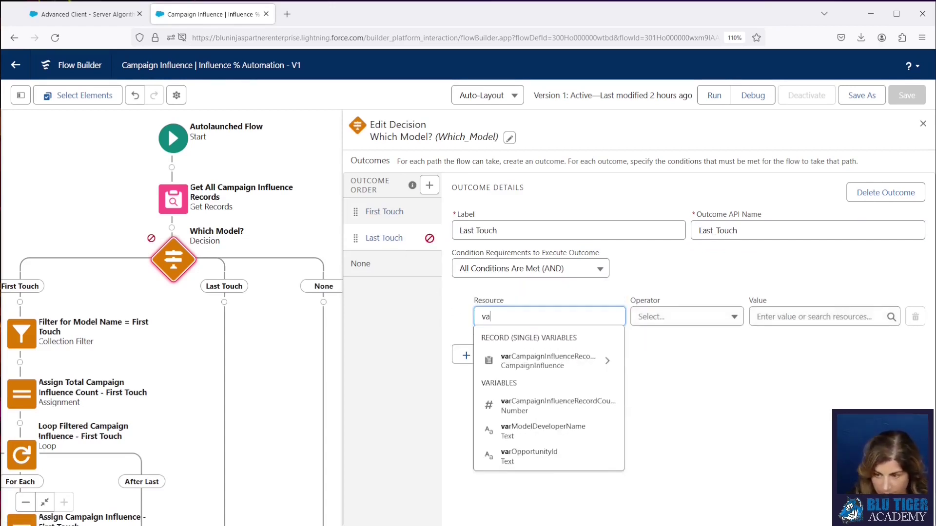
click(536, 425)
text(Last_Touch)
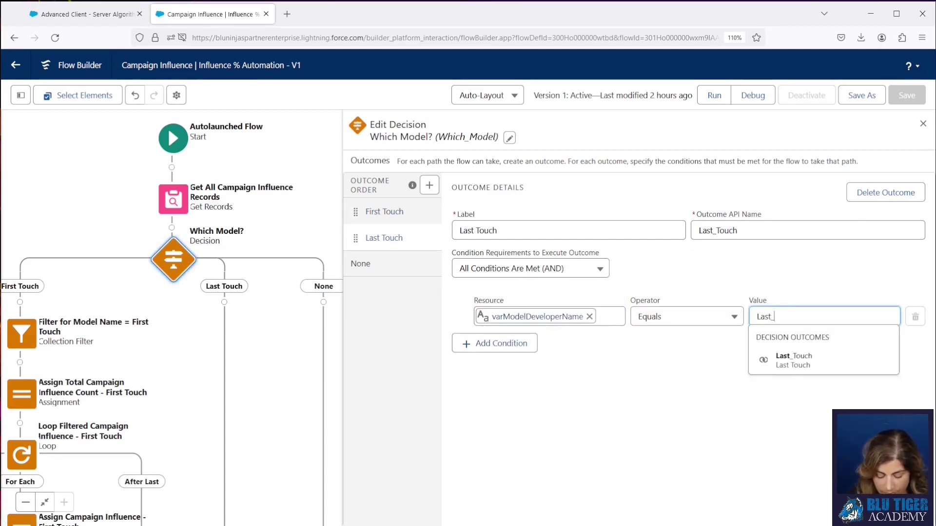
click(597, 388)
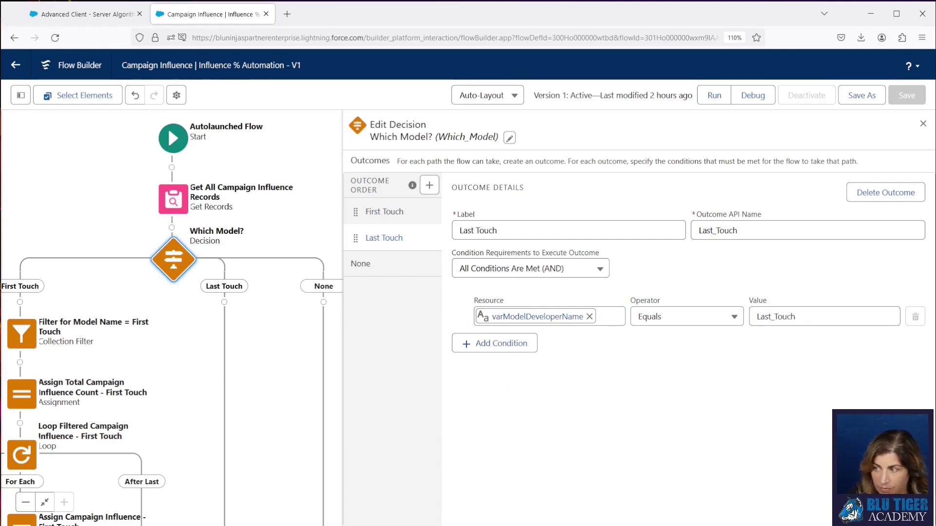
click(923, 124)
Copy the Filter for Model Name = First Touch collection filter and paste it onto the Last Touch path.
drag(452, 342, 720, 295)
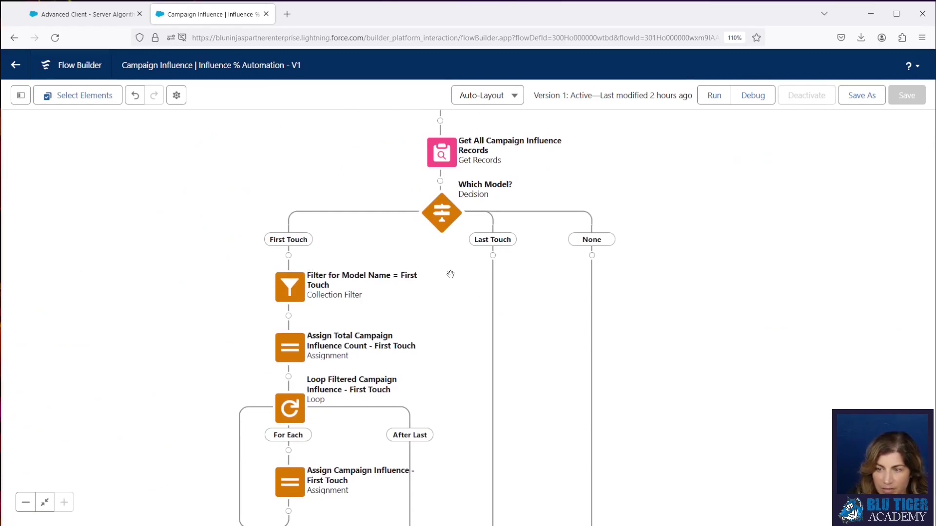
scroll(361, 263, up, 1)
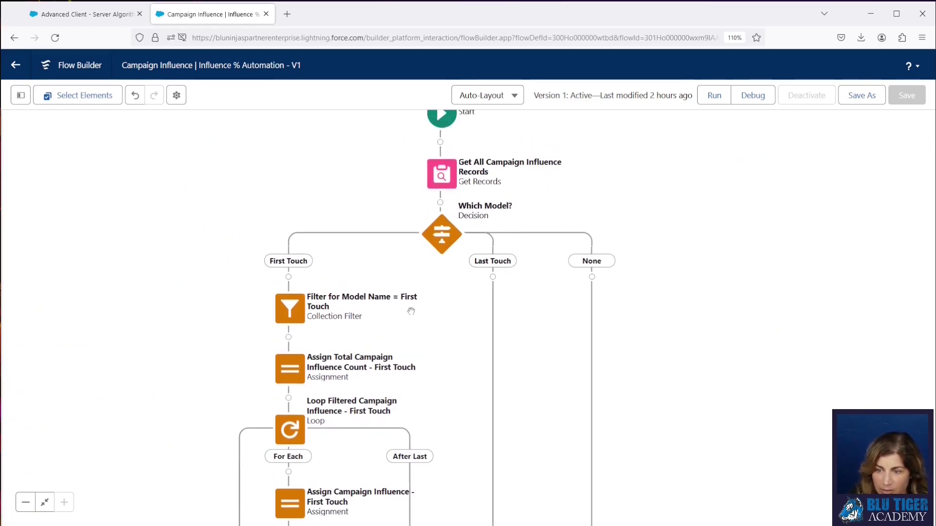
click(291, 309)
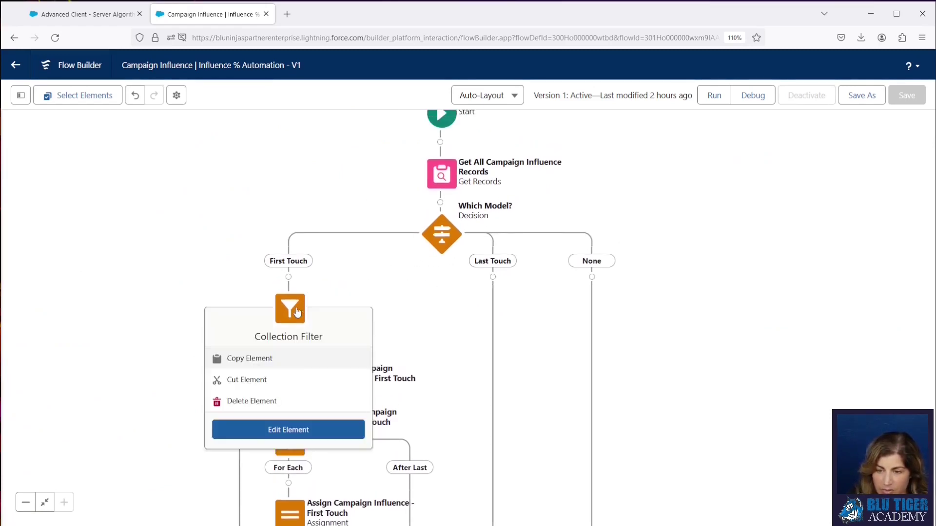
click(296, 360)
click(493, 275)
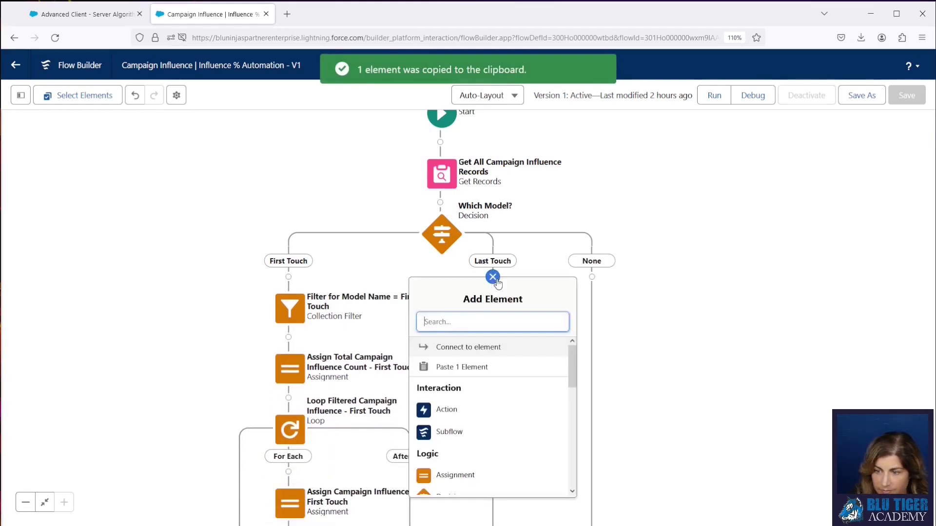
click(472, 366)
Rename the pasted collection filter to "Filter for Model Name = Last Touch" with API name Filter_for_Model_Name_Last_Touch.
double_click(479, 314)
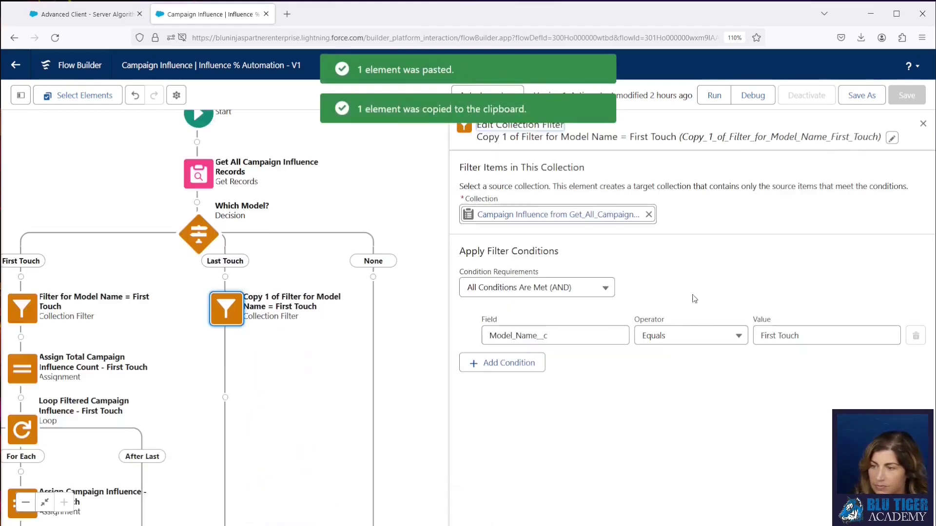
click(892, 138)
drag(506, 182, 439, 182)
key(BackSpace)
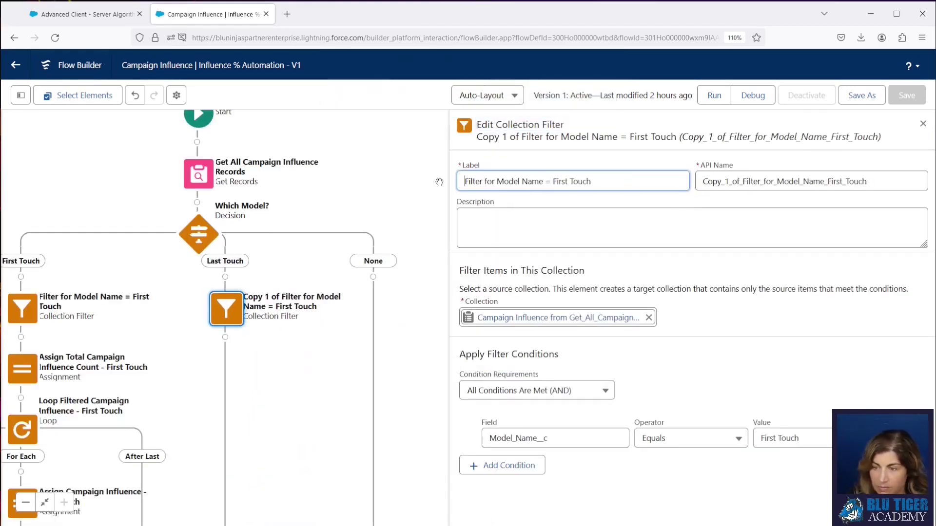
double_click(561, 181)
text(Last)
key(Tab)
key(BackSpace)
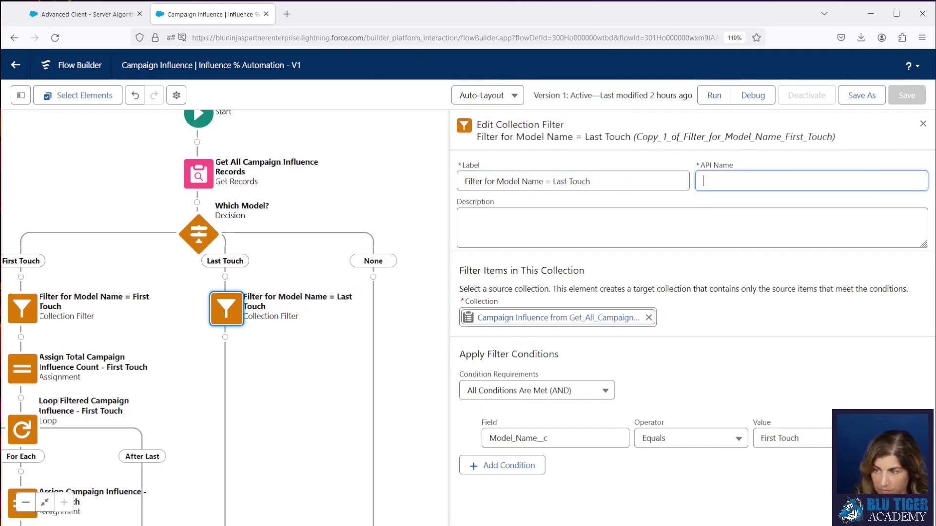
click(598, 174)
key(Tab)
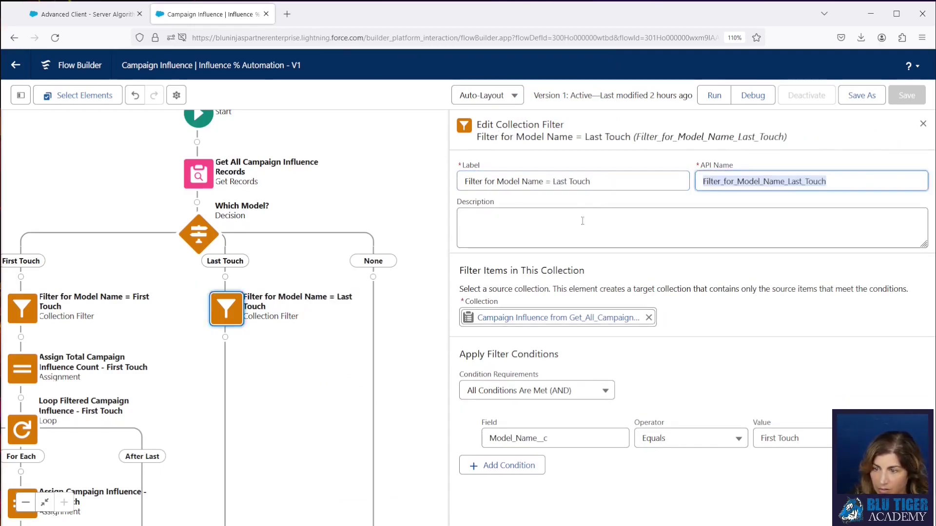
Set the Model_Name__c condition value of the Last Touch collection filter to "Last Touch".
double_click(767, 439)
text(Last)
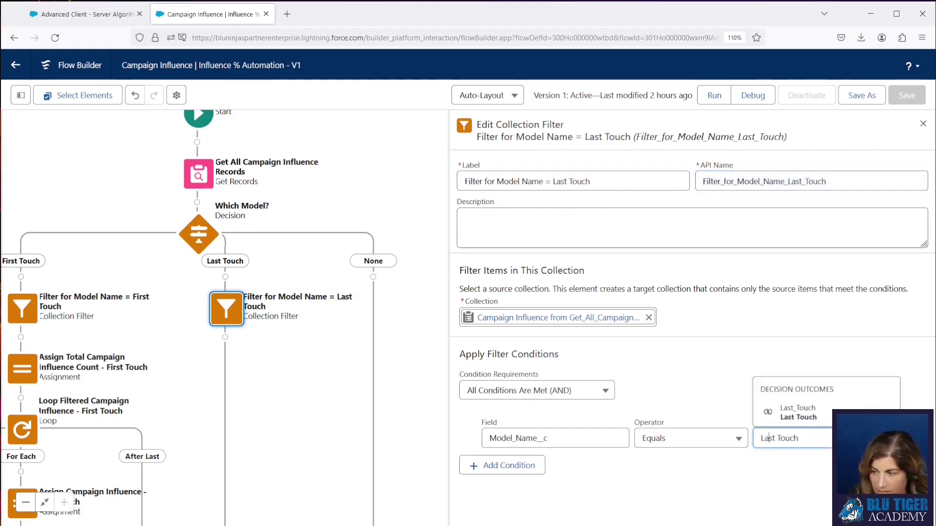
click(700, 400)
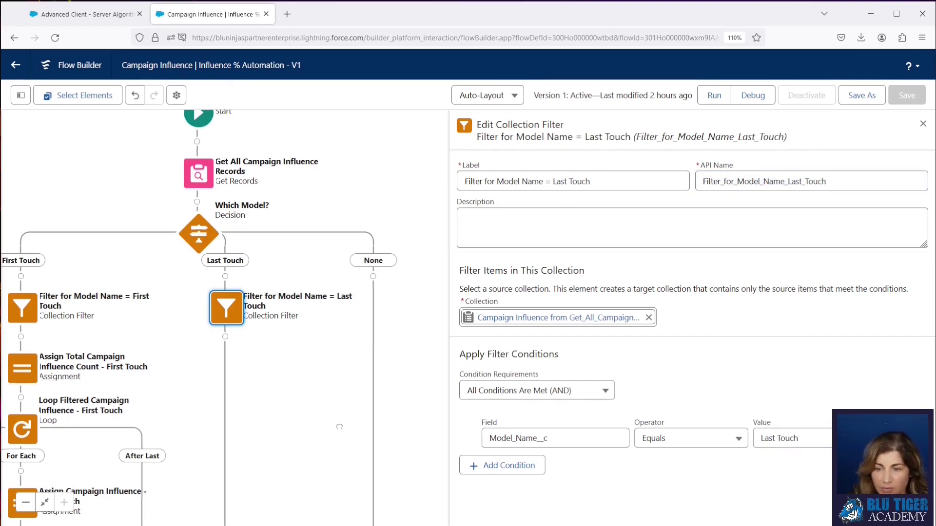
Copy the Assign Total Campaign Influence Count - First Touch assignment and paste it below the Last Touch collection filter.
drag(349, 419, 348, 353)
scroll(349, 354, left, 3)
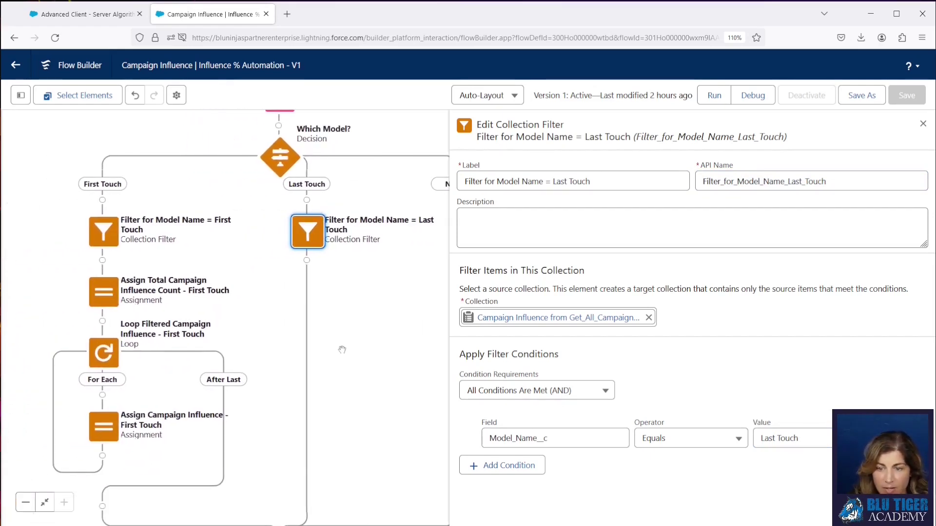
click(105, 297)
click(88, 343)
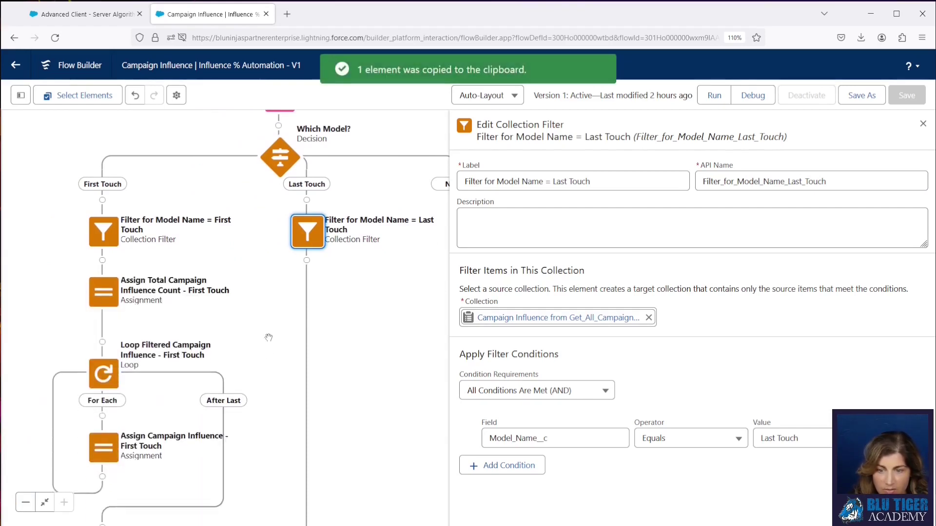
click(307, 260)
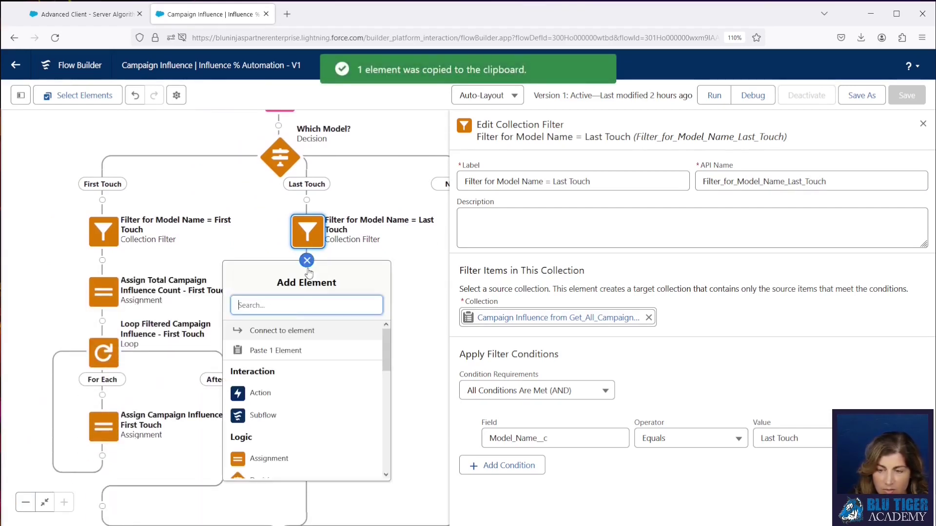
click(289, 351)
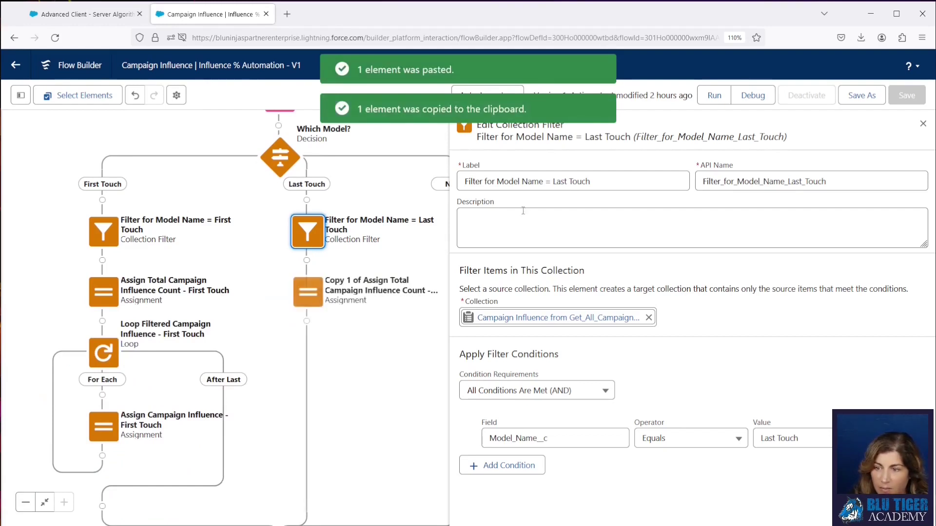
Rename the pasted assignment to "Assign Total Campaign Influence Count - Last Touch" with API name Assign_Total_Campaign_Influence_Count_Last_Touch.
click(321, 294)
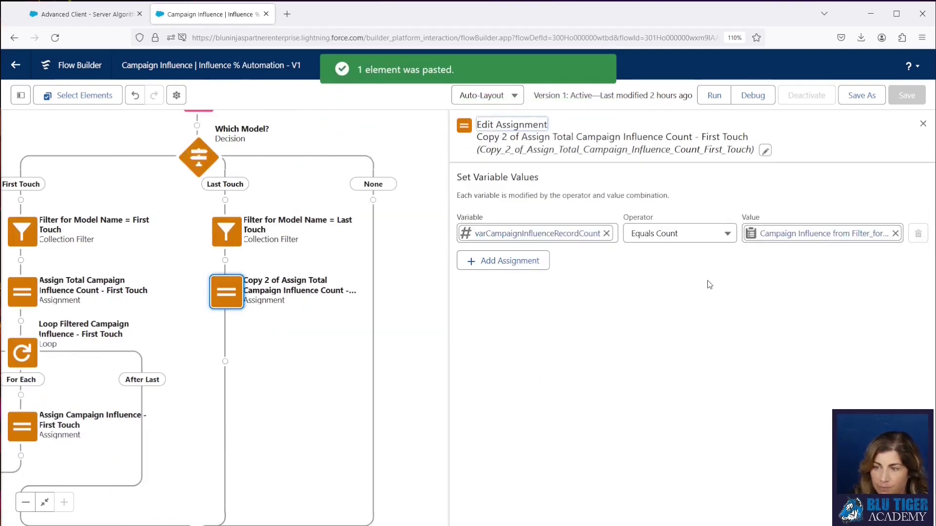
click(763, 150)
key(BackSpace)
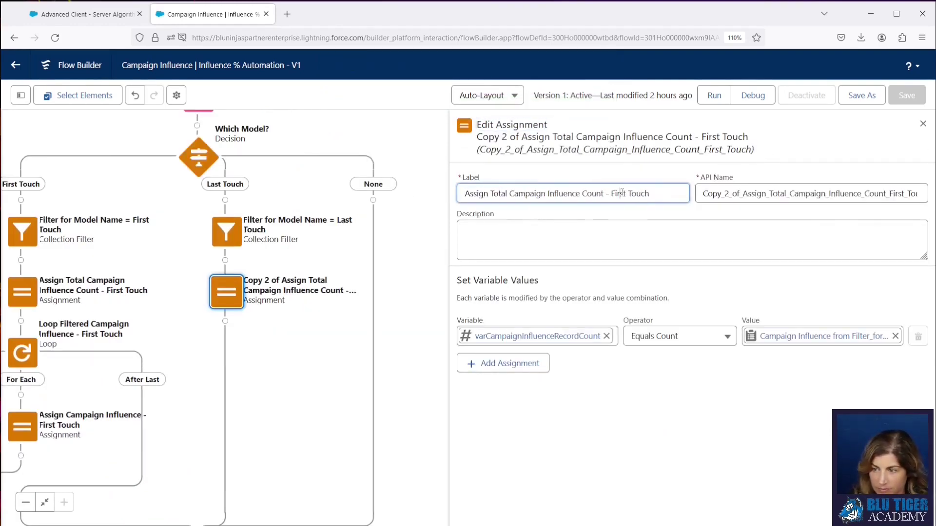
double_click(620, 193)
key(BackSpace)
text(Last)
key(Tab)
key(BackSpace)
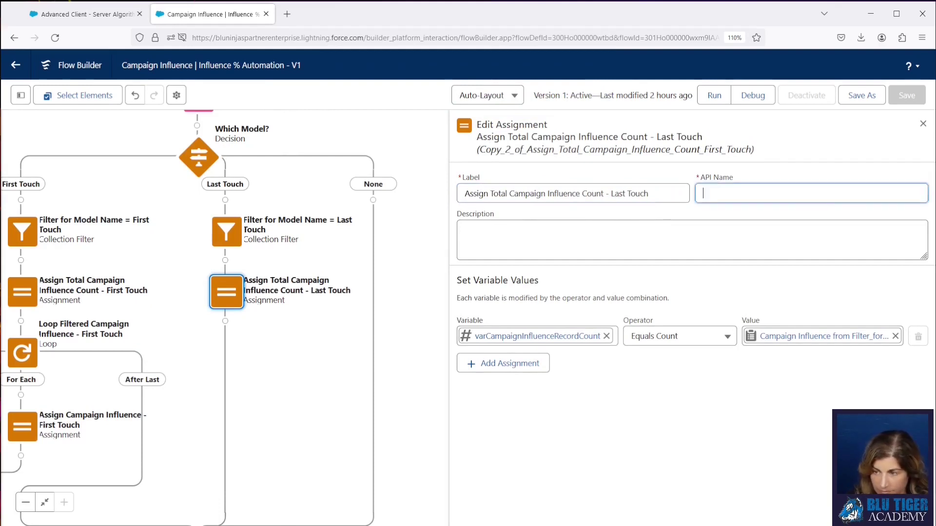
click(645, 202)
key(Tab)
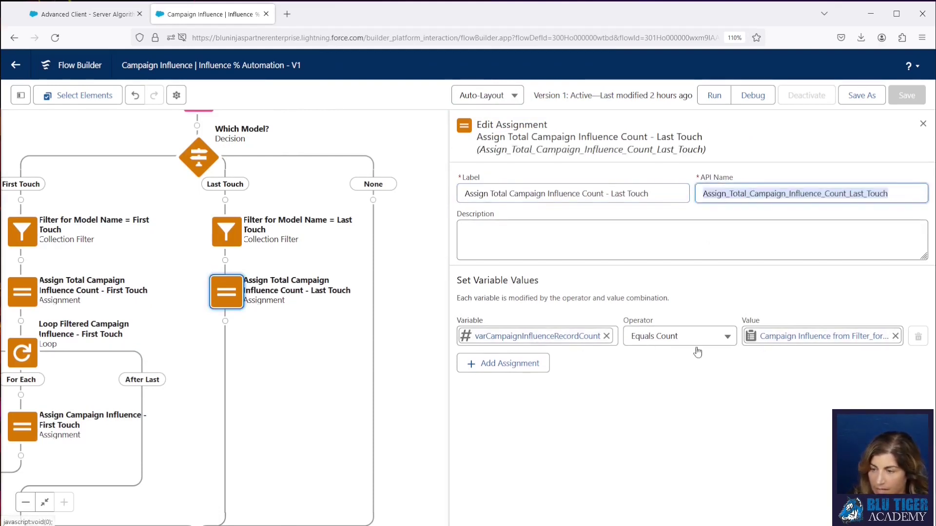
Change the value counted into varCampaignInfluenceRecordCount to the Filter_for_Model_Name_Last_Touch collection.
click(771, 340)
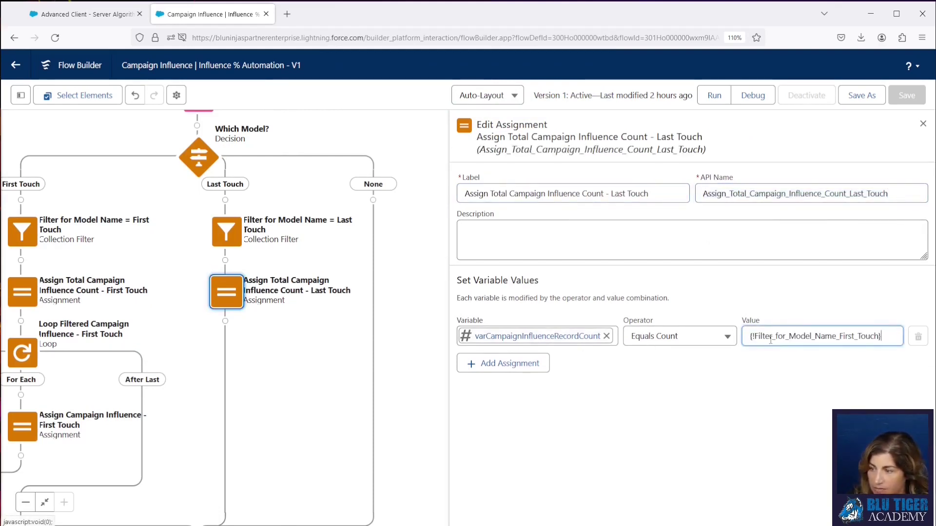
click(849, 339)
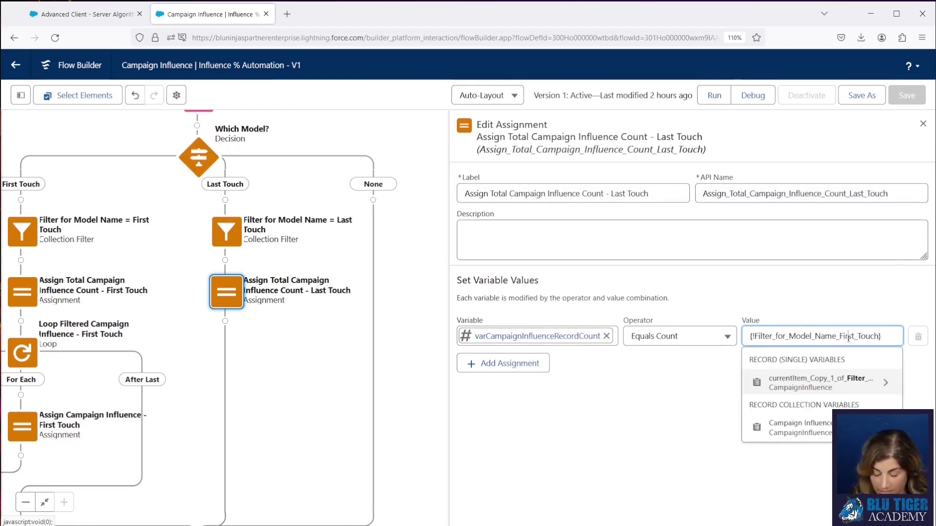
key(BackSpace)
key(BackSpace)
key(BackSpace)
text(La)
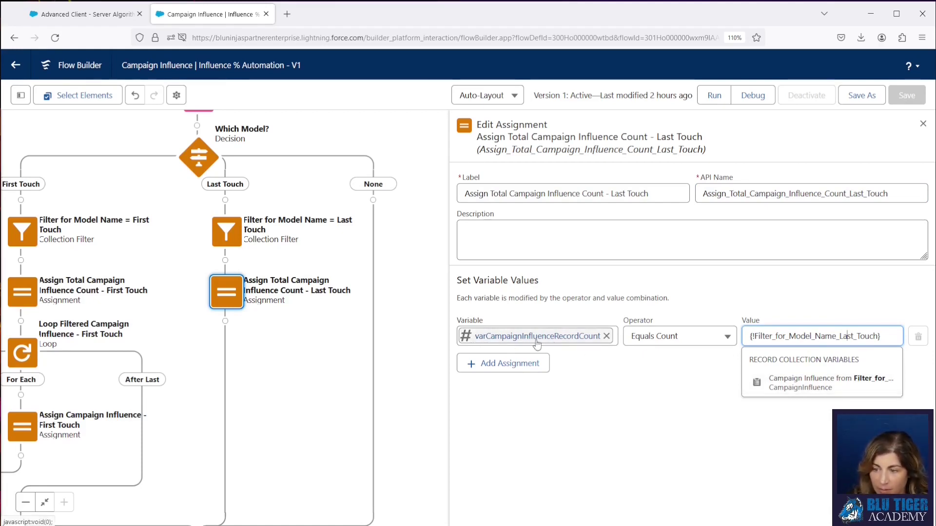
click(277, 391)
Copy the Loop Filtered Campaign Influence - First Touch loop and paste it below the Last Touch count assignment.
drag(253, 390, 367, 393)
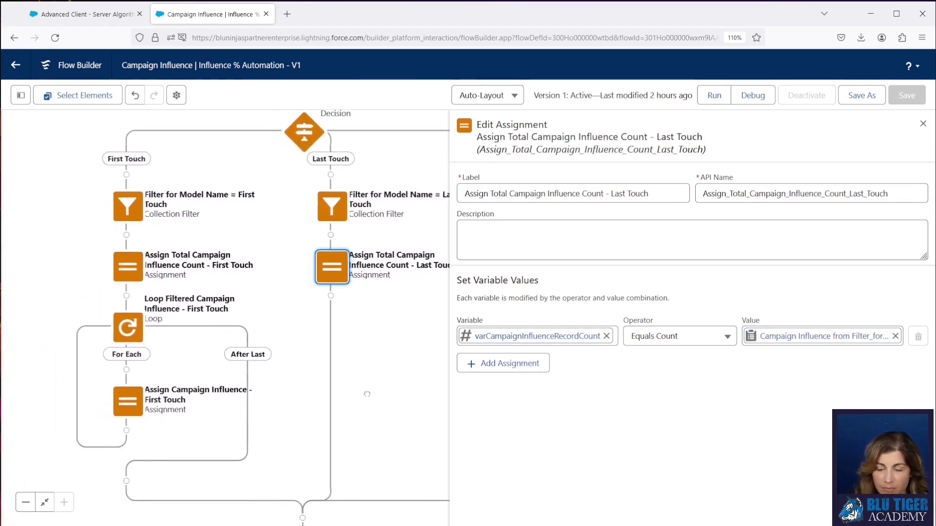
click(134, 333)
click(98, 380)
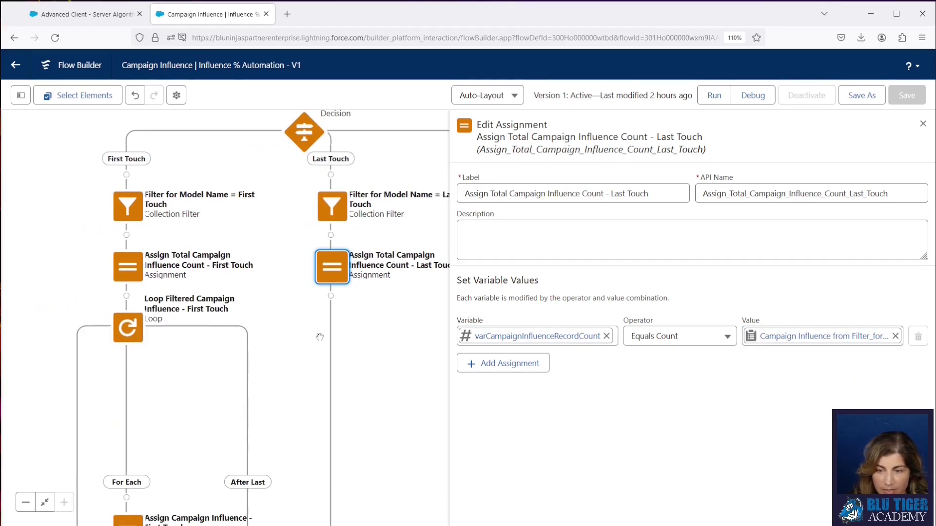
click(329, 296)
click(293, 386)
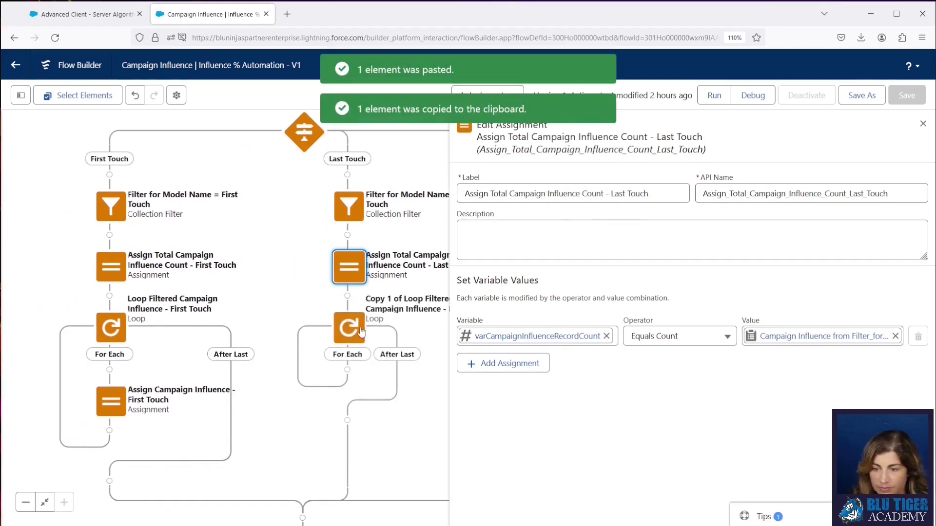
Rename the pasted loop to "Loop Filtered Campaign Influence - Last Touch" with API name Loop_Filtered_Campaign_Influence_Last_Touch.
click(829, 151)
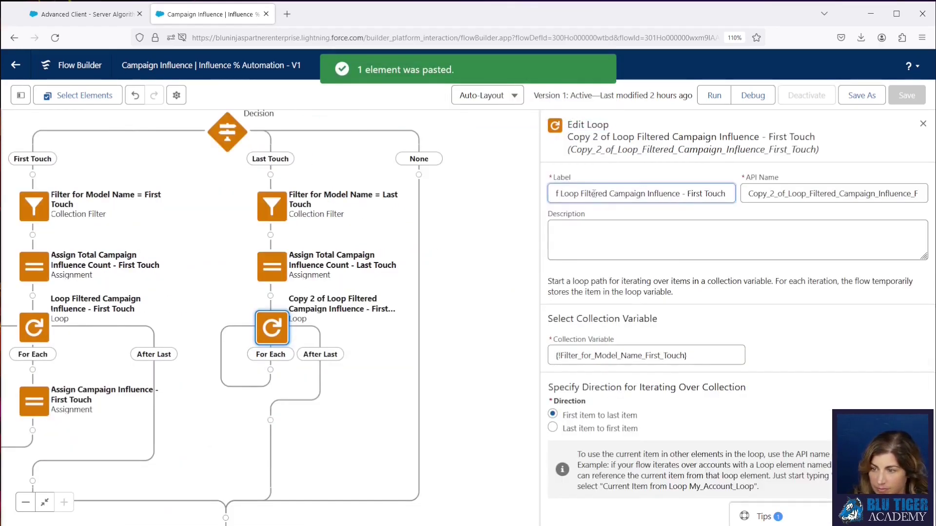
click(559, 193)
key(BackSpace)
key(BackSpace)
key(BackSpace)
key(BackSpace)
key(BackSpace)
key(BackSpace)
key(BackSpace)
key(BackSpace)
key(BackSpace)
key(BackSpace)
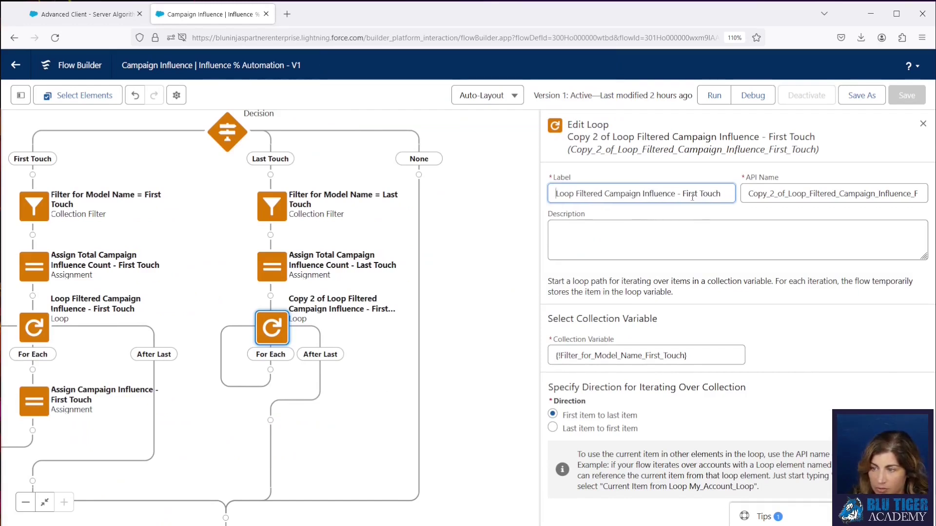
click(692, 193)
key(BackSpace)
key(BackSpace)
key(BackSpace)
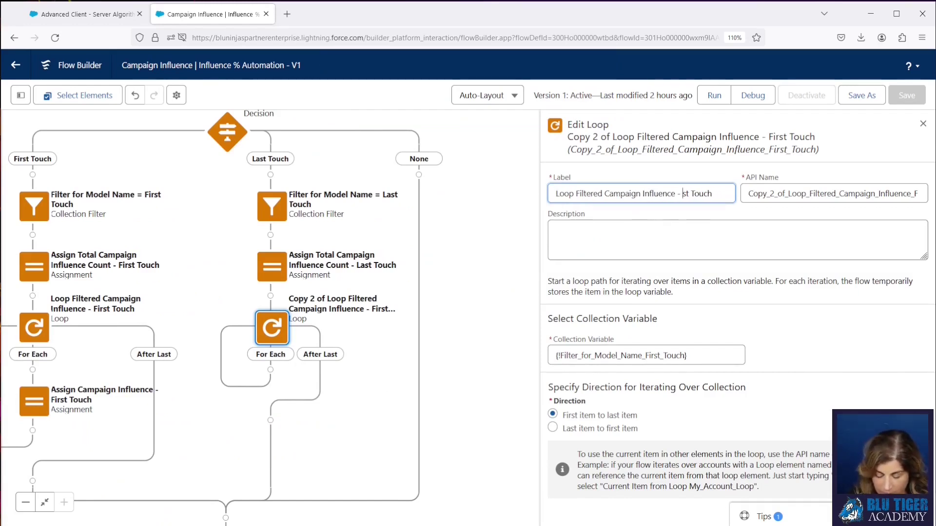
text(La)
key(Tab)
key(BackSpace)
key(Tab)
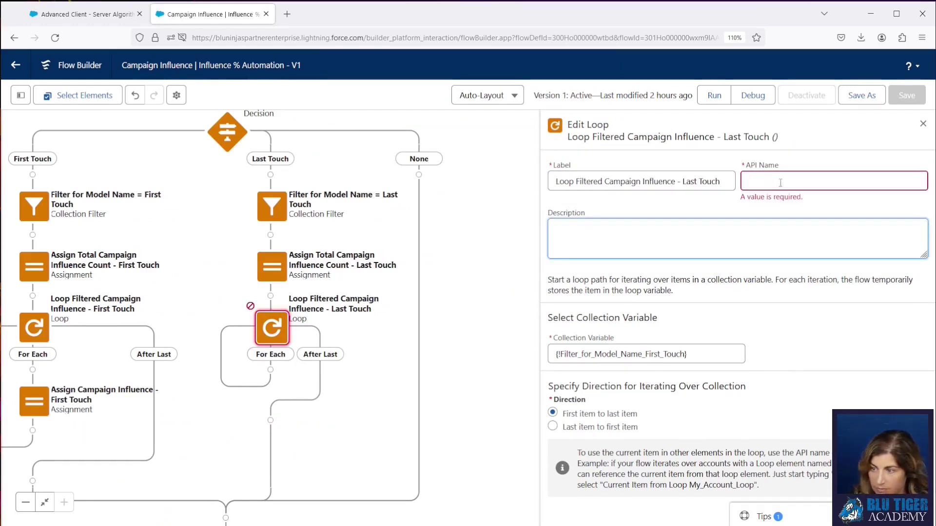
click(727, 185)
key(Tab)
Set the Last Touch loop's collection variable to {!Filter_for_Model_Name_Last_Touch}.
click(653, 356)
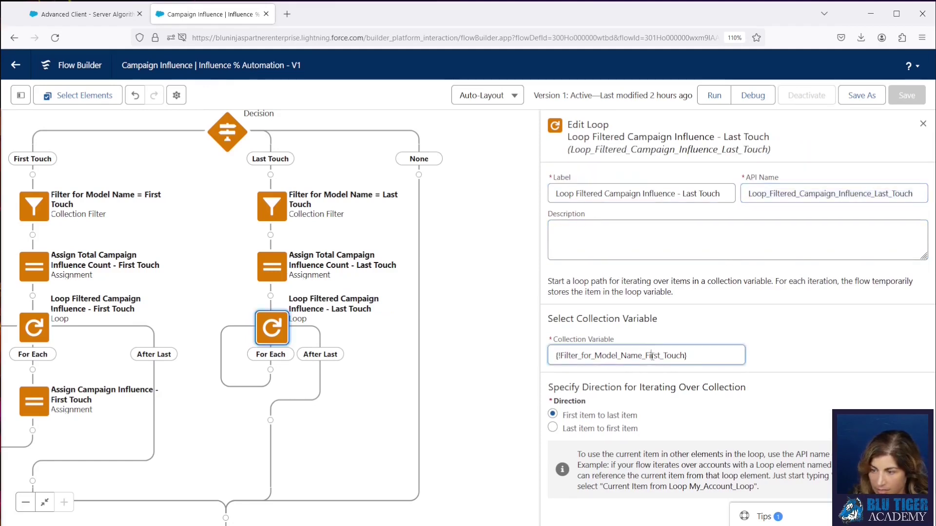
key(BackSpace)
key(BackSpace)
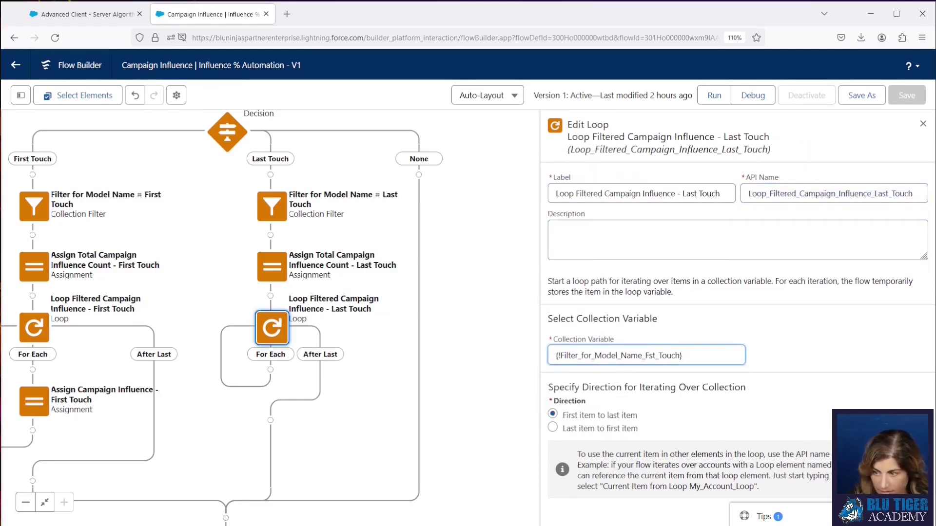
key(BackSpace)
text(La)
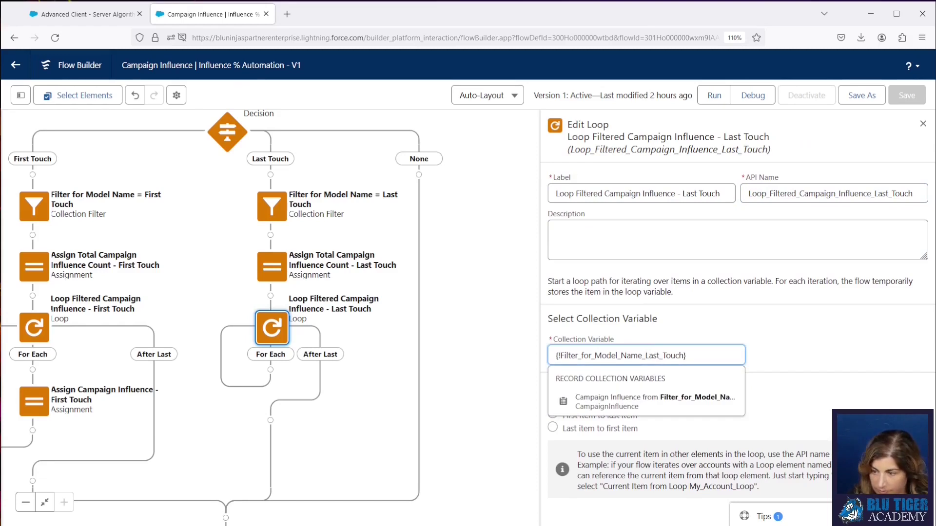
Accept the Last Touch filter collection for the loop and paste a copy of the Assign Campaign Influence - First Touch assignment into its For Each path.
click(650, 401)
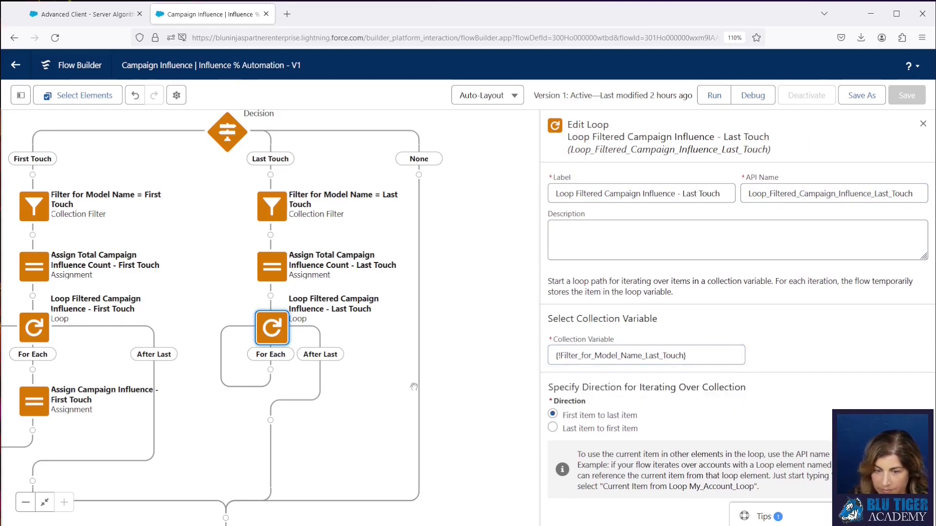
drag(175, 445, 267, 399)
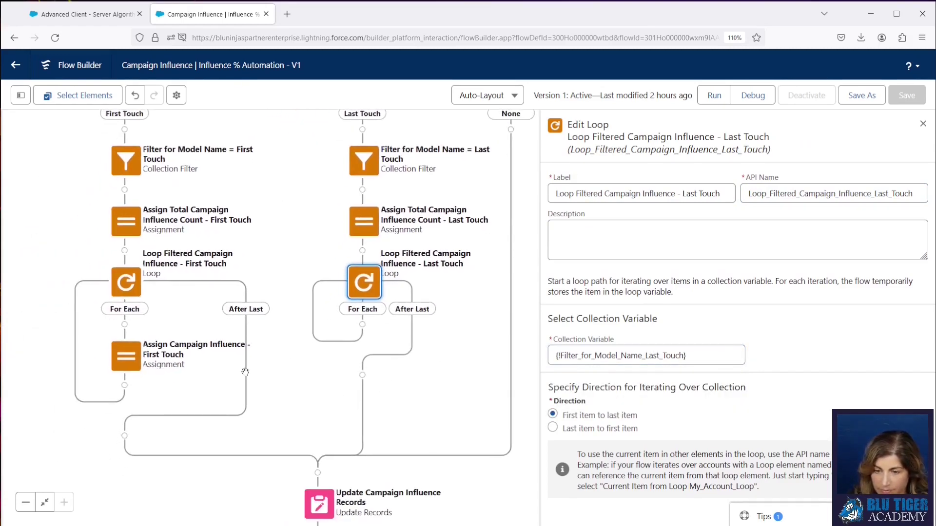
click(126, 359)
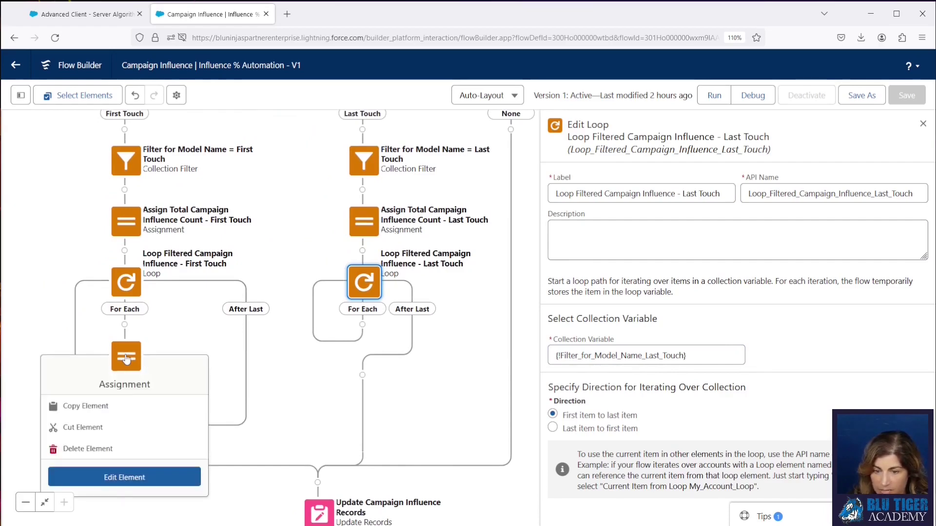
click(125, 474)
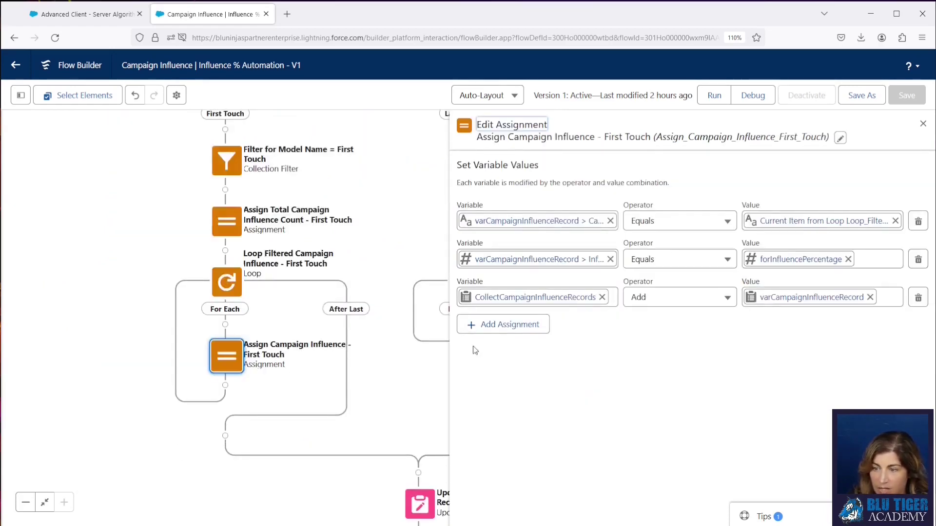
drag(419, 423, 343, 429)
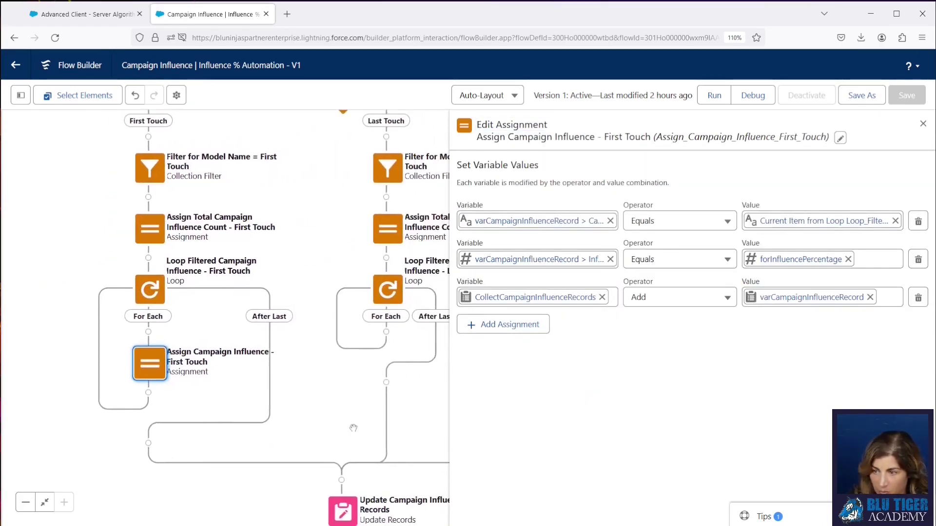
click(197, 384)
click(115, 414)
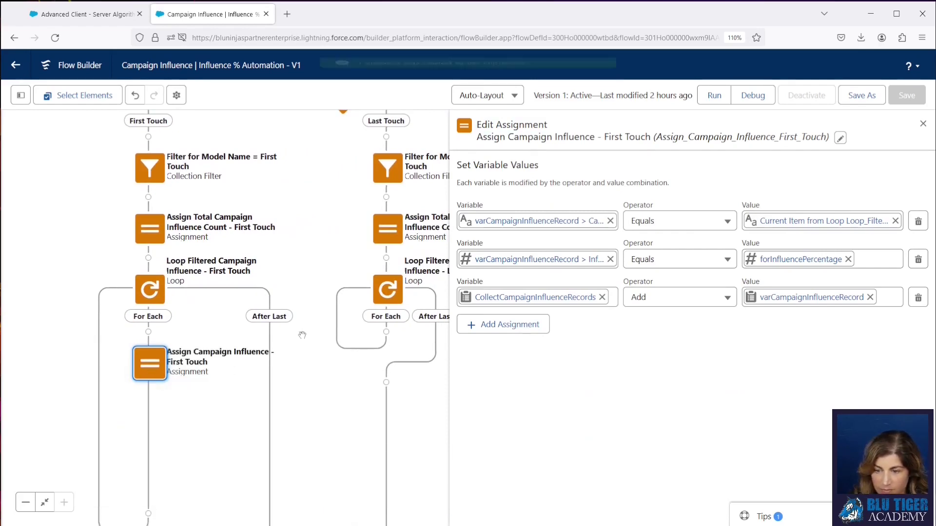
click(386, 333)
click(344, 422)
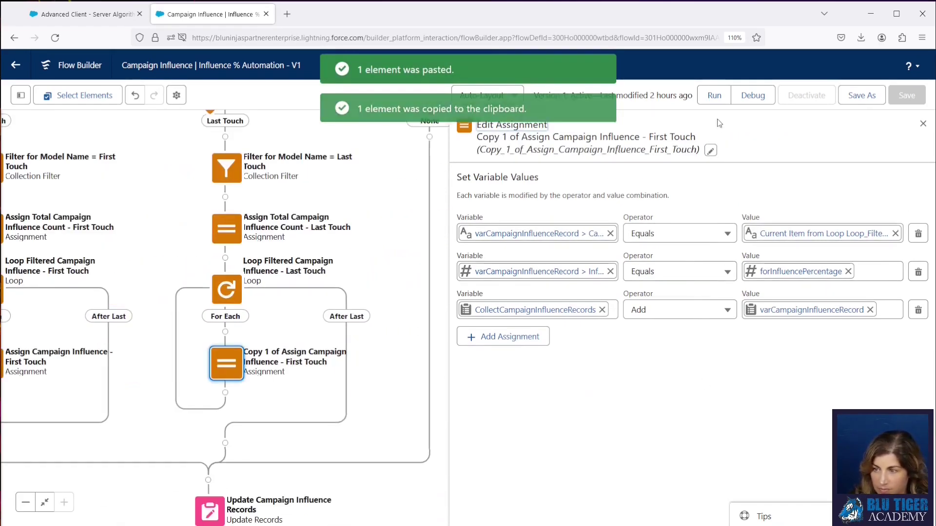
Rename the pasted assignment to "Assign Campaign Influence - Last Touch" with API name Assign_Campaign_Influence_Last_Touch.
click(710, 150)
drag(502, 195, 461, 199)
key(BackSpace)
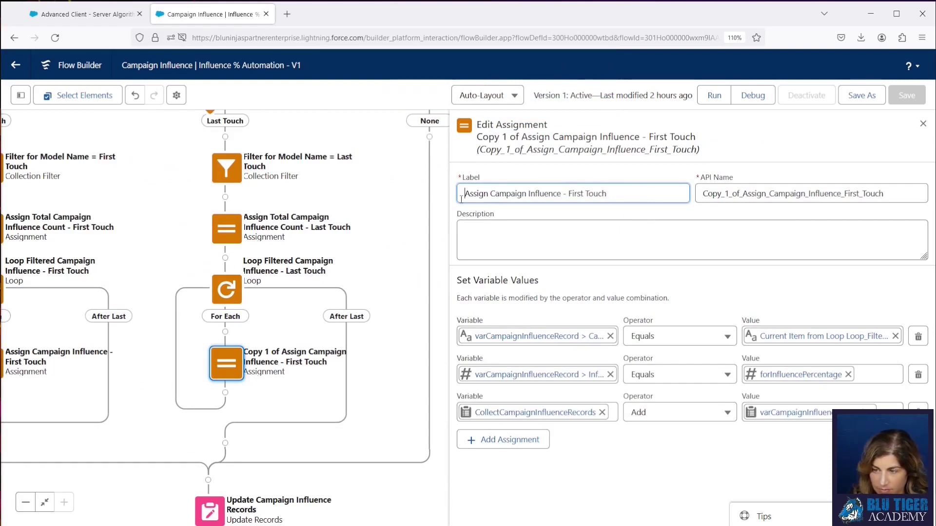
double_click(576, 194)
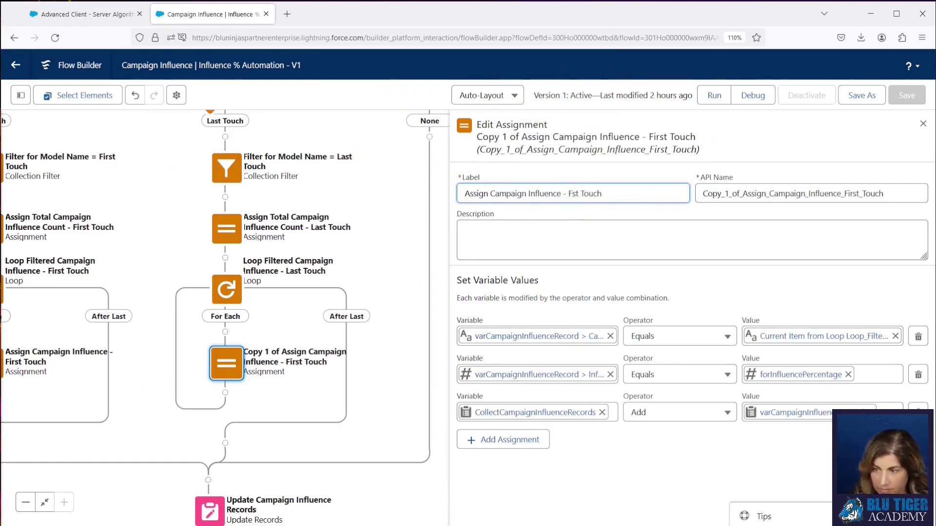
text(Last)
key(Tab)
key(BackSpace)
key(shift+Tab)
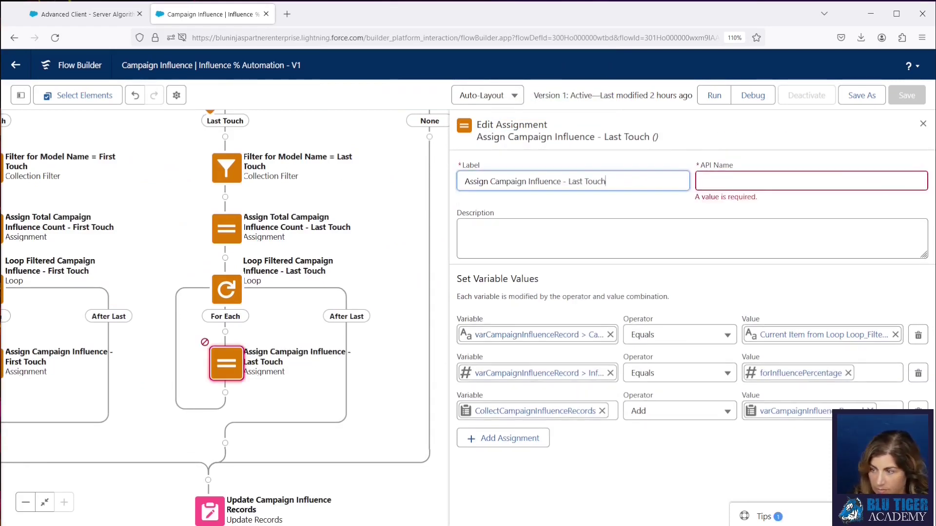
key(Tab)
Set the value assigned to varCampaignInfluenceRecord's Id to the Id of the current item from Loop_Filtered_Campaign_Influence_Last_Touch.
click(522, 325)
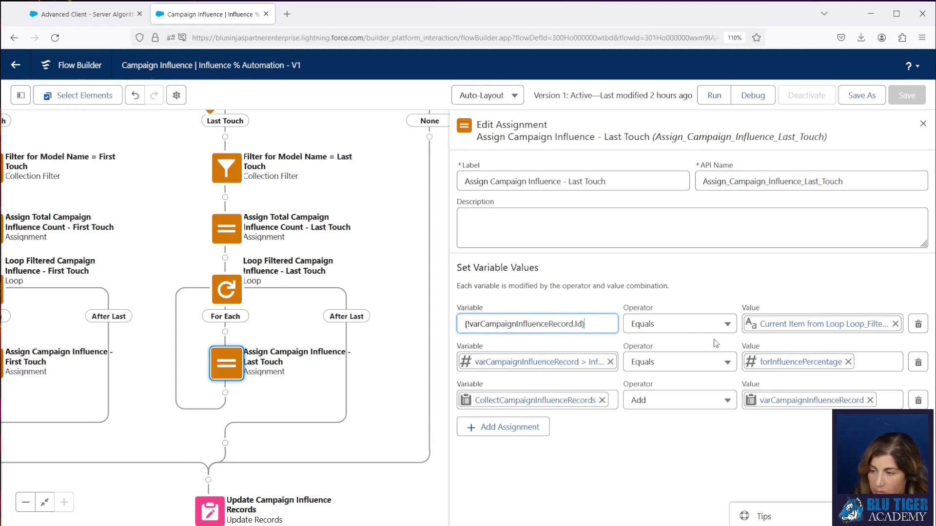
click(779, 323)
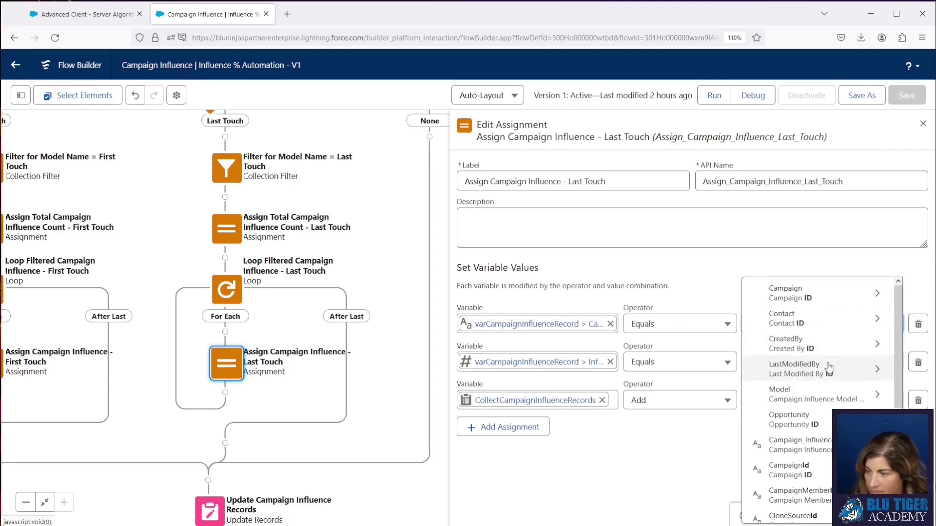
click(735, 280)
click(811, 324)
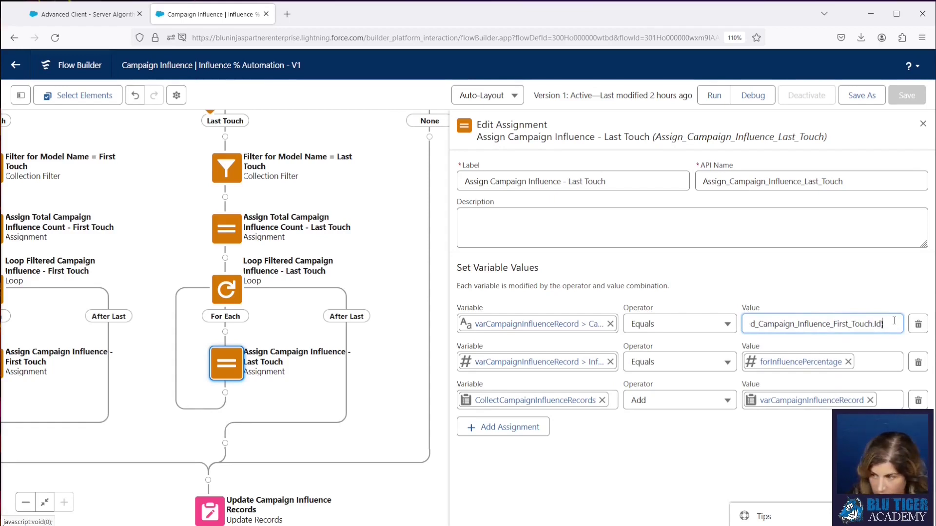
key(ctrl+a)
text(filter)
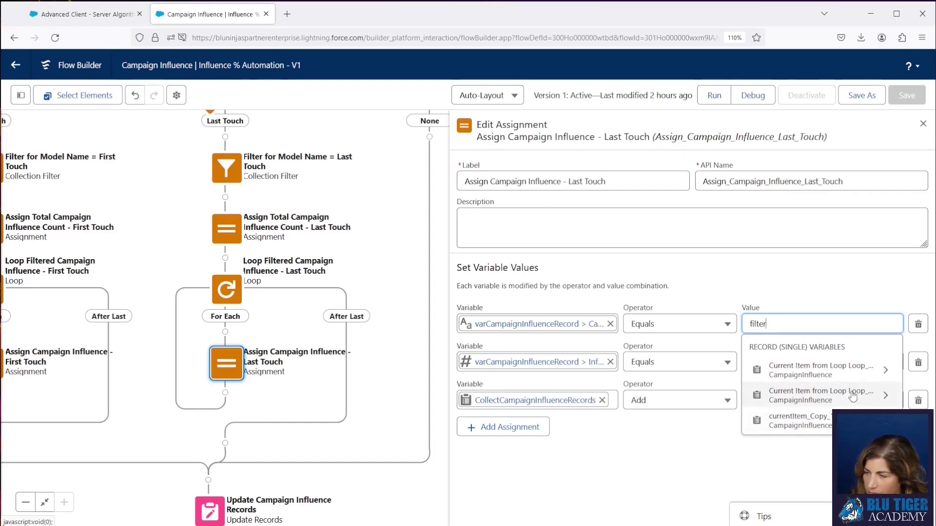
click(852, 396)
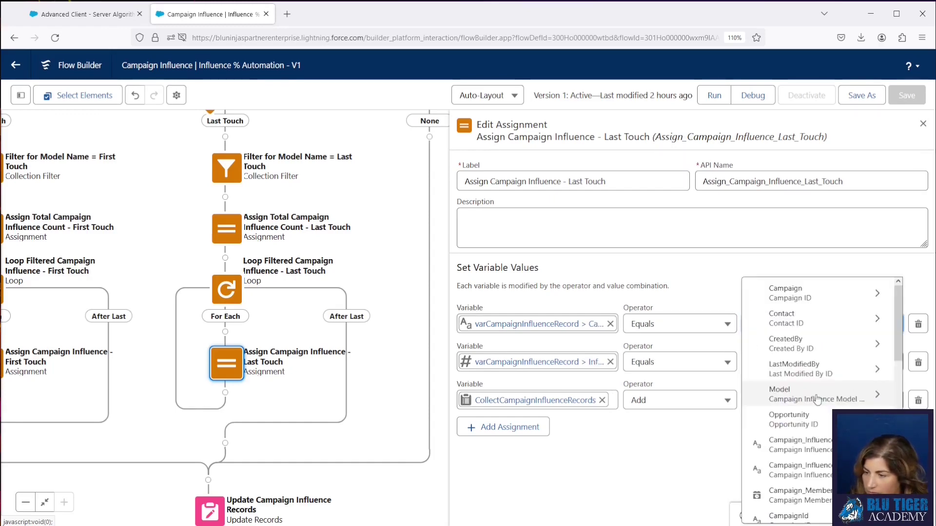
scroll(816, 398, down, 2)
scroll(816, 397, down, 5)
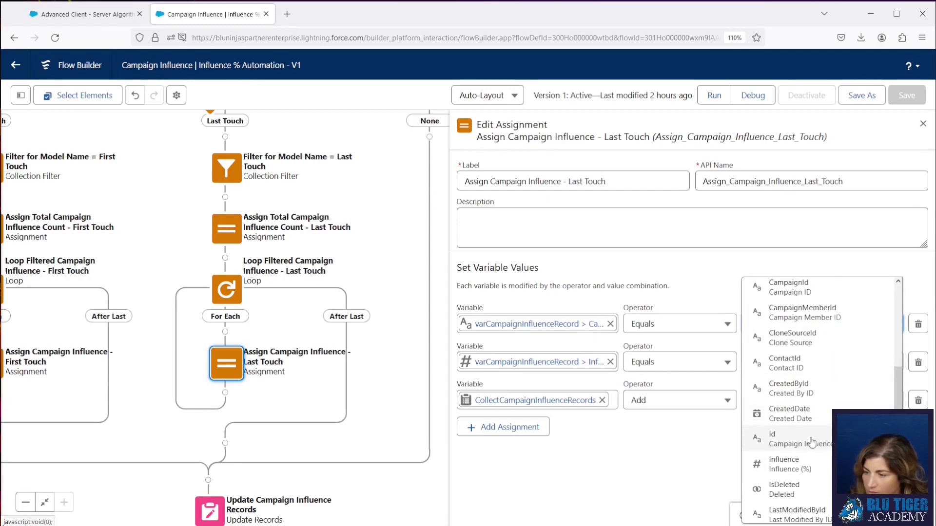
click(811, 442)
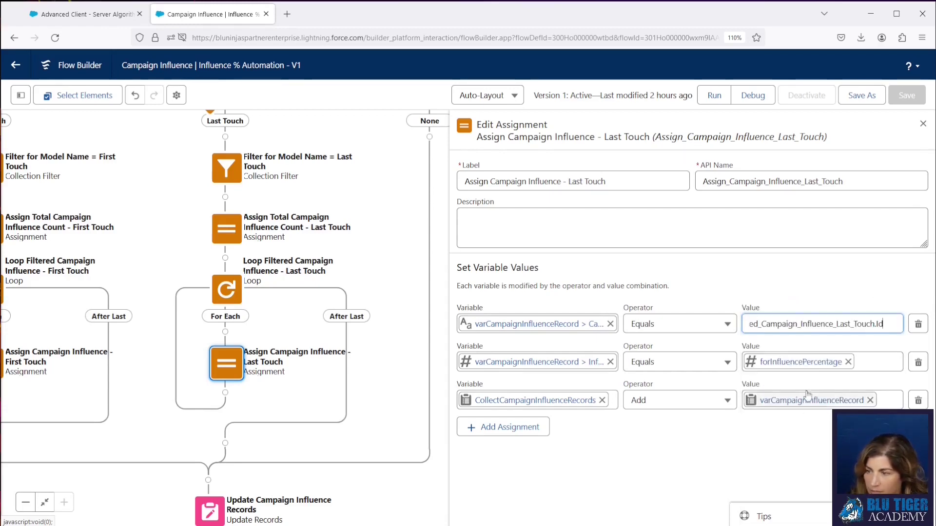
Check the full resource reference used as the value in the assignment's first row.
click(781, 325)
click(692, 273)
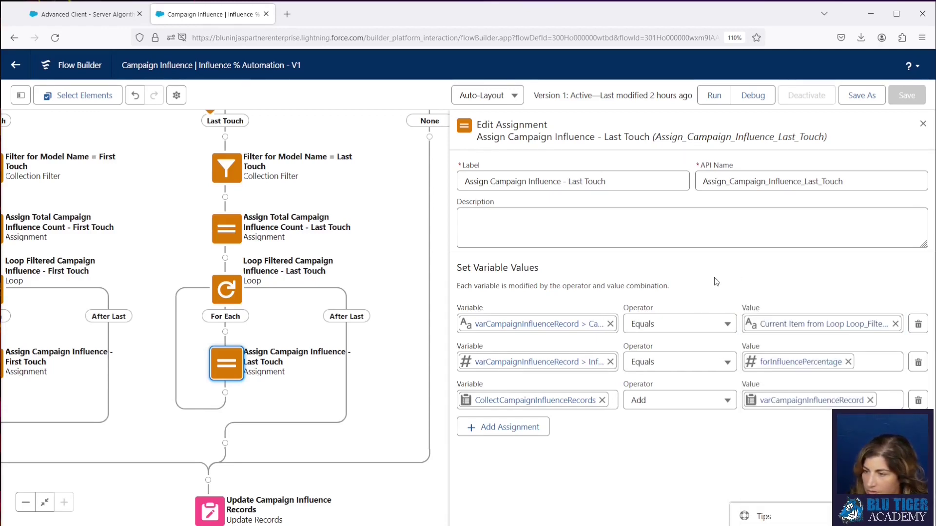
click(782, 325)
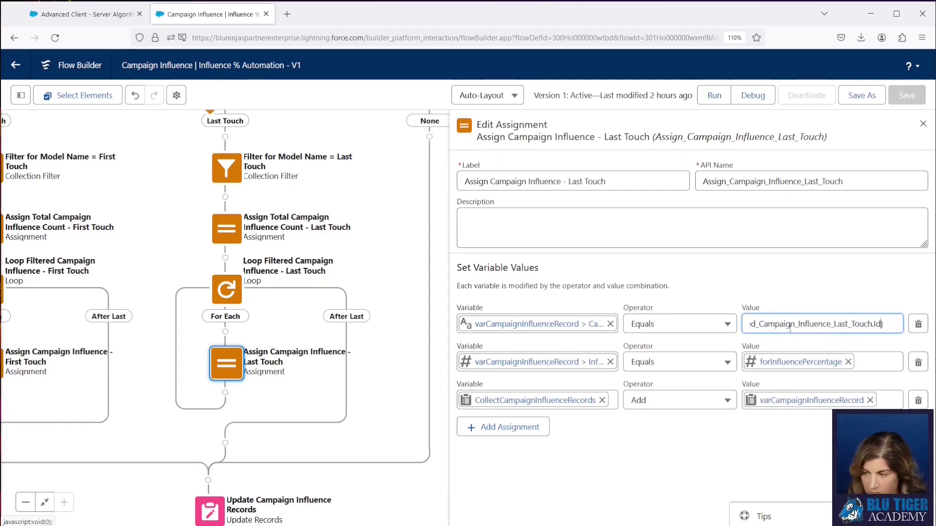
key(Home)
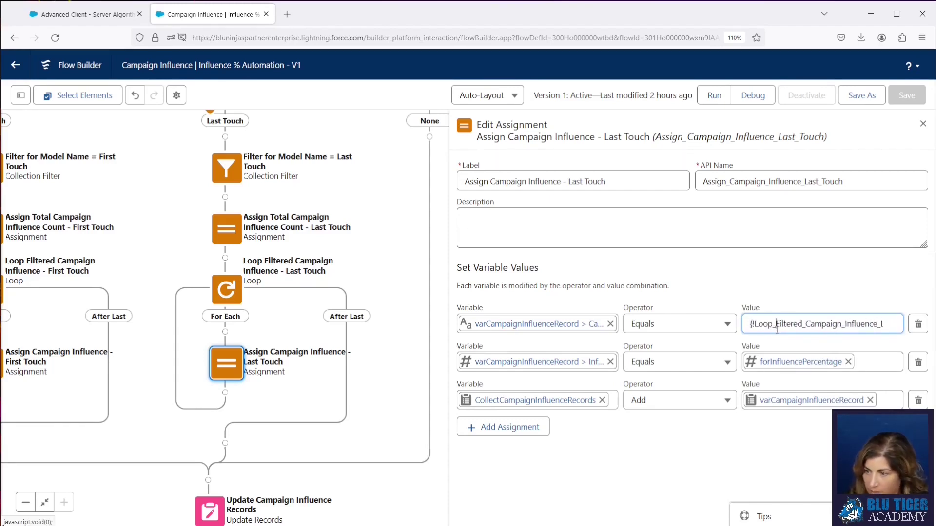
key(End)
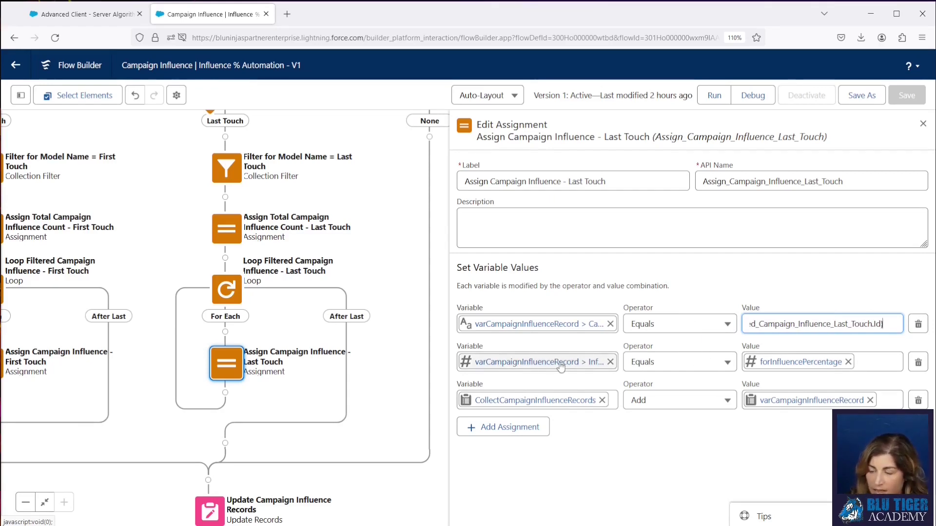
click(716, 459)
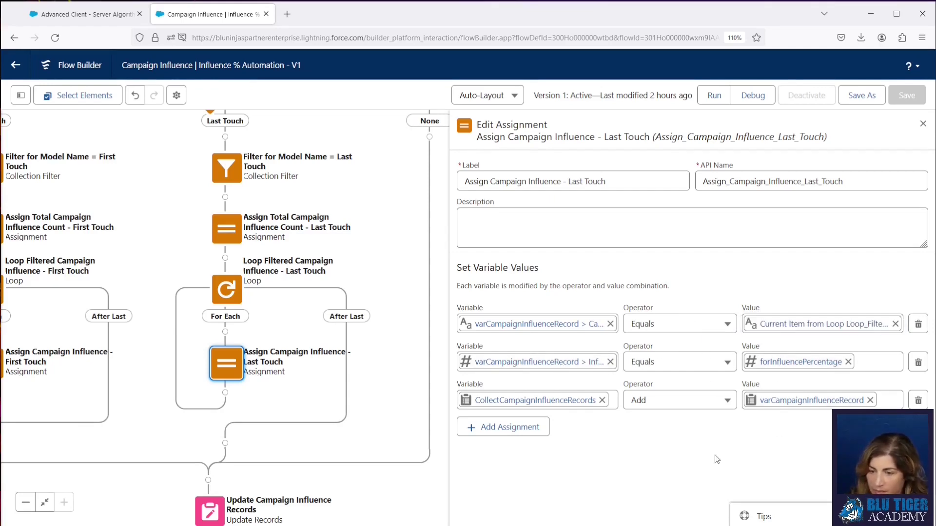
Save the Influence % Automation flow as a new version and activate it.
click(861, 95)
click(675, 380)
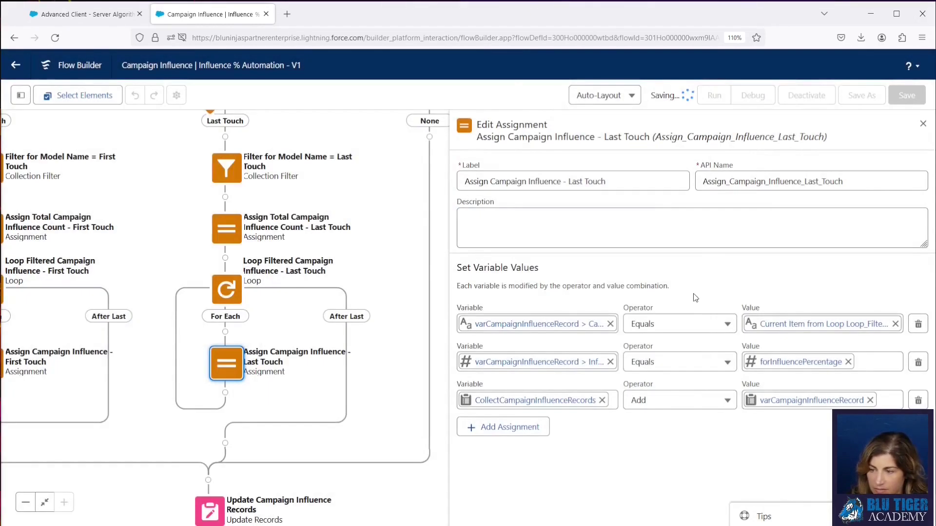
click(794, 97)
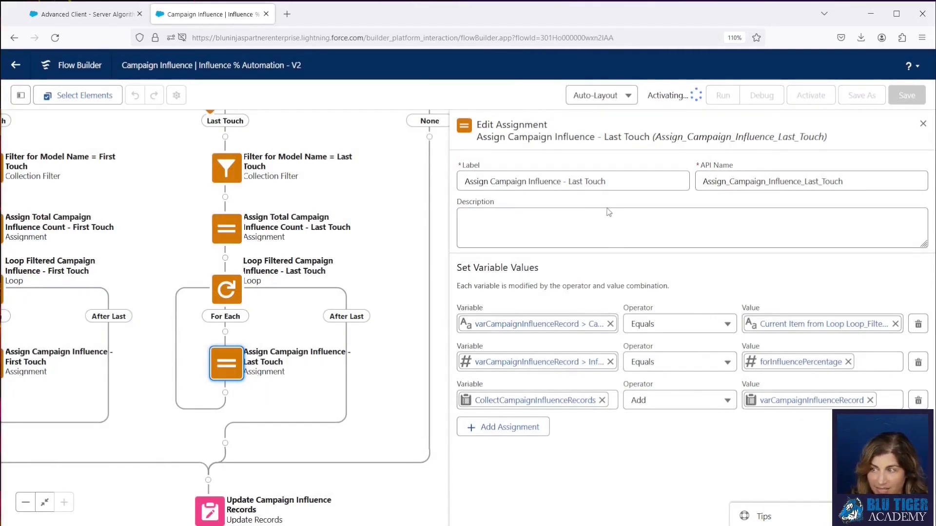
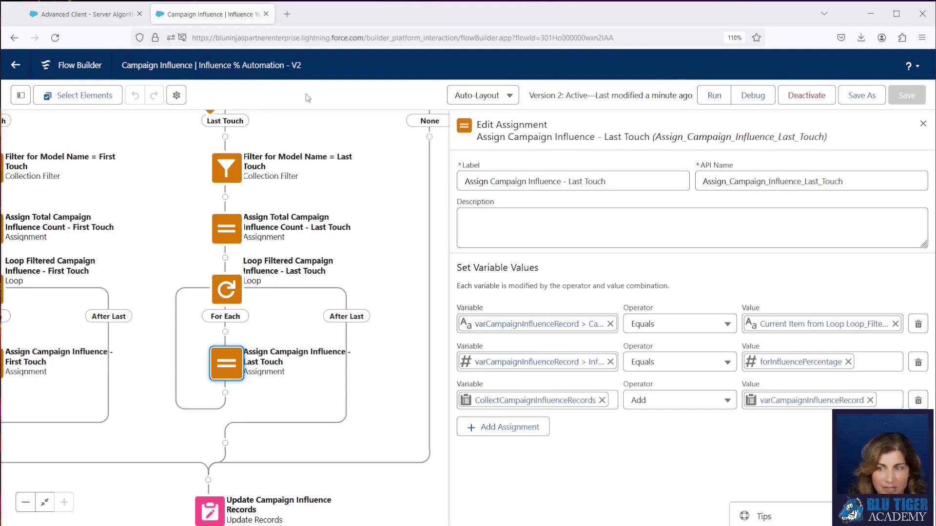
Add the Hawthorne Diagnostics contact as a contact role on the Advanced Client - Server Algorithm opportunity, without a primary contact.
click(83, 14)
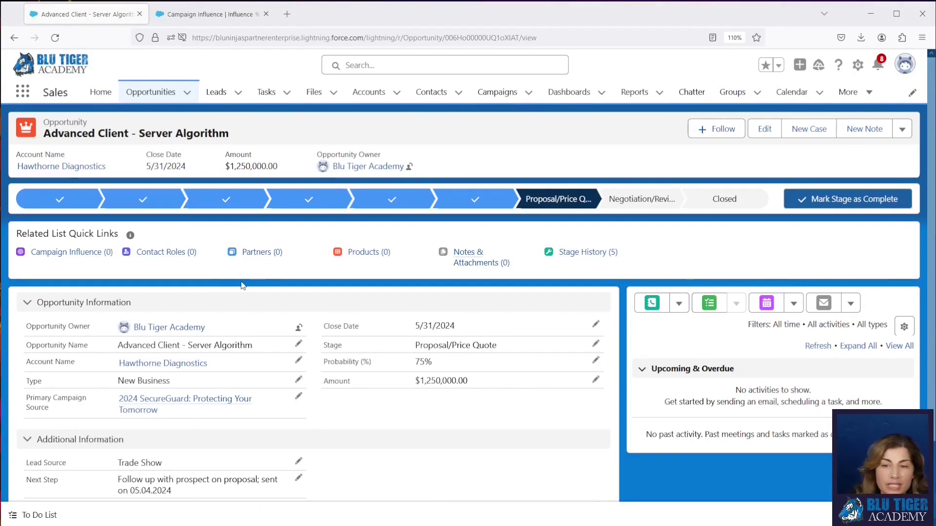
mouse_move(176, 257)
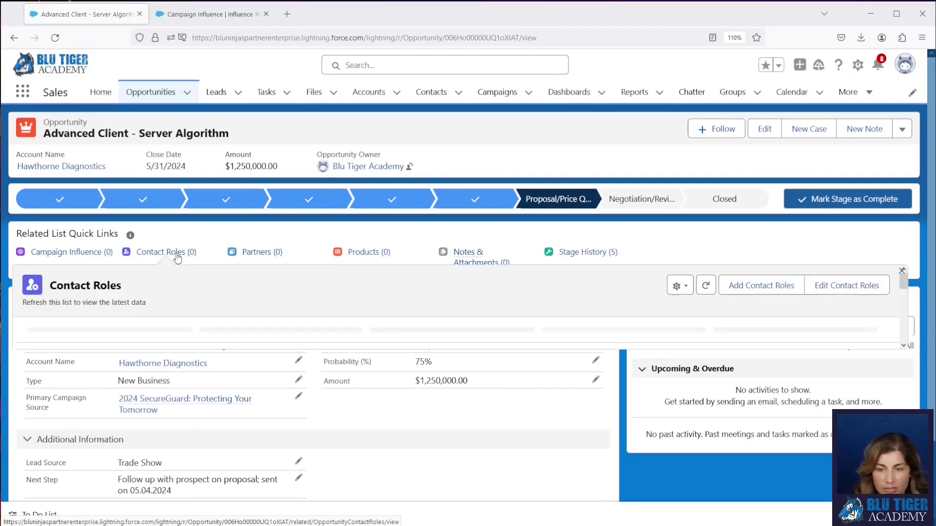
click(769, 285)
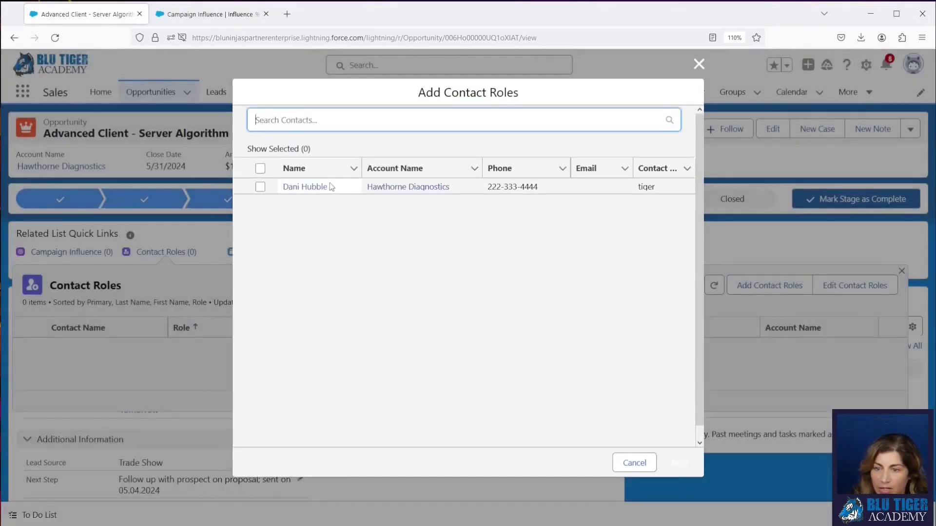
click(260, 186)
click(679, 463)
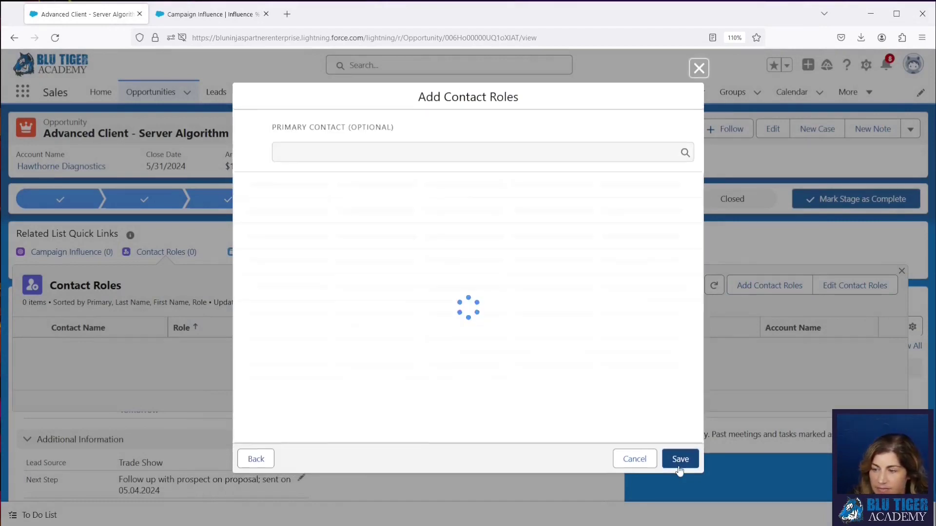
click(679, 459)
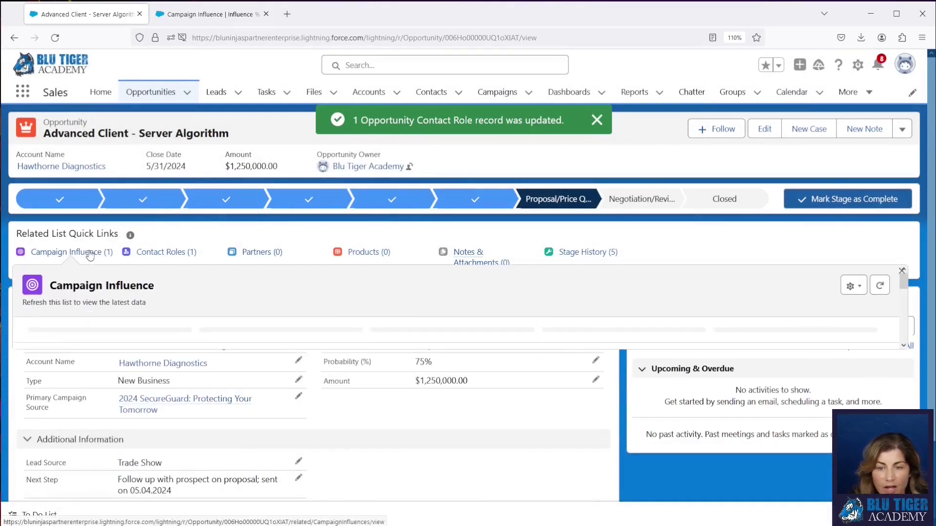
Review the opportunity's campaign influence record, checking its model name and influence percentage.
mouse_move(90, 256)
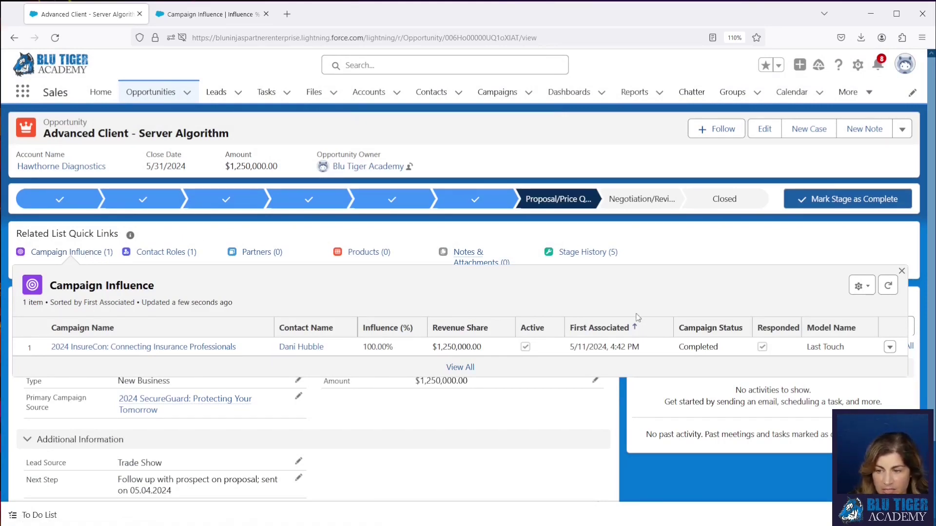
drag(863, 347, 800, 352)
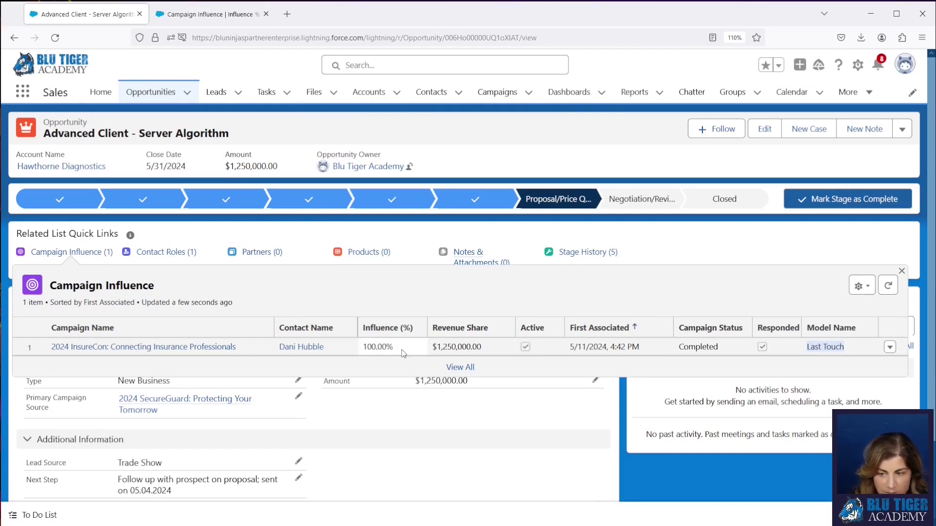
drag(403, 350, 361, 352)
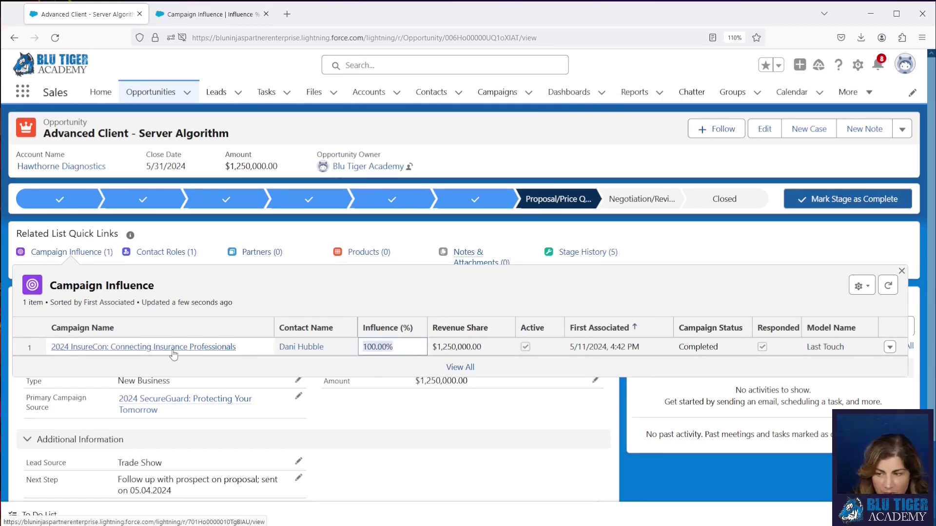
Open the contact of the campaign influence record in a new browser tab and switch to it.
right_click(303, 348)
click(344, 360)
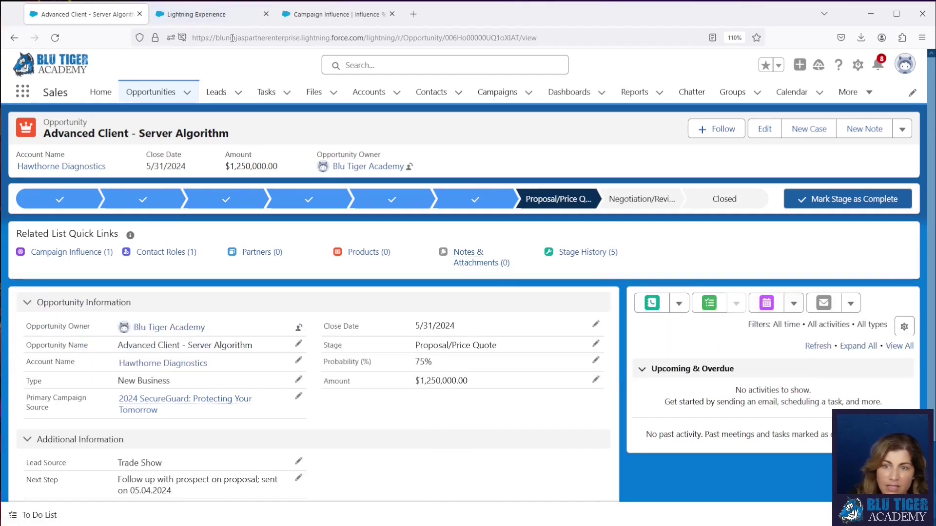
click(227, 18)
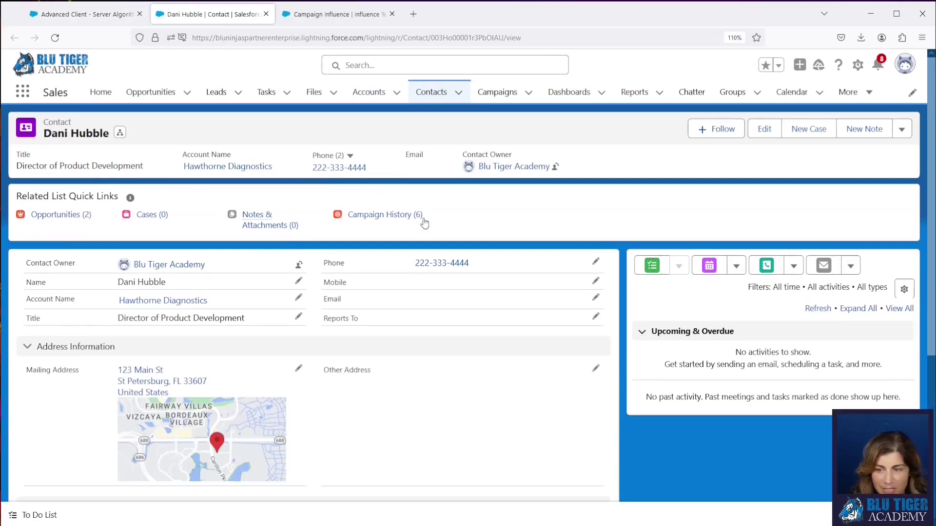
Check the member status dates in the contact's campaign history, then return to the Advanced Client - Server Algorithm opportunity.
mouse_move(400, 220)
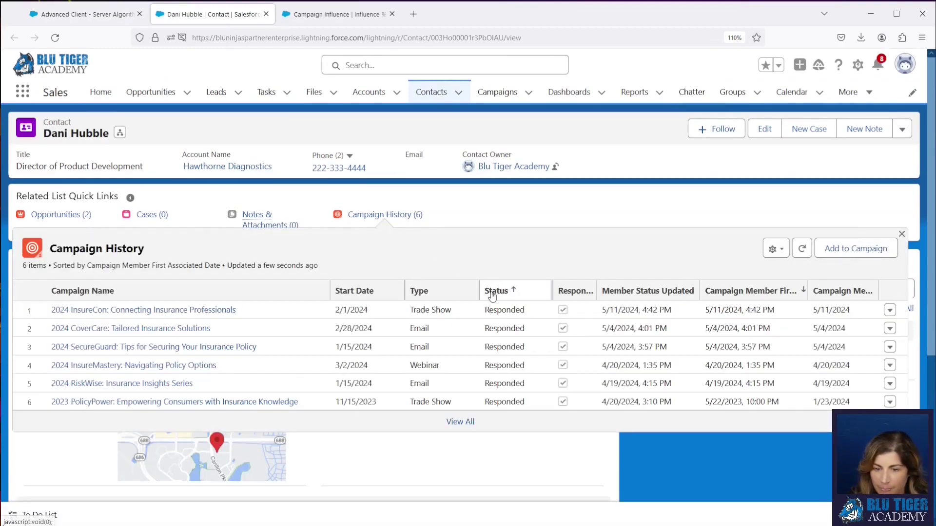
drag(693, 316, 601, 312)
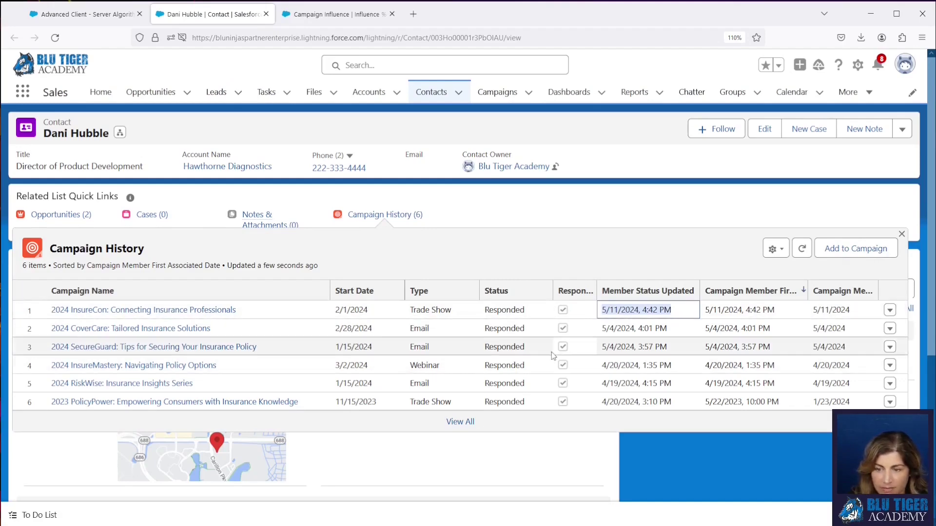
click(90, 17)
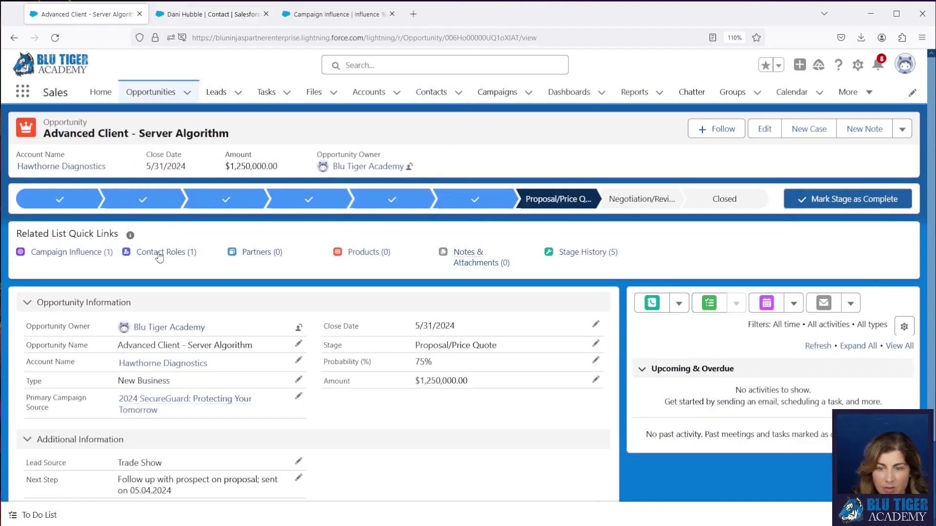
Add a second contact, one without an account, as a contact role on the opportunity, leaving the role and primary contact empty.
mouse_move(157, 252)
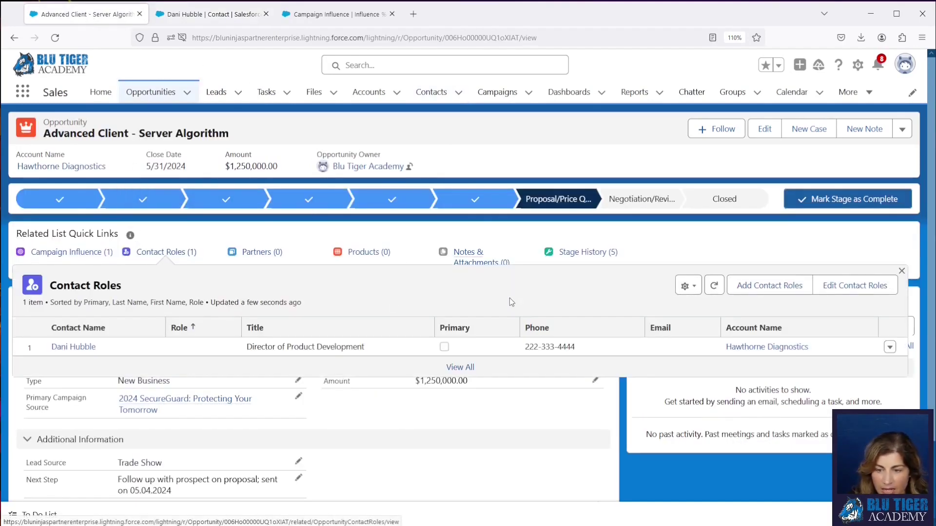
click(771, 286)
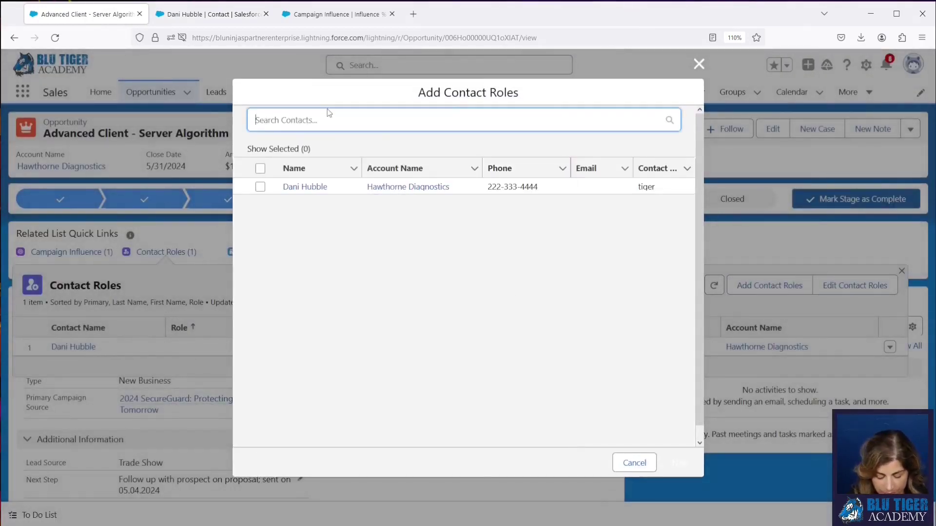
text(brinn)
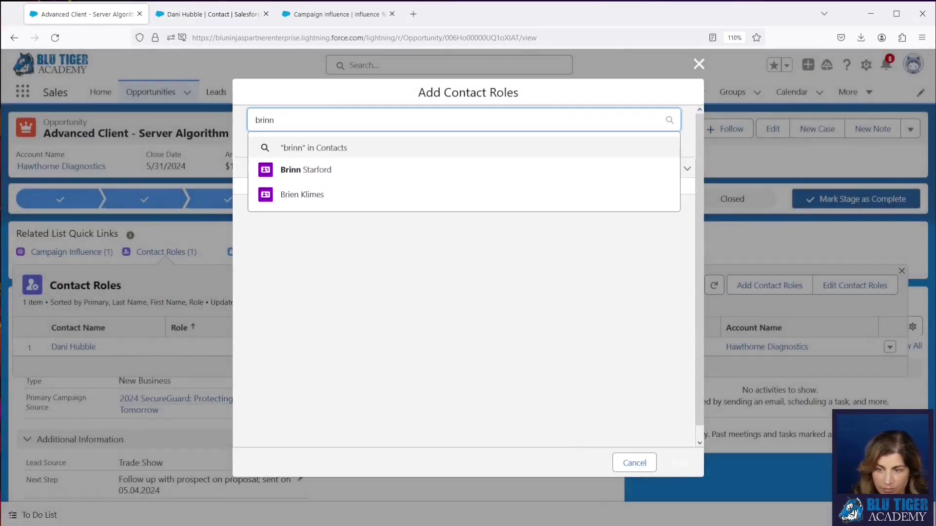
click(359, 168)
click(690, 465)
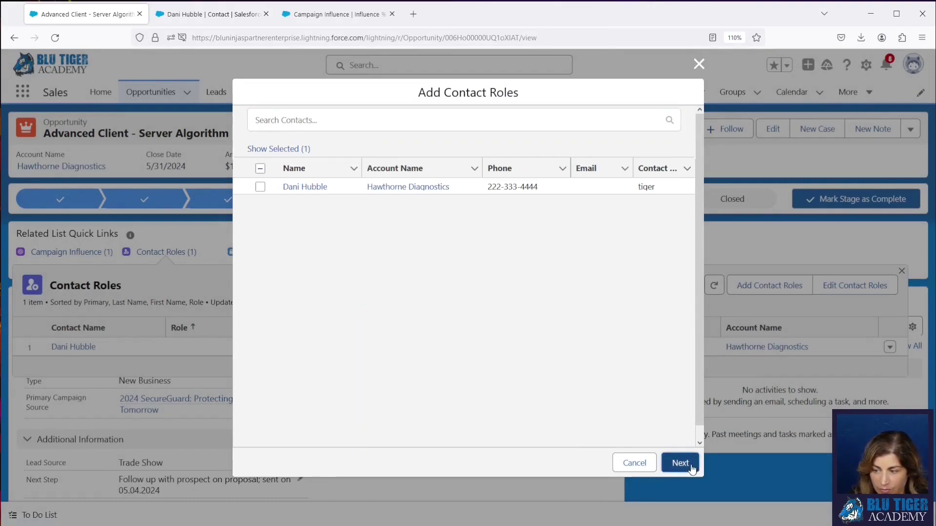
click(687, 462)
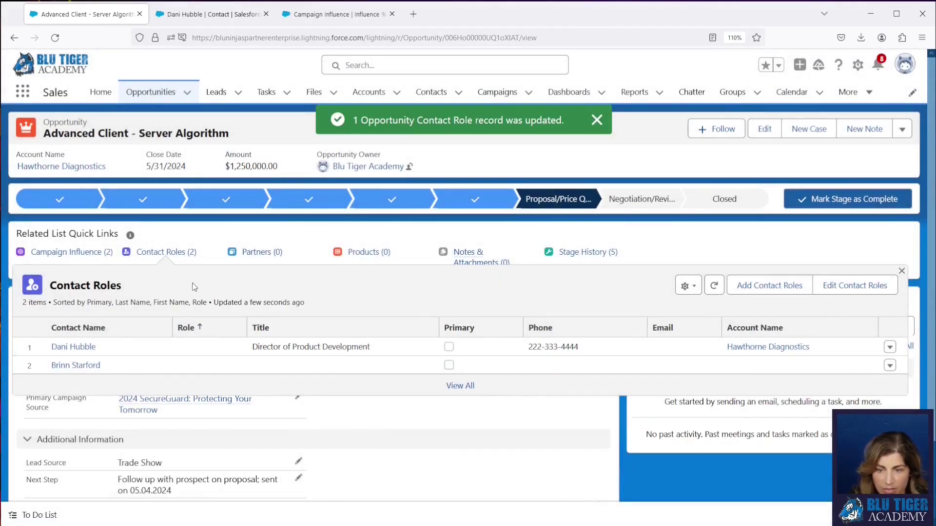
Review the opportunity's campaign influence records for both contacts and its creation date.
click(86, 252)
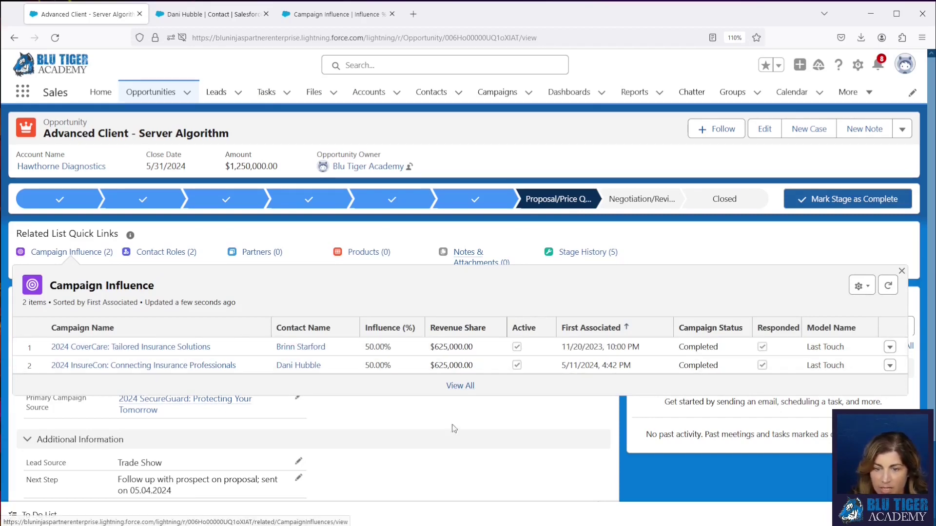
scroll(402, 428, down, 2)
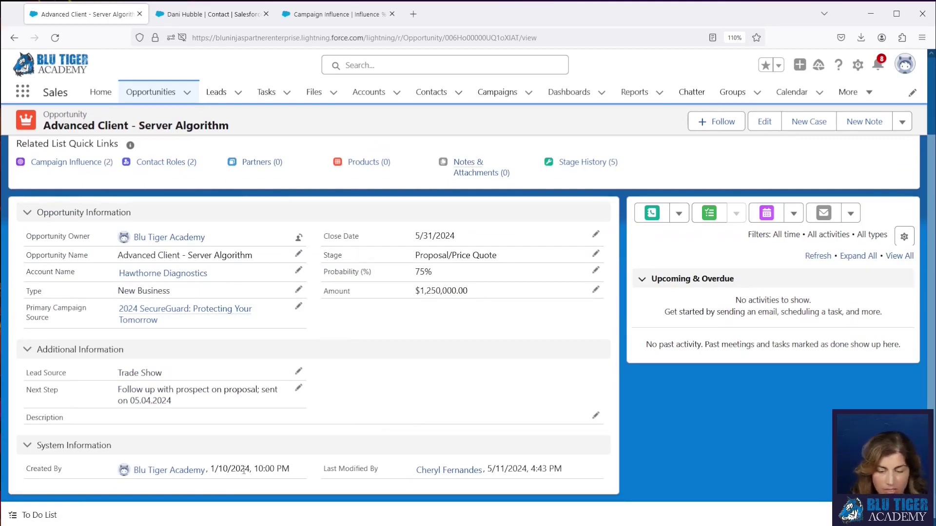
scroll(239, 435, up, 2)
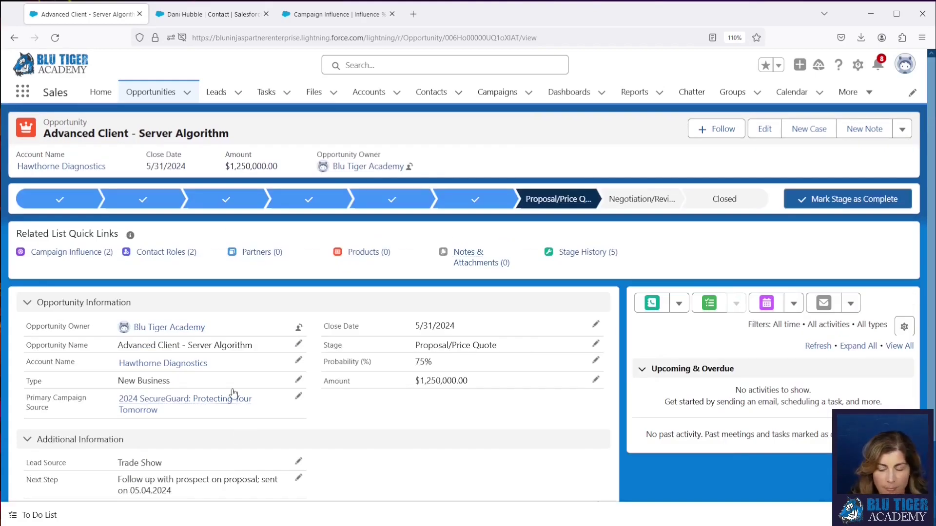
mouse_move(96, 257)
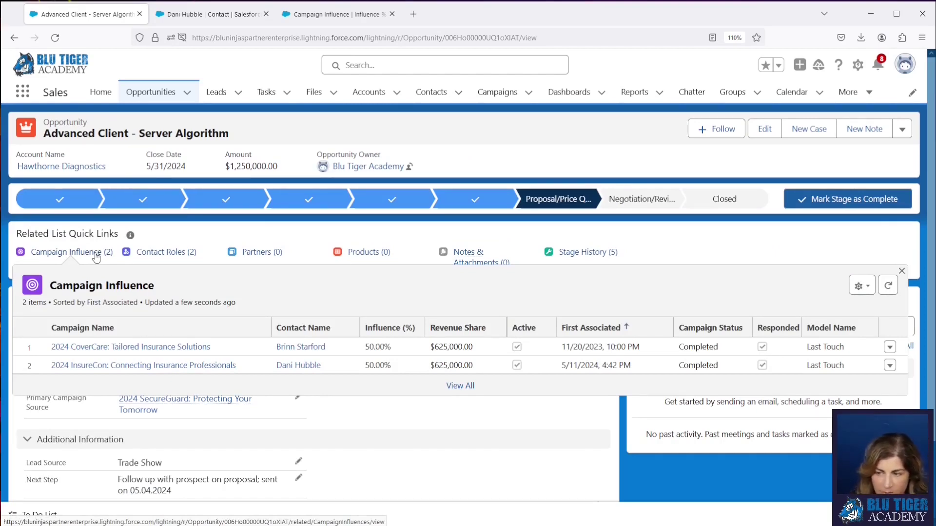
Open the second contact in a new browser tab and compare its campaign history with the campaign credited on the opportunity's influence record.
right_click(303, 348)
click(336, 355)
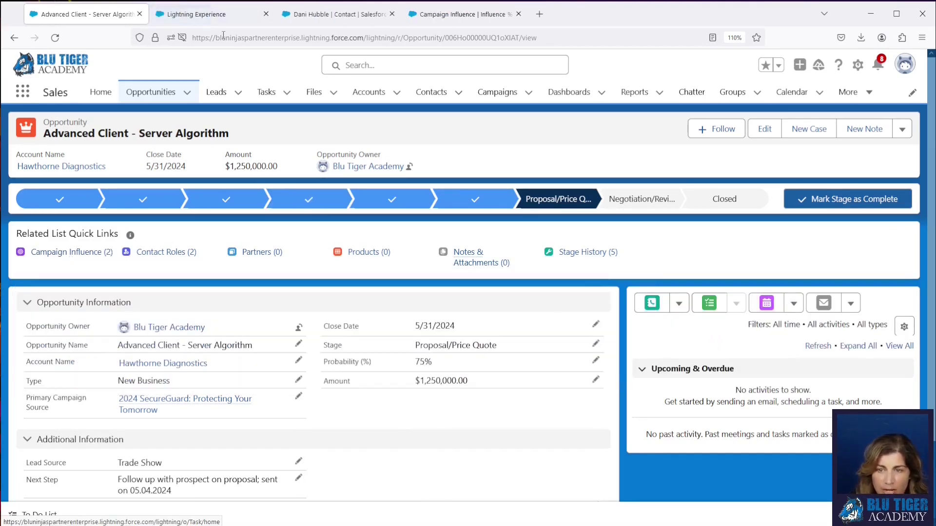
click(216, 16)
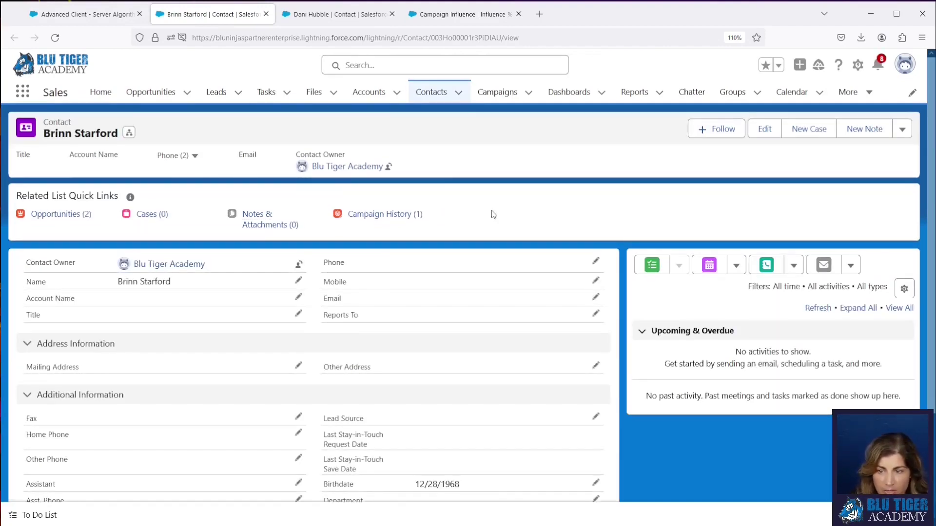
mouse_move(407, 220)
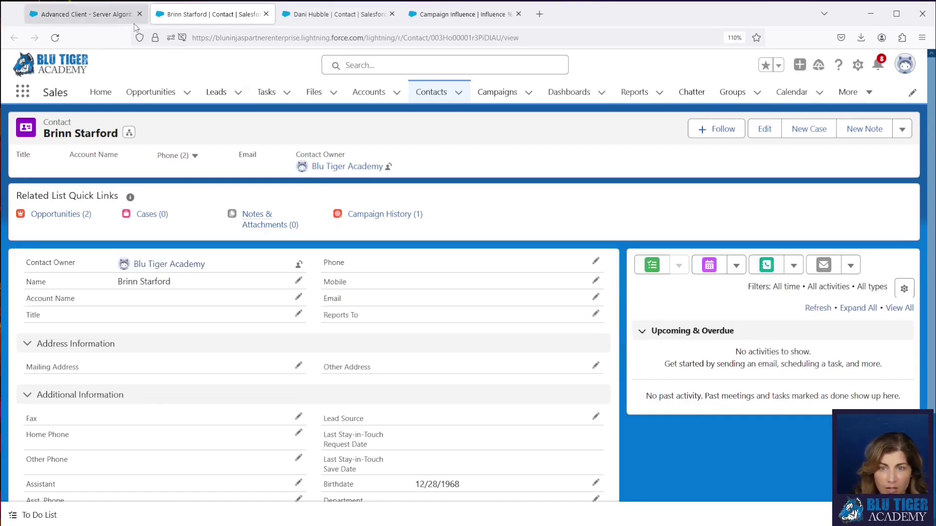
click(111, 22)
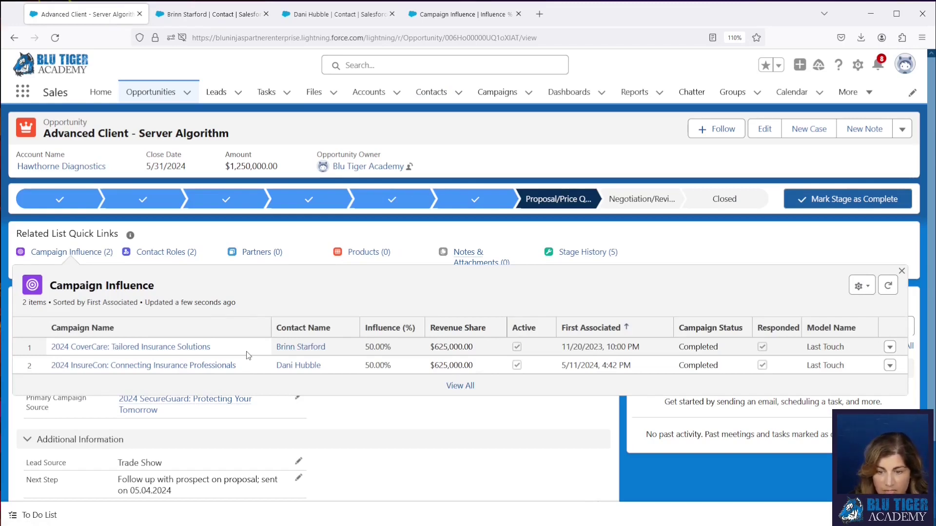
drag(225, 352, 52, 346)
key(ctrl+Tab)
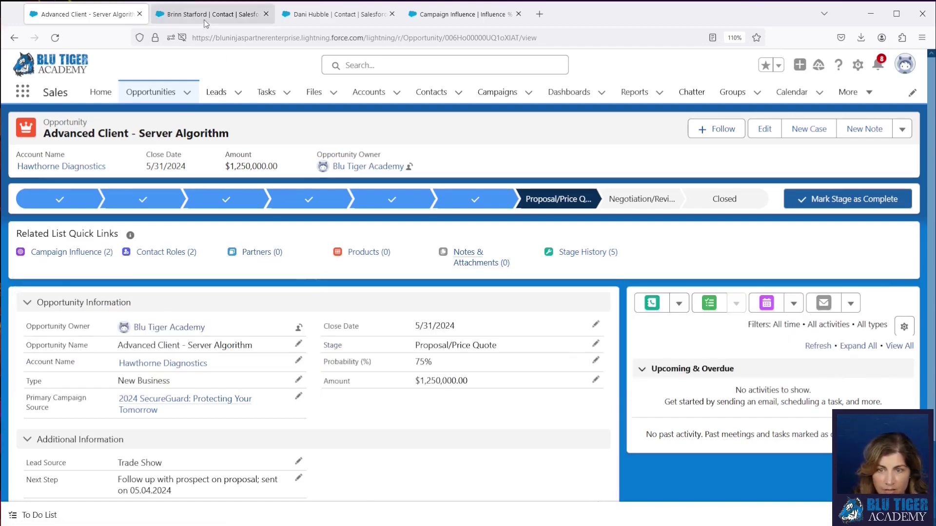
Add the second contact to the campaign 2024 SecureGuard: Protecting Your Tomorrow with the status Responded.
mouse_move(366, 216)
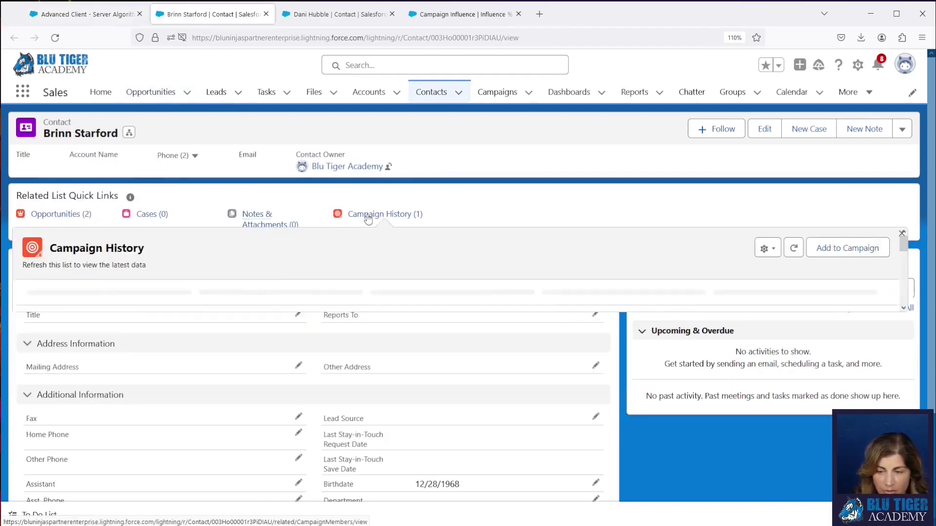
click(847, 252)
click(433, 283)
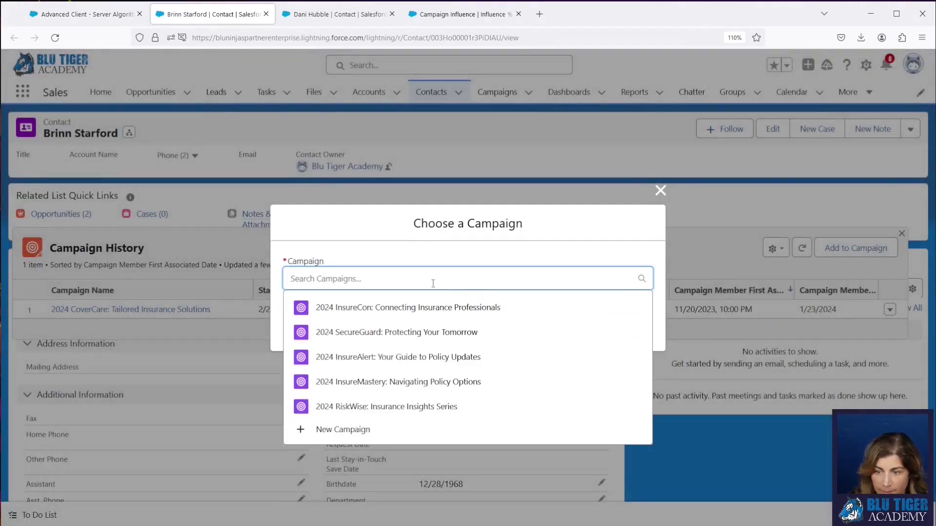
click(397, 341)
click(627, 327)
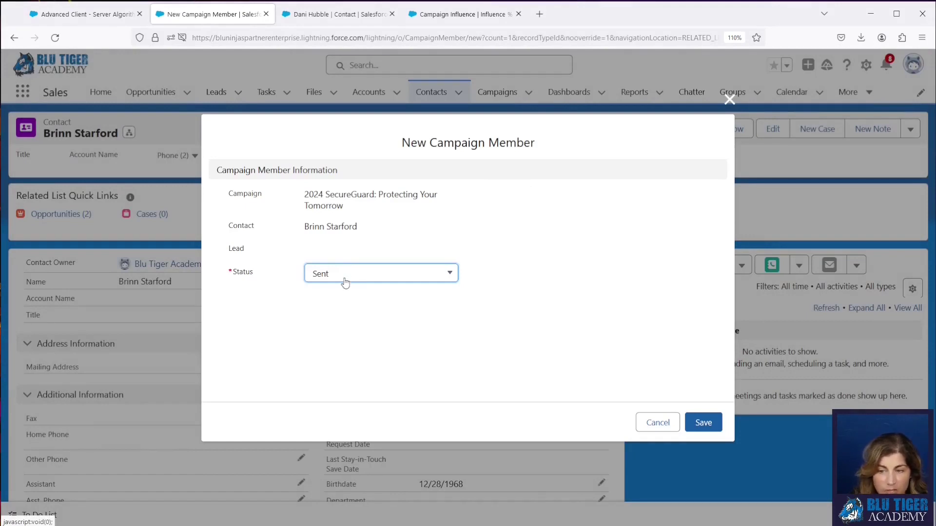
click(345, 276)
click(345, 318)
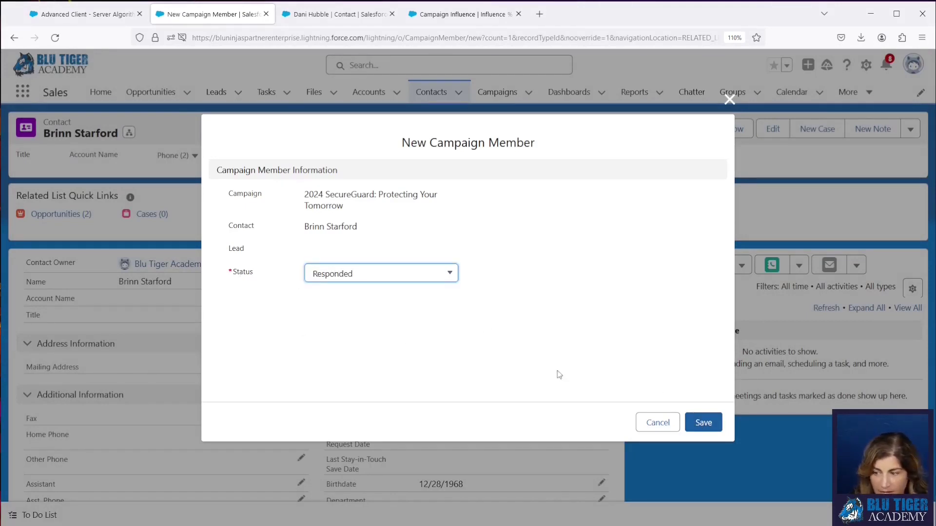
click(697, 424)
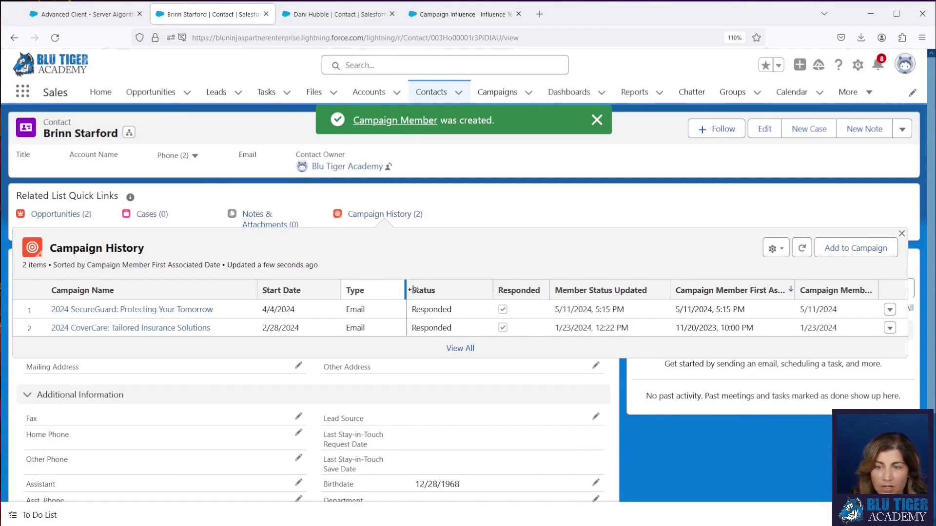
Delete the second contact's role from the Advanced Client - Server Algorithm opportunity and check the remaining campaign influence.
click(100, 20)
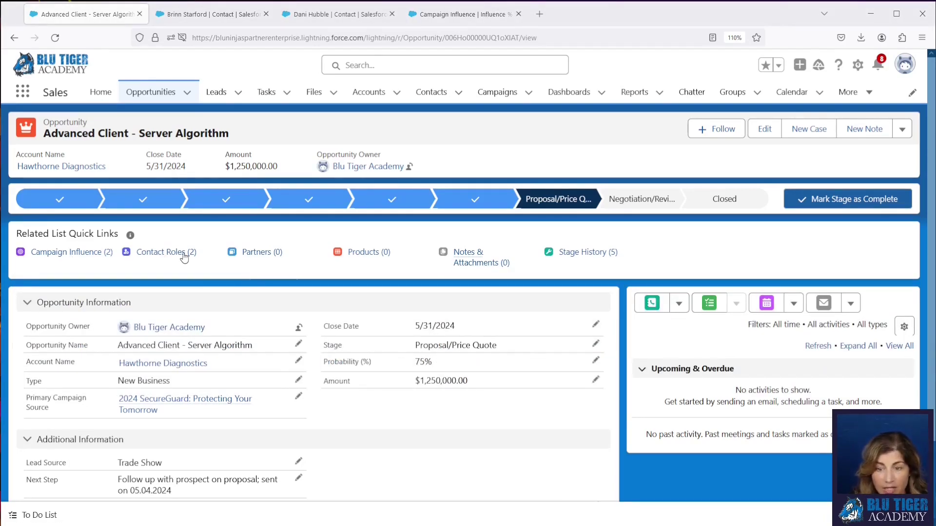
mouse_move(184, 257)
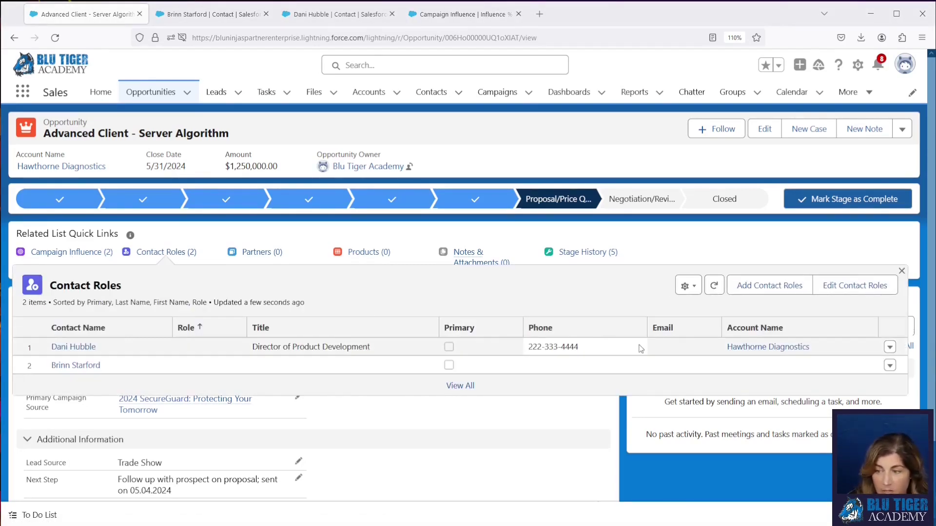
click(889, 365)
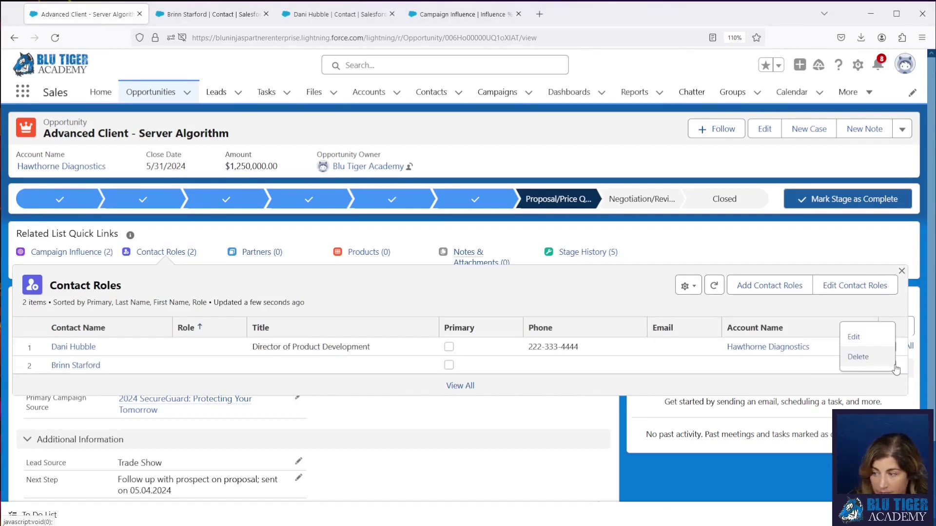
click(858, 357)
click(631, 314)
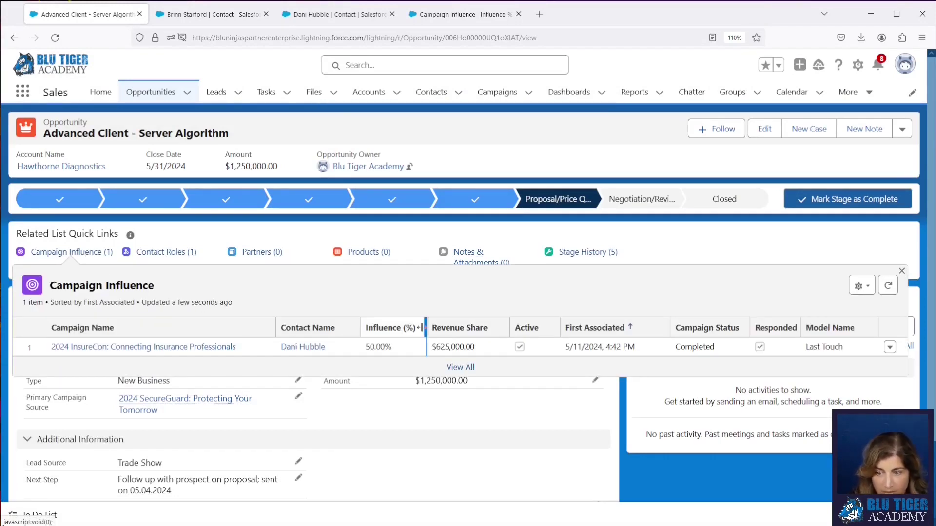
Add the second contact back as a contact role on the opportunity, without a role or primary contact.
mouse_move(179, 256)
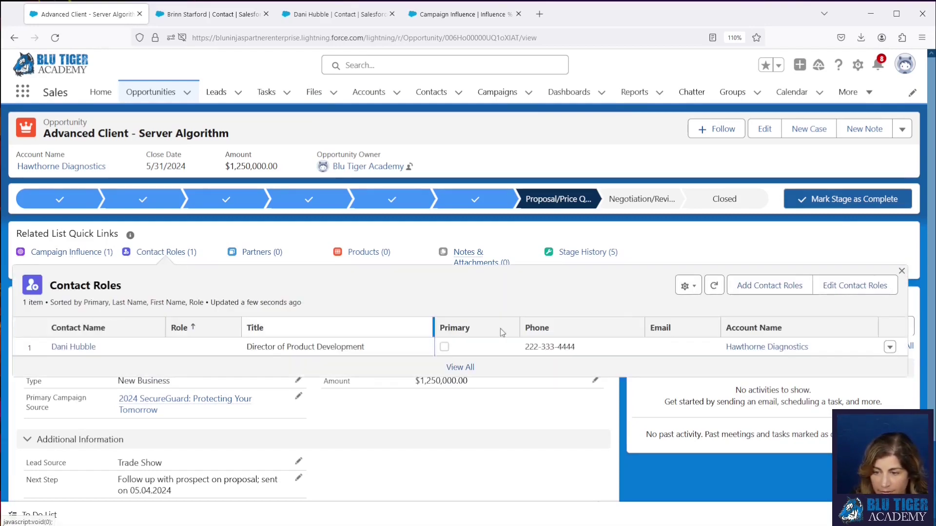
click(770, 285)
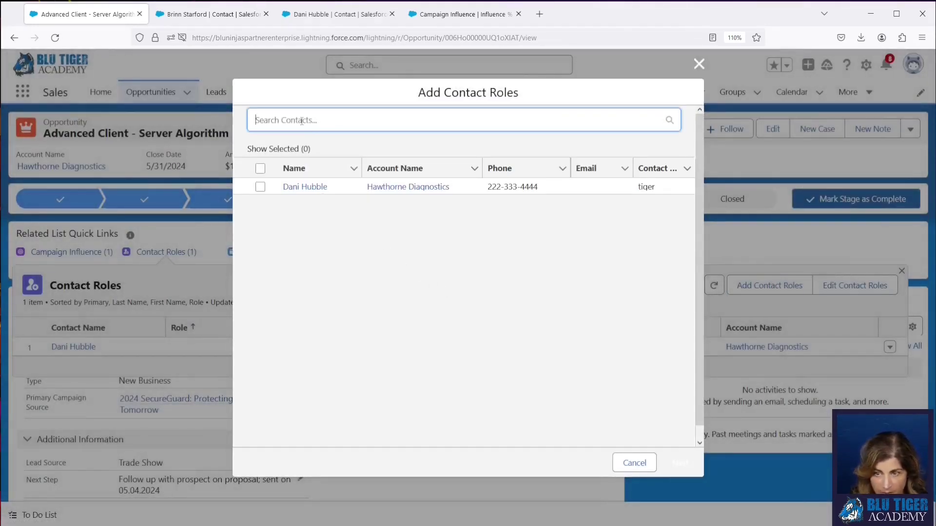
click(303, 122)
text(brinn)
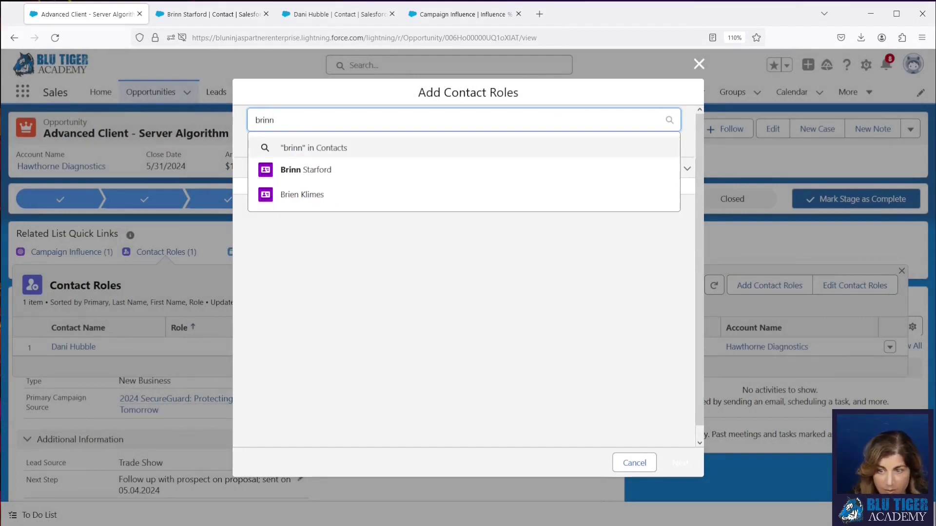
click(316, 169)
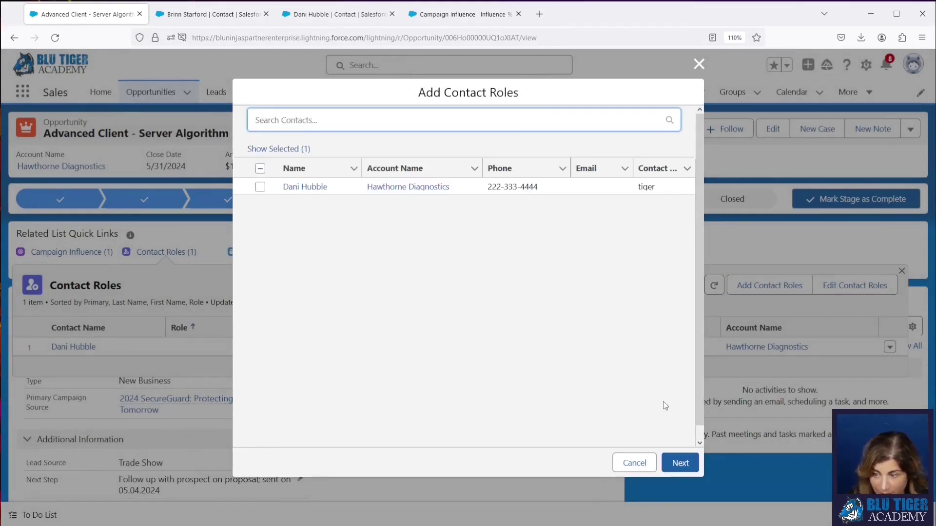
click(675, 468)
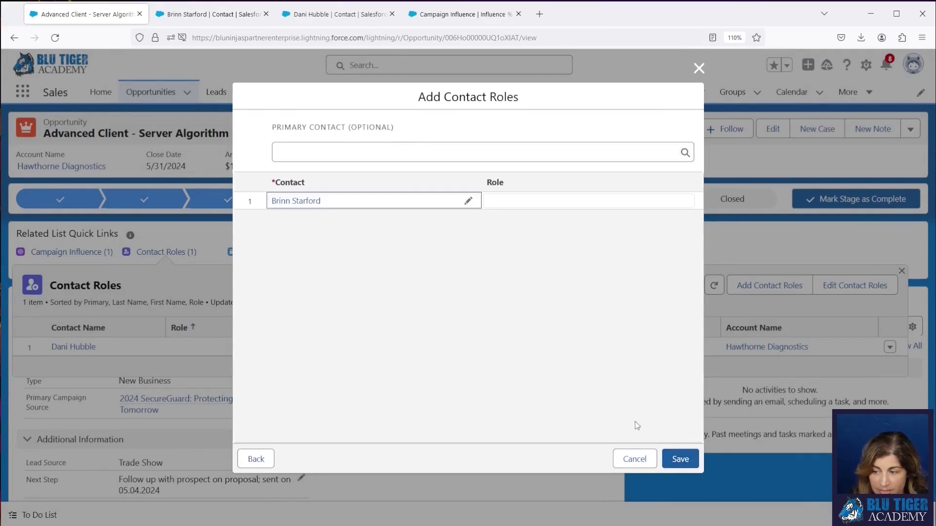
click(679, 459)
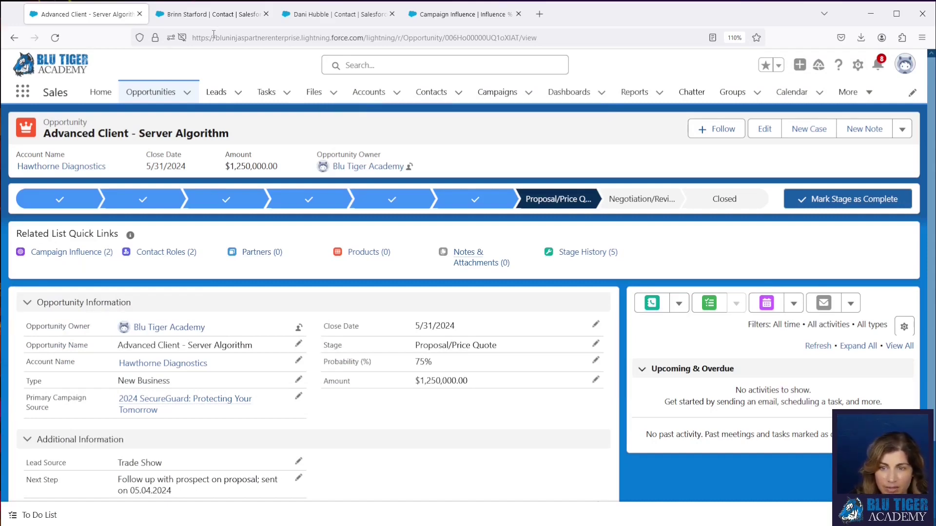
Open the Campaign Influence report in a new browser tab.
right_click(634, 92)
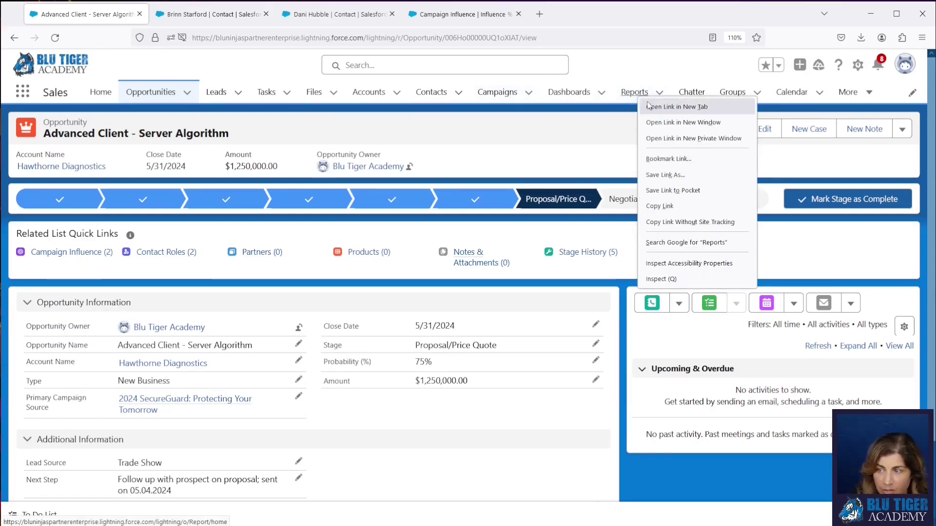
click(668, 106)
key(ctrl+Tab)
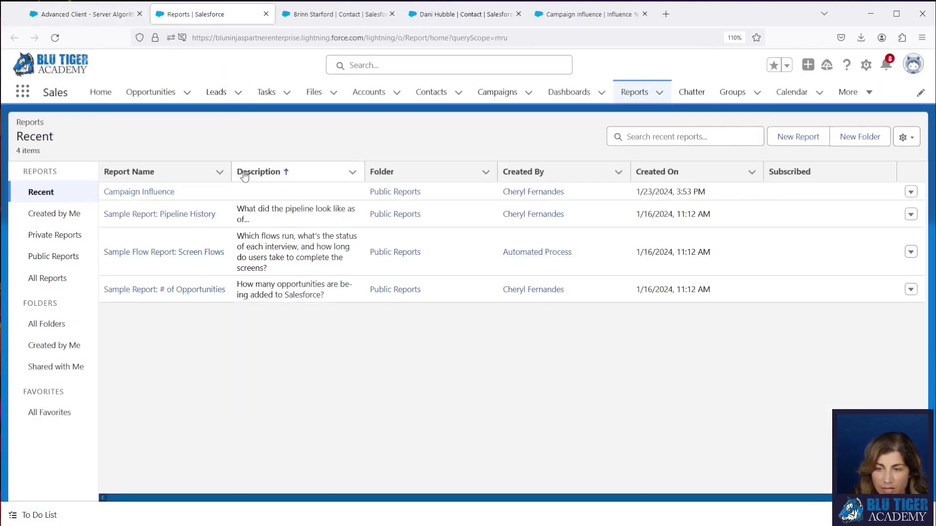
click(138, 194)
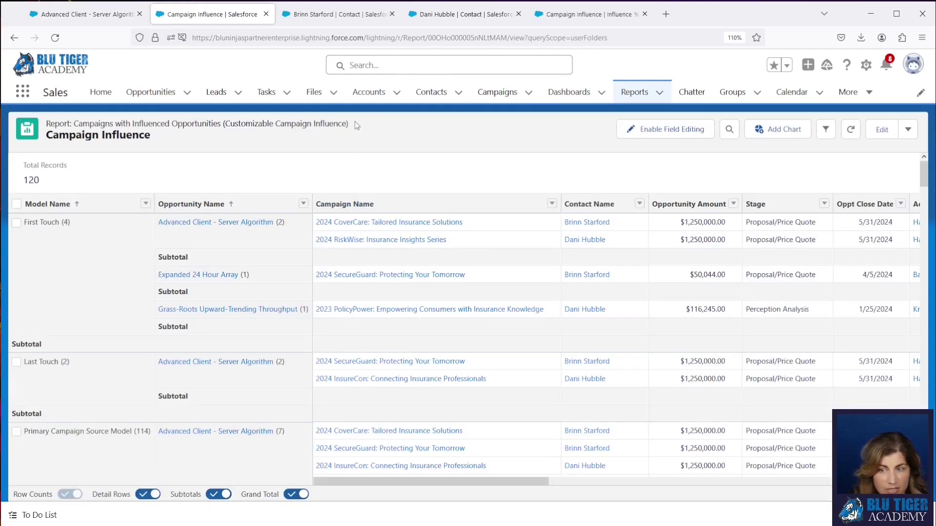
Examine the report's type and compare the influence percentage, revenue share and response dates for the opportunity under each model.
drag(352, 124, 73, 125)
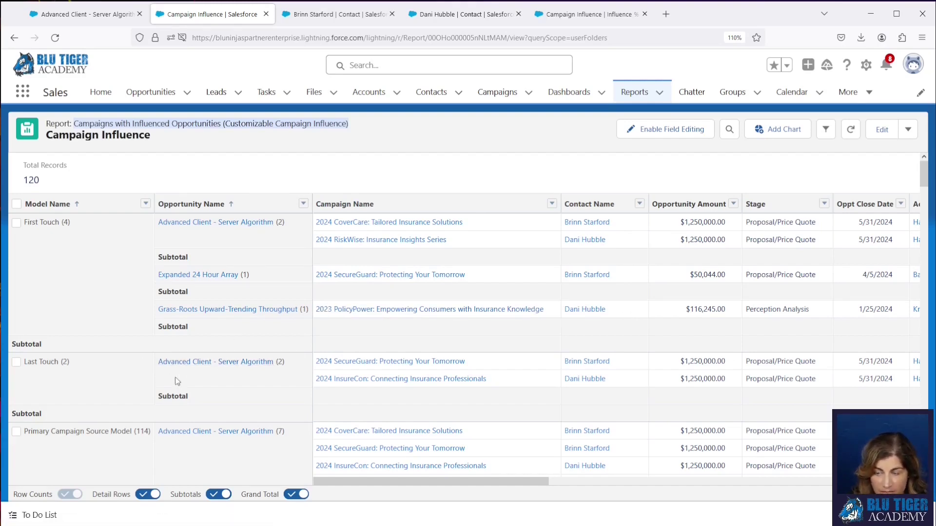
drag(275, 224, 152, 229)
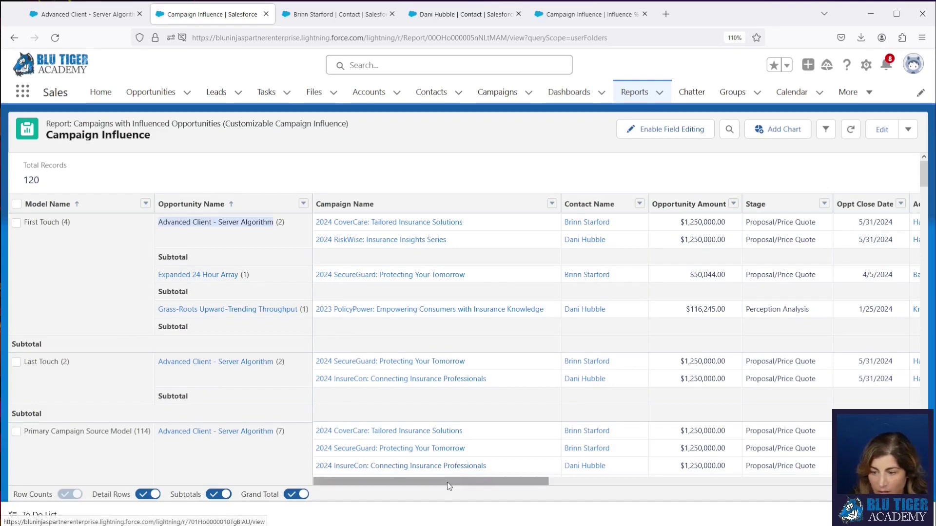
scroll(503, 491, right, 2)
drag(503, 493, 728, 501)
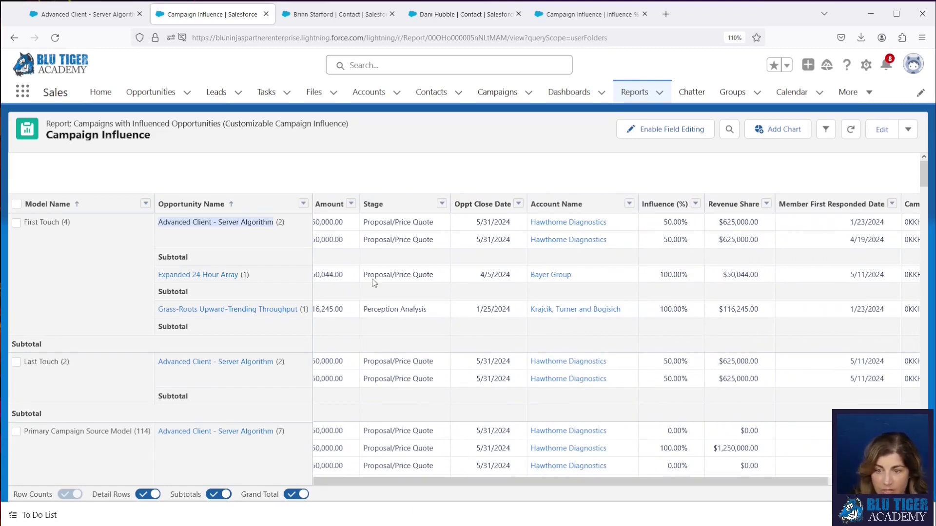
click(407, 167)
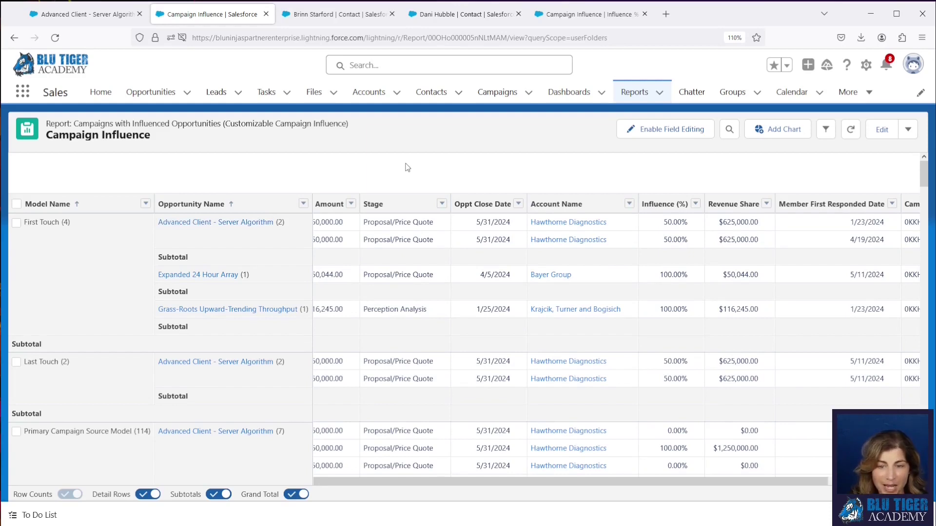